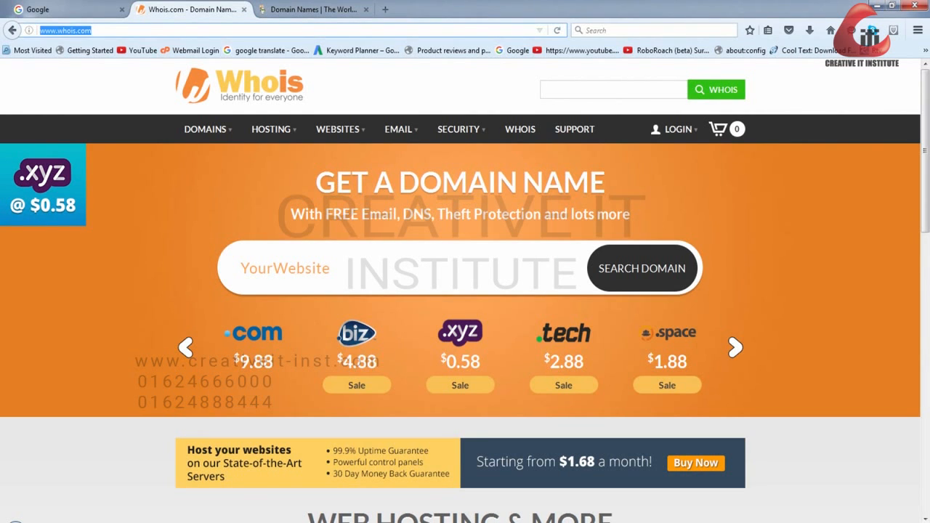
- Dismiss the language notice on the GoDaddy page and compare its home page with the Whois home page
key(ctrl+Tab)
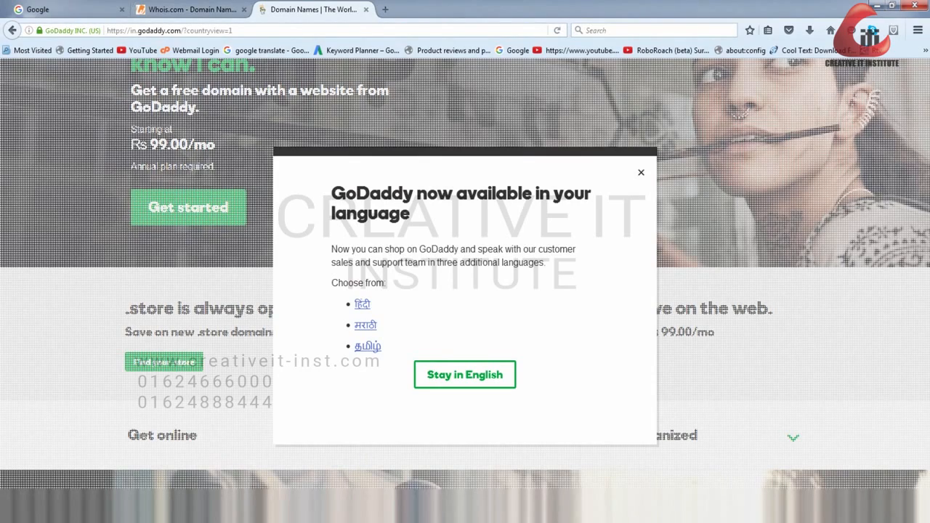
key(Escape)
scroll(464, 290, up, 3)
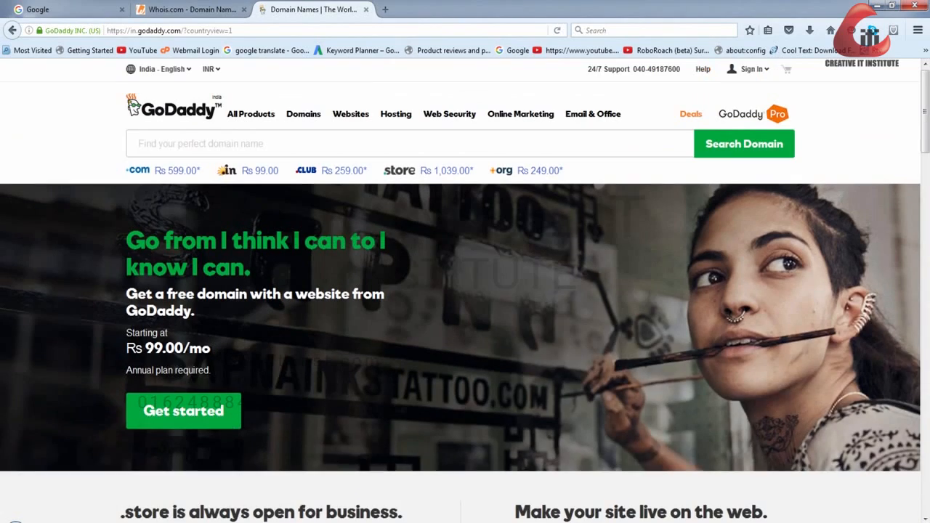
click(190, 10)
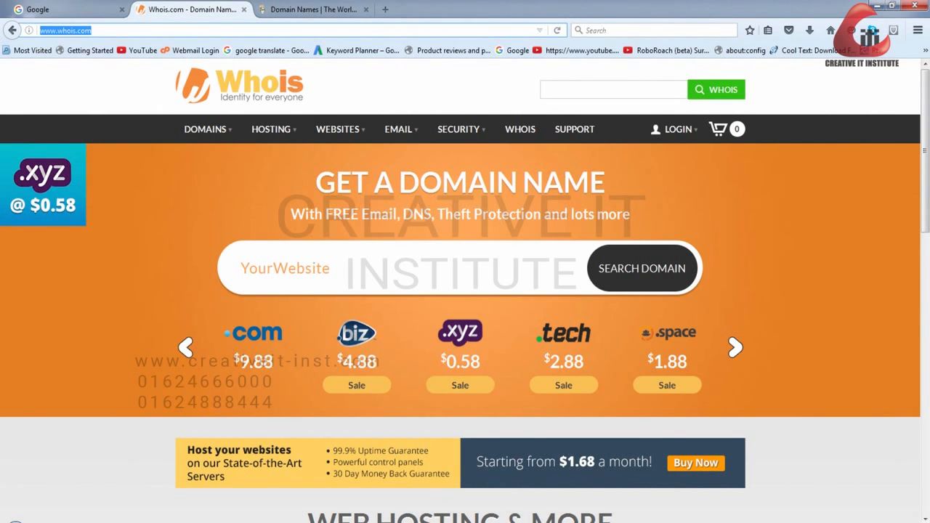
click(313, 10)
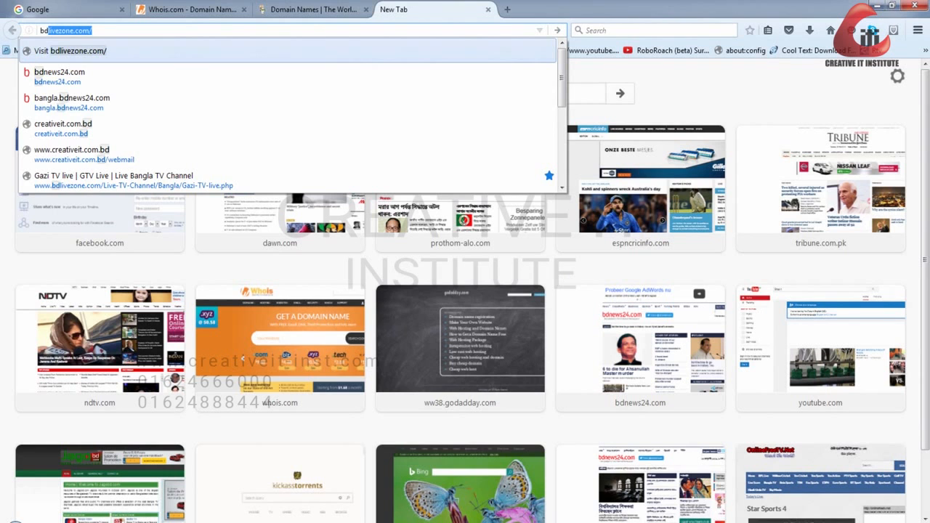
- Open bdnews24.com in a new browser tab
text(news)
key(Return)
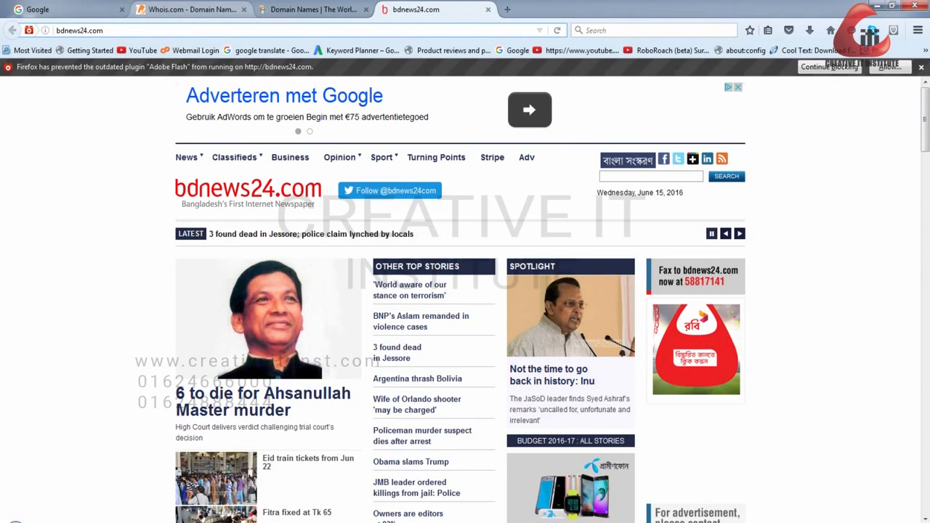
- Search the Whois site for the availability of the domain bdnews24.com
click(192, 10)
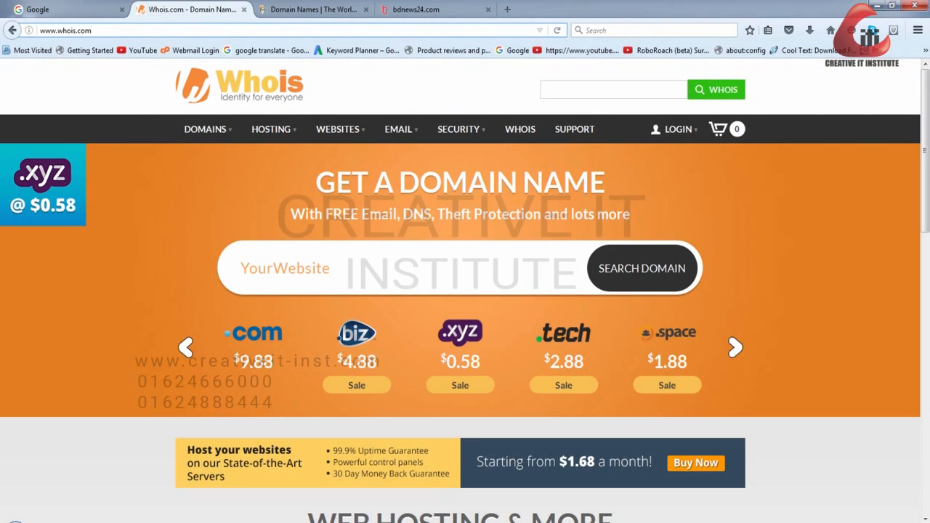
click(314, 9)
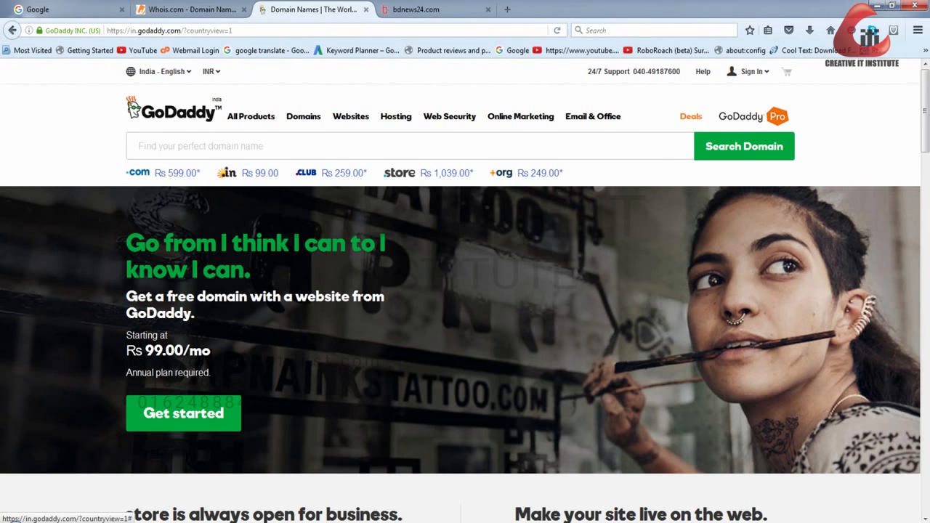
click(191, 10)
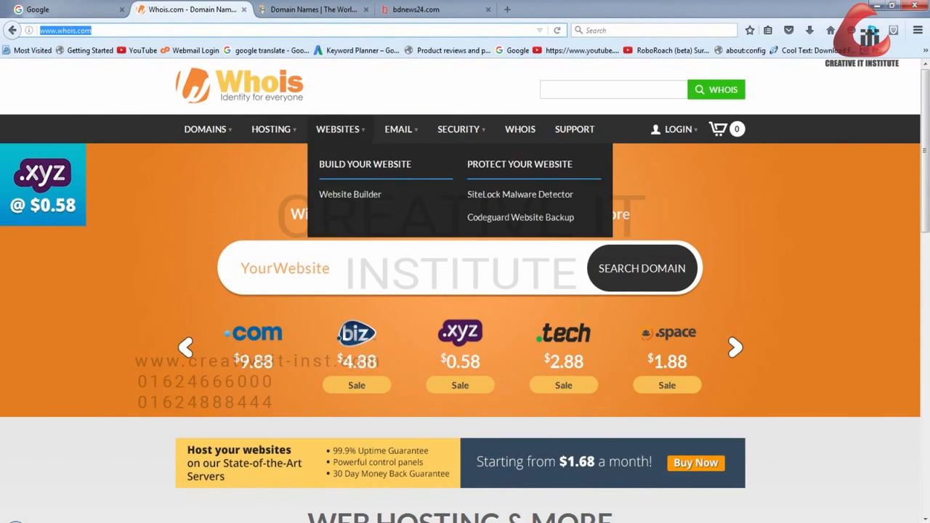
click(319, 268)
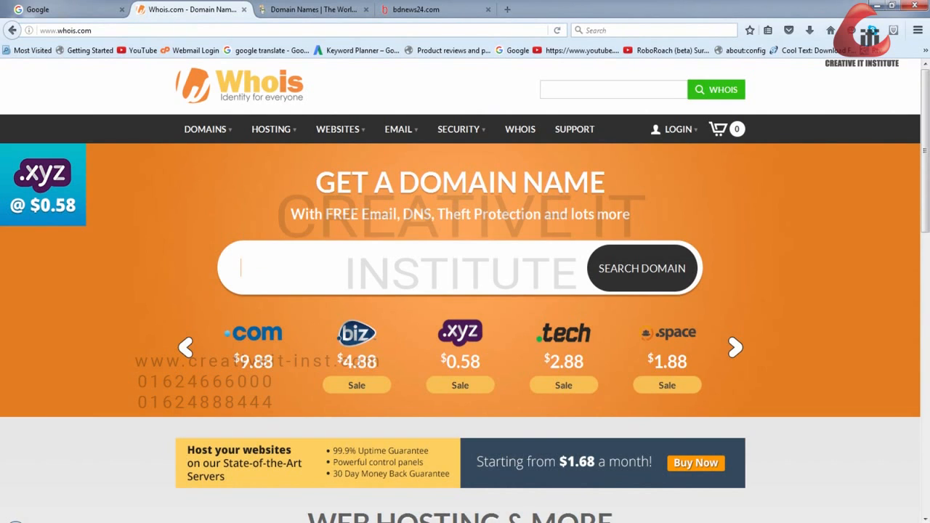
text(bd)
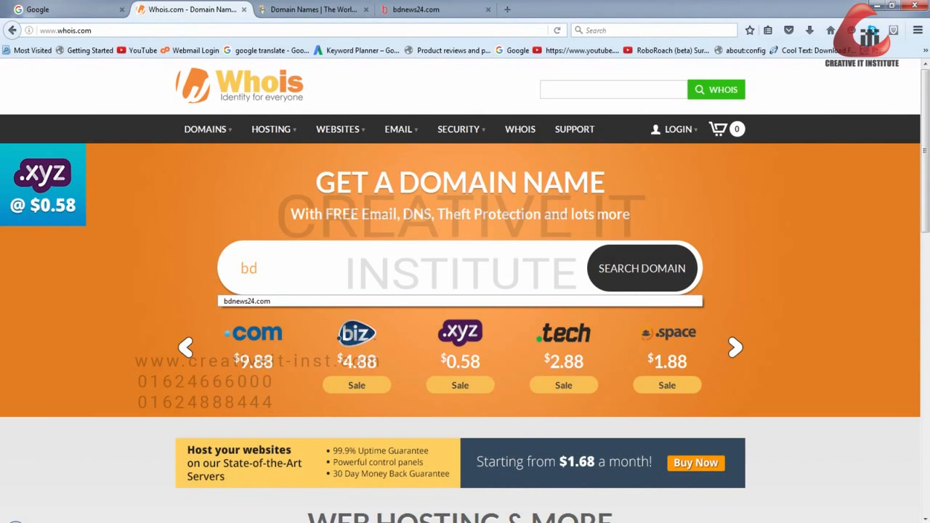
key(Down)
key(Return)
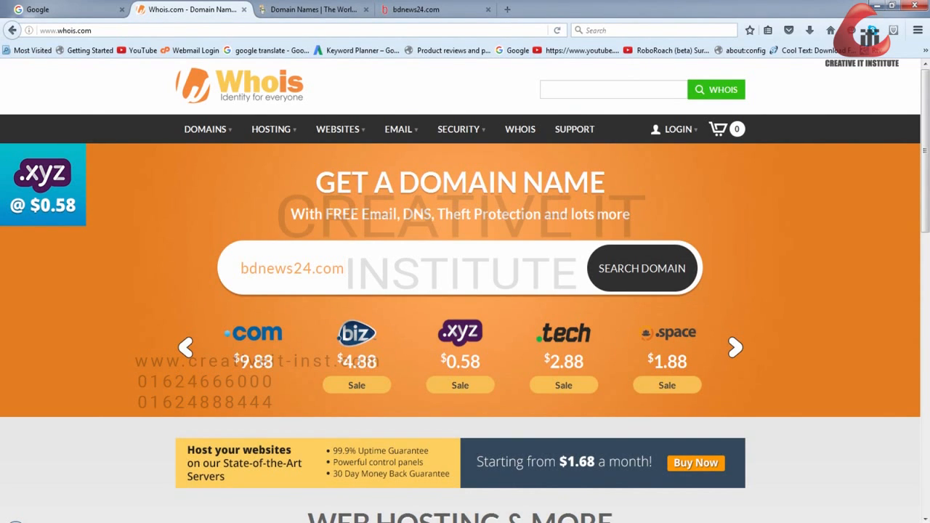
key(Return)
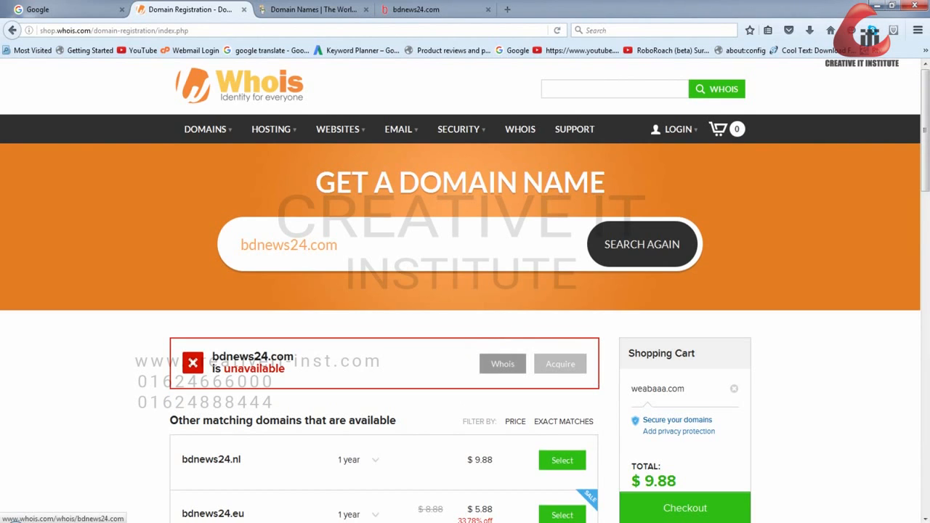
- Open the Whois record of bdnews24.com and examine its registry, registrar, contact and name server details
click(501, 364)
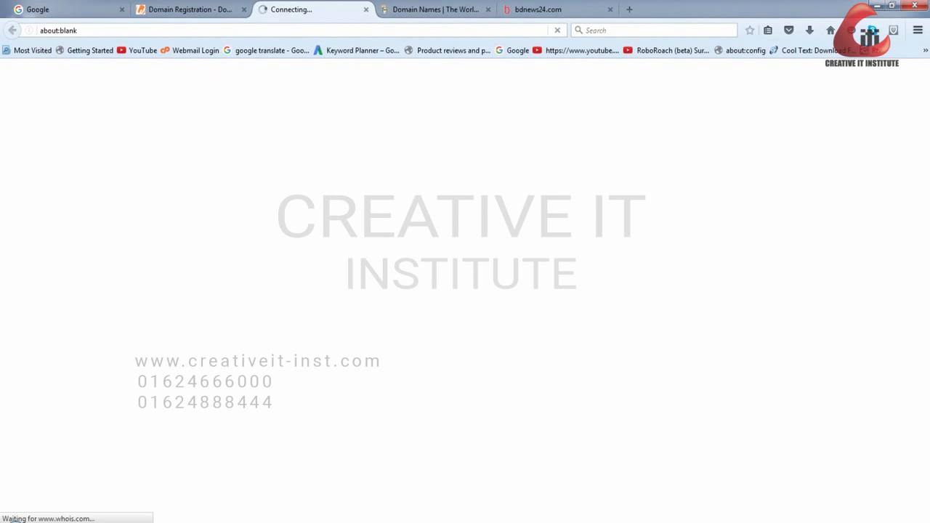
scroll(465, 291, down, 4)
scroll(465, 290, up, 4)
drag(176, 197, 295, 275)
scroll(295, 275, down, 3)
drag(225, 171, 279, 326)
scroll(279, 325, up, 3)
drag(194, 157, 278, 279)
scroll(278, 279, down, 7)
scroll(278, 279, up, 2)
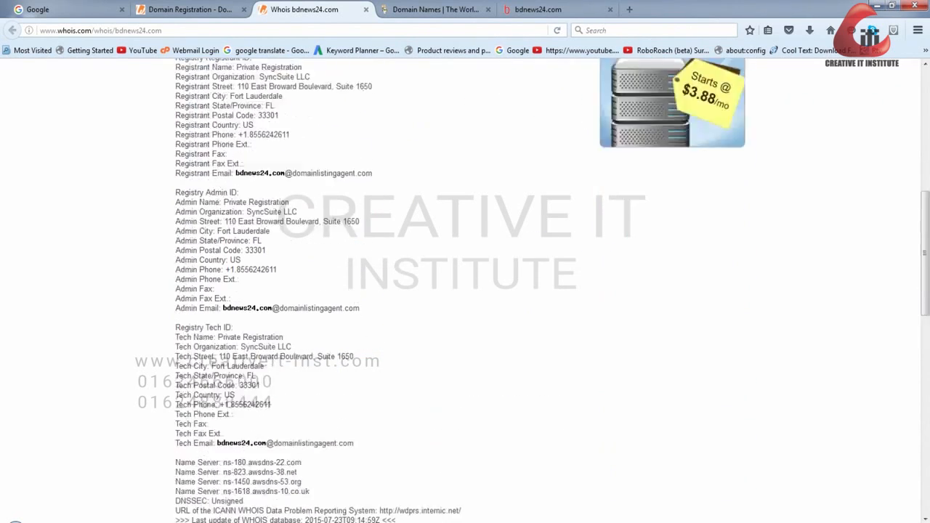
scroll(465, 290, up, 6)
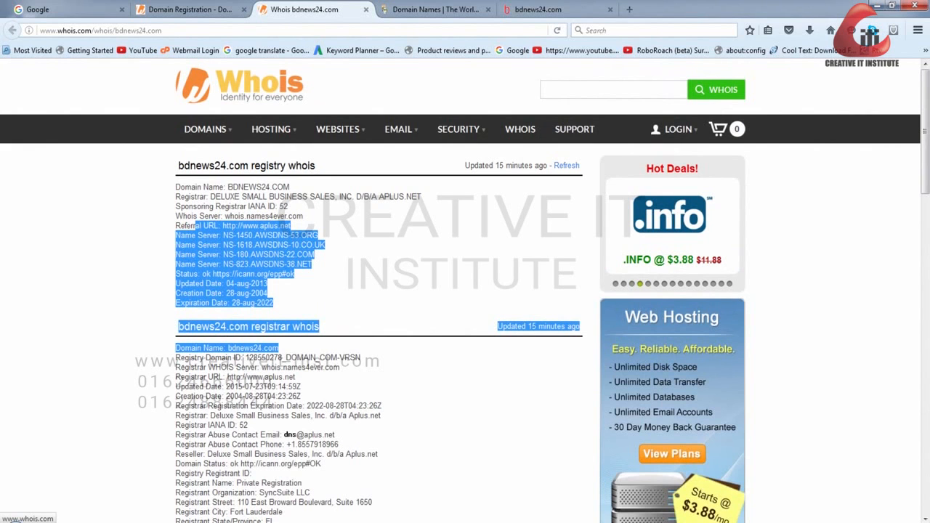
- Look over the GoDaddy home page and its domain name search
click(435, 9)
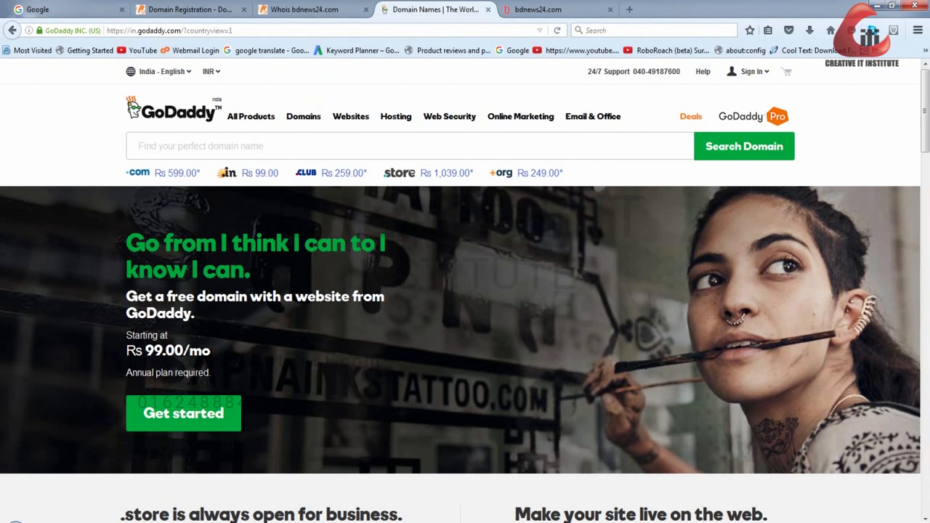
click(410, 146)
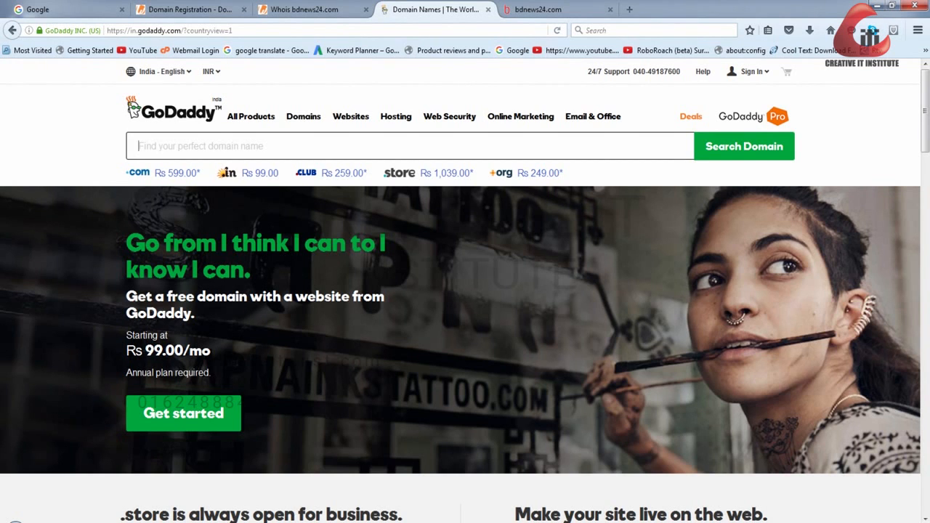
scroll(465, 290, down, 10)
scroll(465, 291, up, 10)
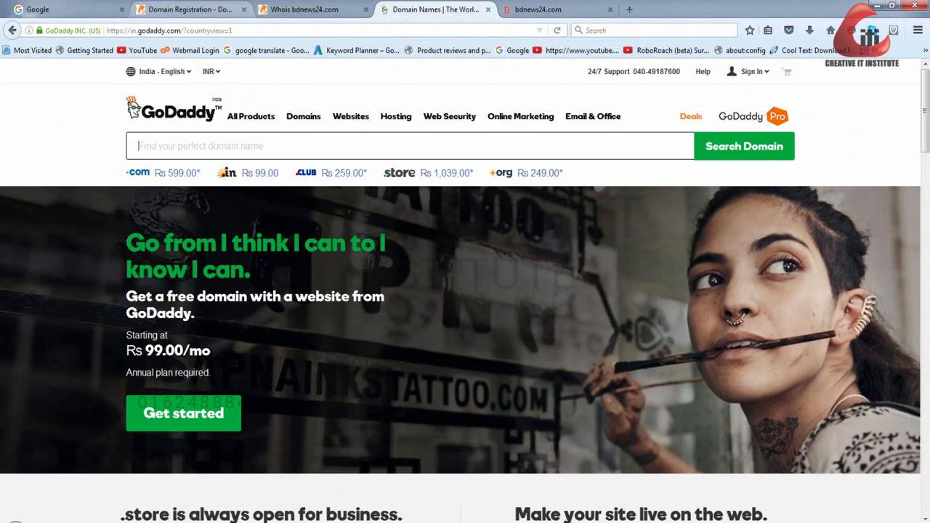
click(190, 9)
mouse_move(399, 129)
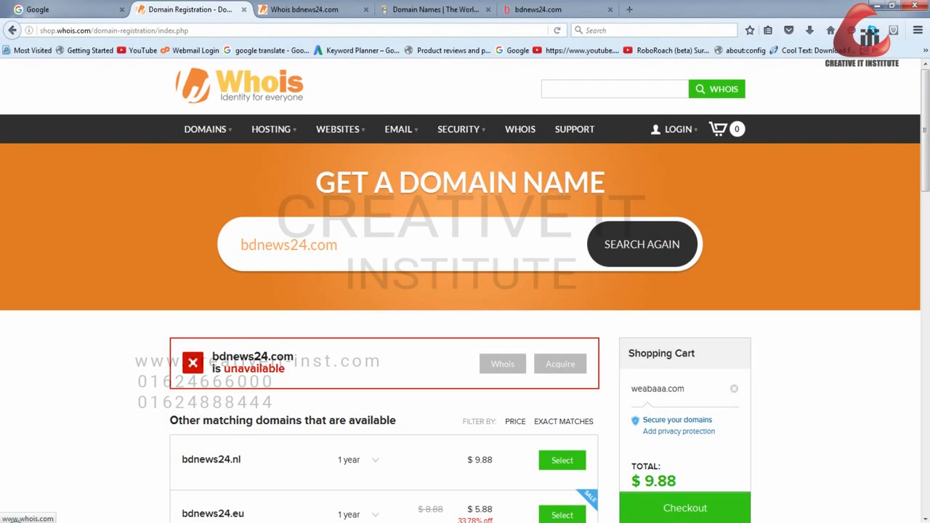
click(305, 10)
mouse_move(339, 129)
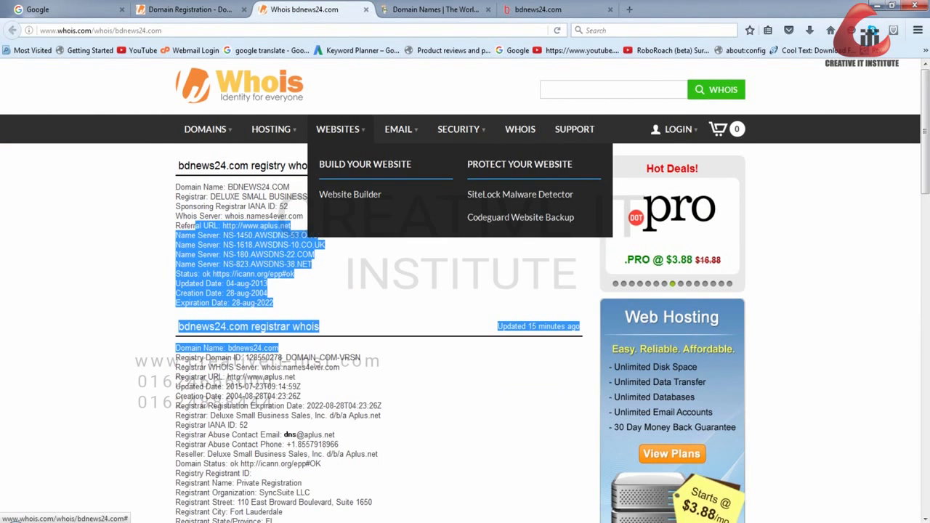
mouse_move(205, 130)
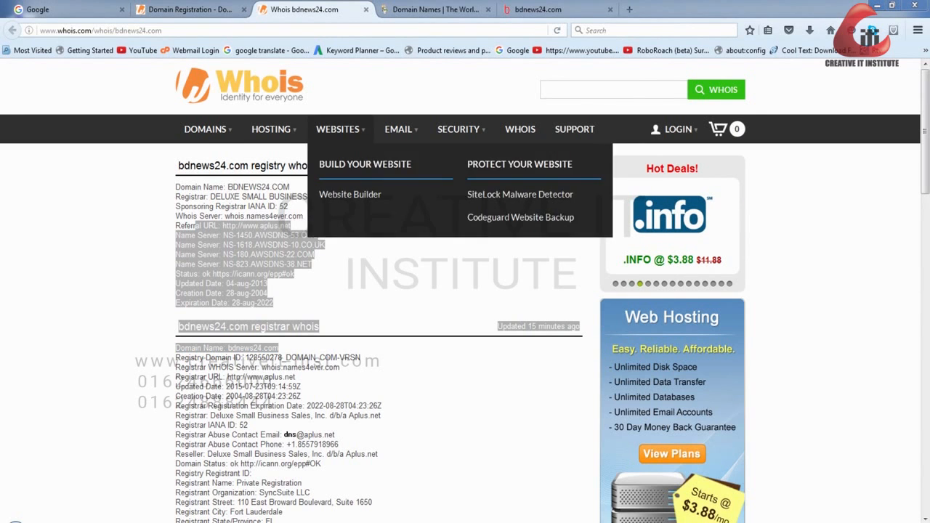
- Return to the Whois domain registration page and search for the domain amibdweb.com
click(189, 9)
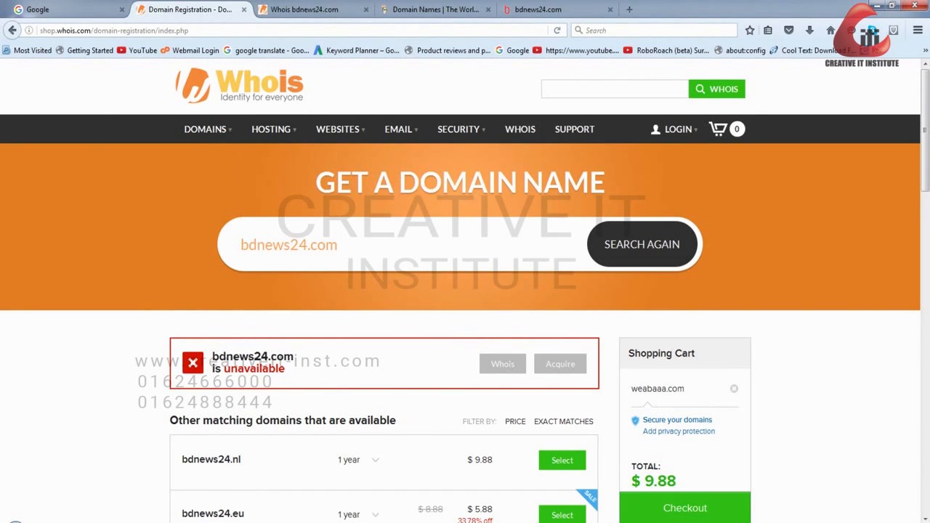
triple_click(349, 245)
key(BackSpace)
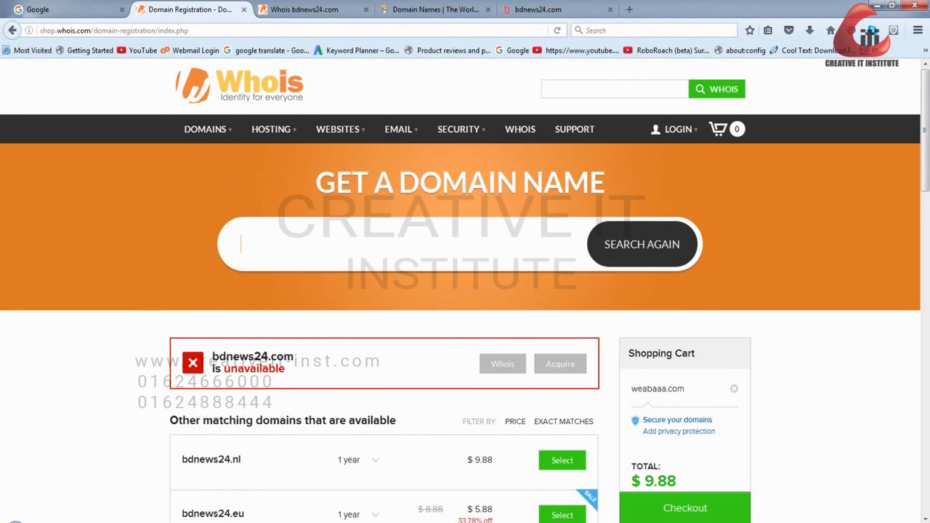
text(amibdweb.com)
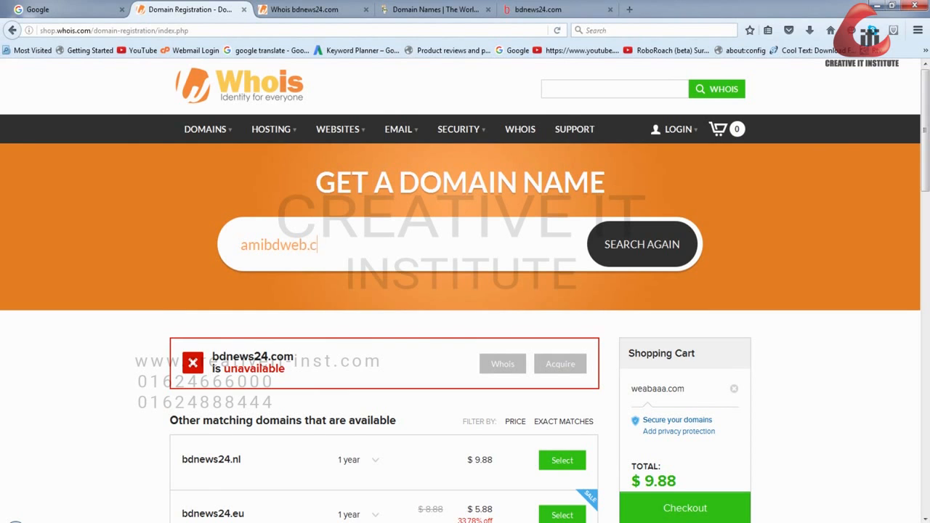
key(Return)
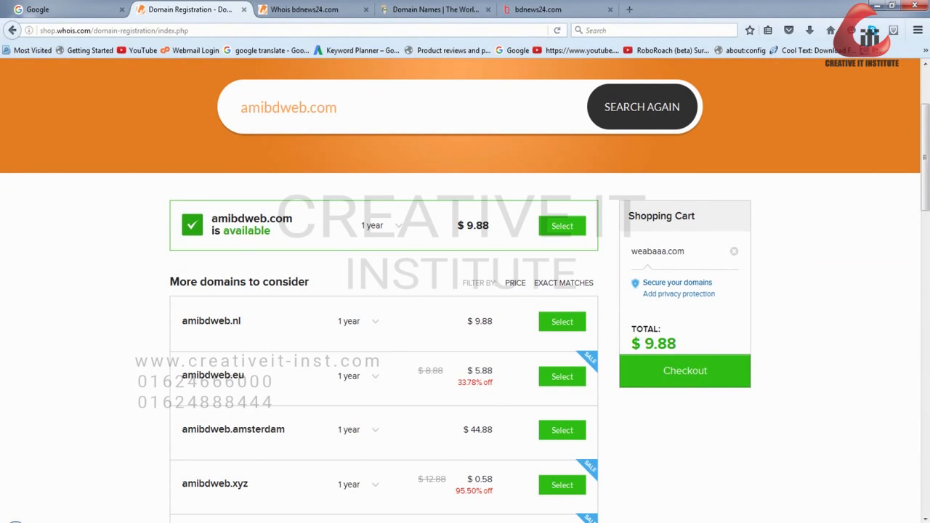
- Remove weabaaa.com from the shopping cart, add amibdweb.com instead and check the cart's name and total
click(733, 251)
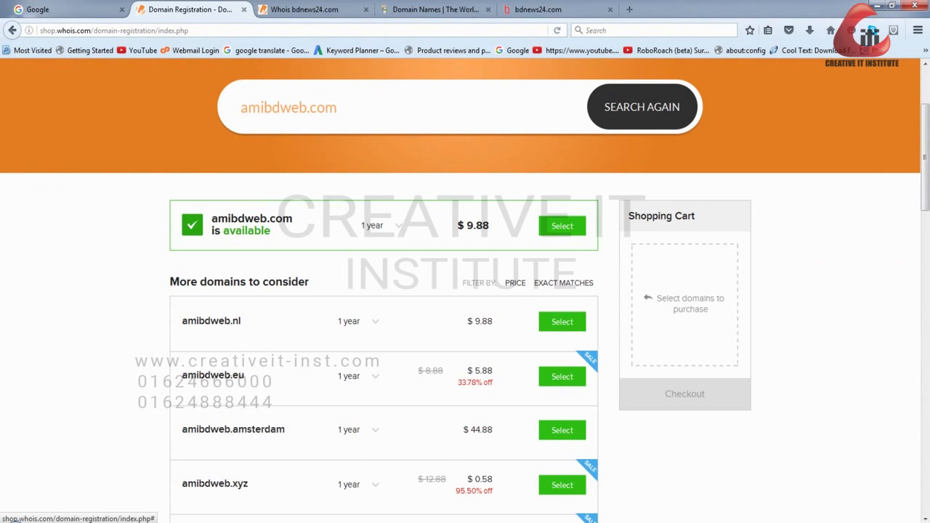
click(562, 225)
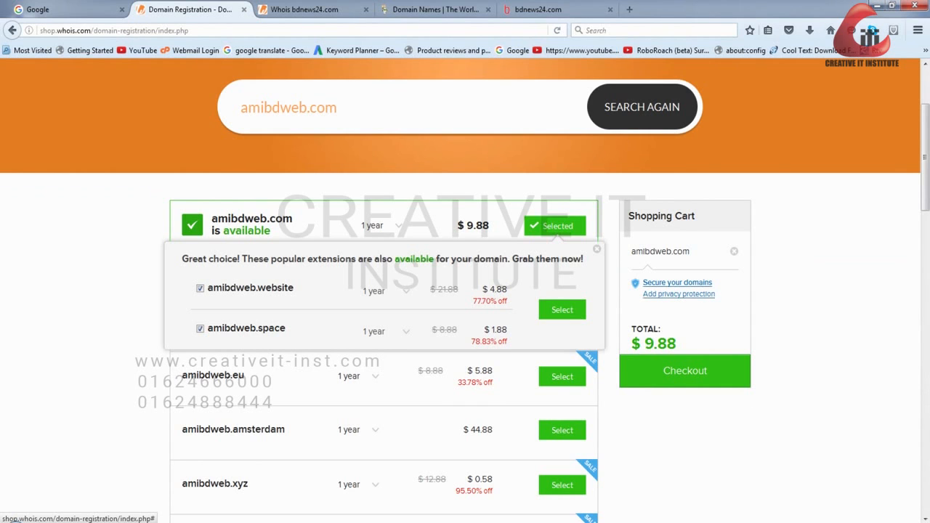
drag(635, 251, 691, 251)
click(692, 252)
drag(676, 344, 641, 343)
click(642, 344)
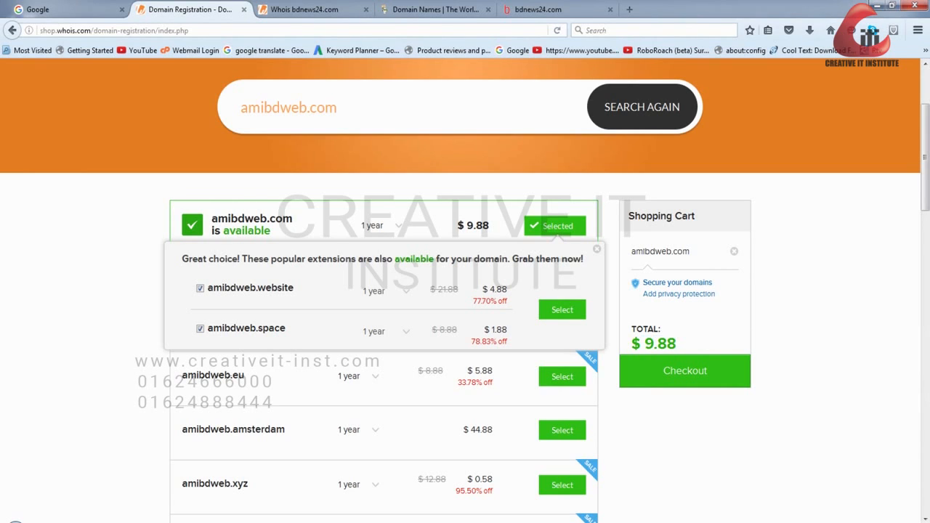
- Review the amibdweb.com search results with their alternative extensions, and the site's hosting and domain offerings
scroll(465, 291, up, 2)
scroll(465, 291, down, 3)
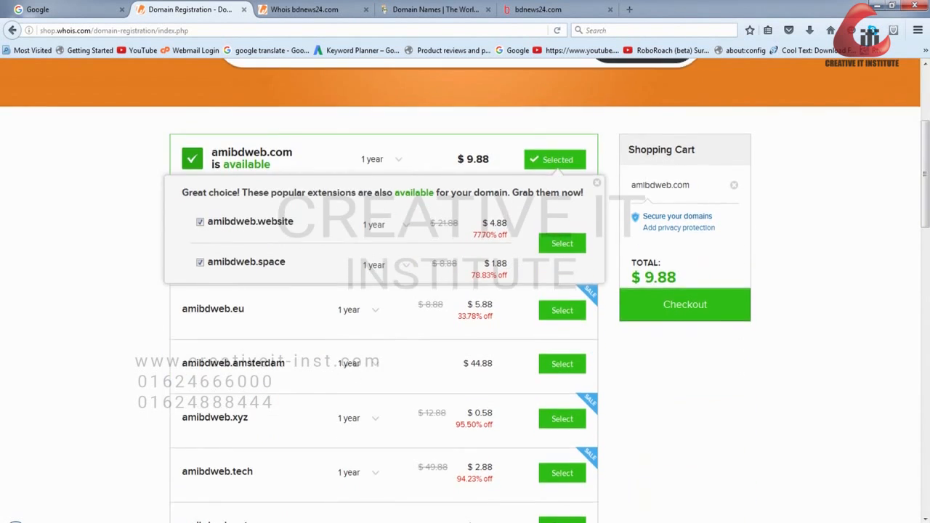
scroll(465, 291, up, 3)
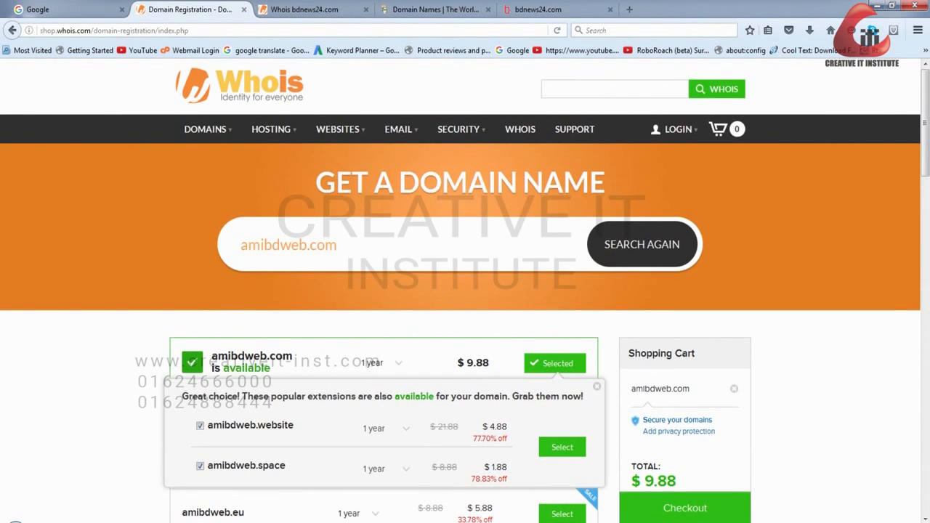
scroll(465, 290, down, 3)
scroll(465, 291, up, 2)
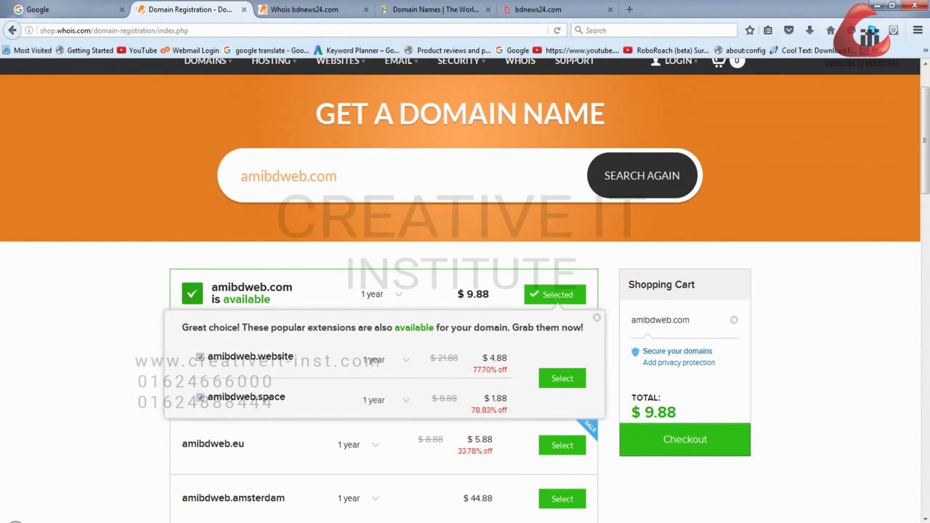
scroll(272, 125, up, 1)
mouse_move(273, 125)
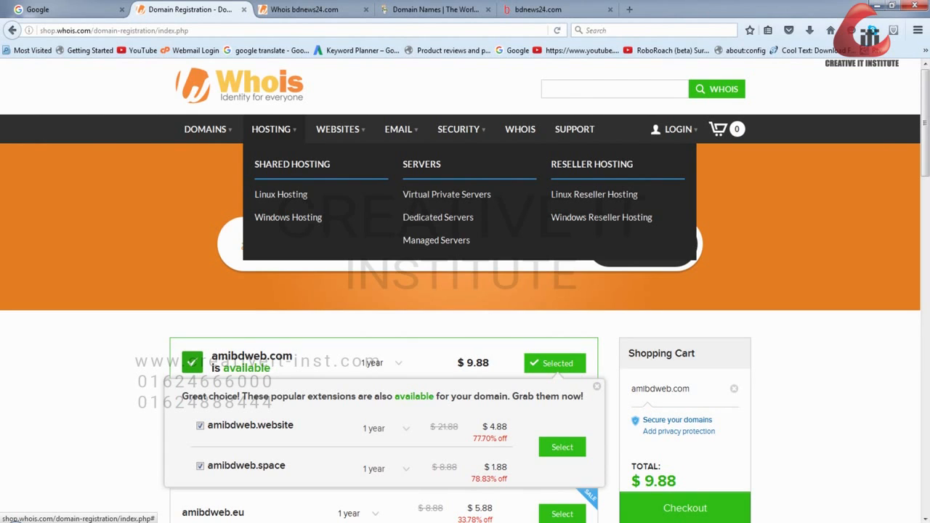
mouse_move(206, 130)
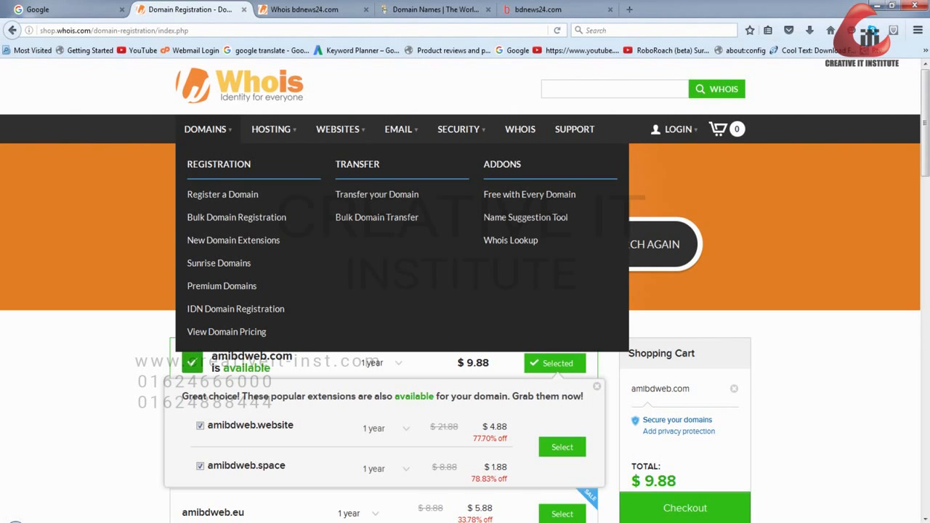
- Open the cPanel login page at creativeit-soft.com/cpanel in a new browser tab
click(554, 10)
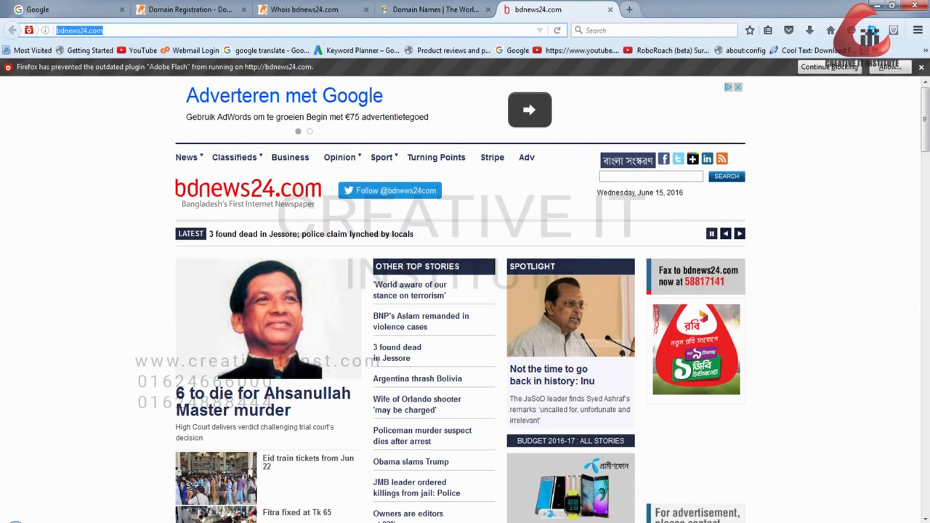
key(ctrl+t)
text(creativeit-soft.com/cpanel)
key(Return)
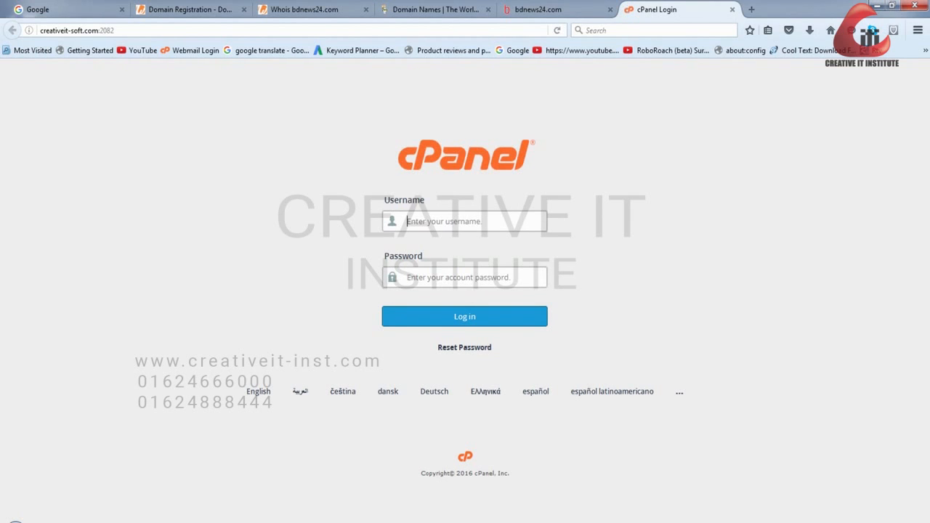
- Highlight the port number 2082 in the address of the creativeit-soft.com cPanel login page
click(117, 30)
key(shift+Left)
key(shift+Left)
key(shift+Left)
key(shift+Left)
key(shift+Left)
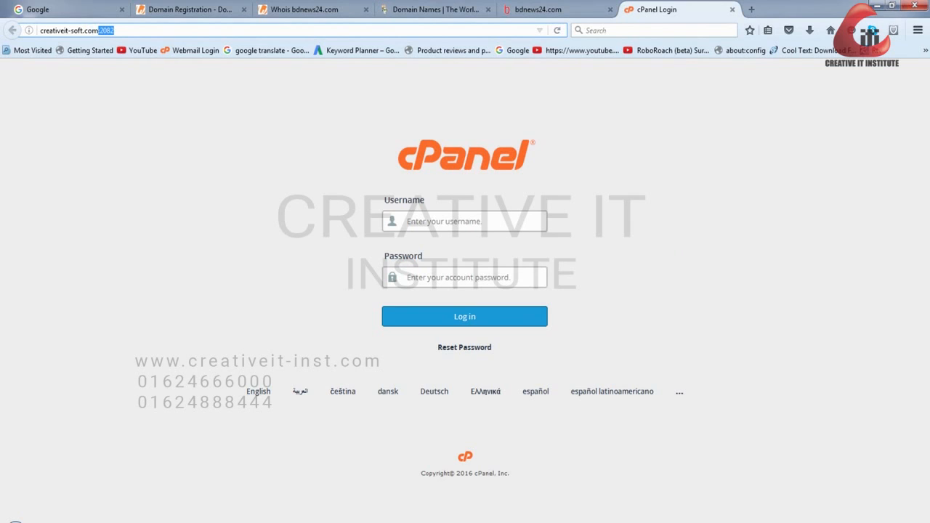
click(115, 30)
drag(100, 30, 114, 31)
click(114, 30)
- Open the official cPanel website, cpanel.net, in a new browser tab
key(ctrl+t)
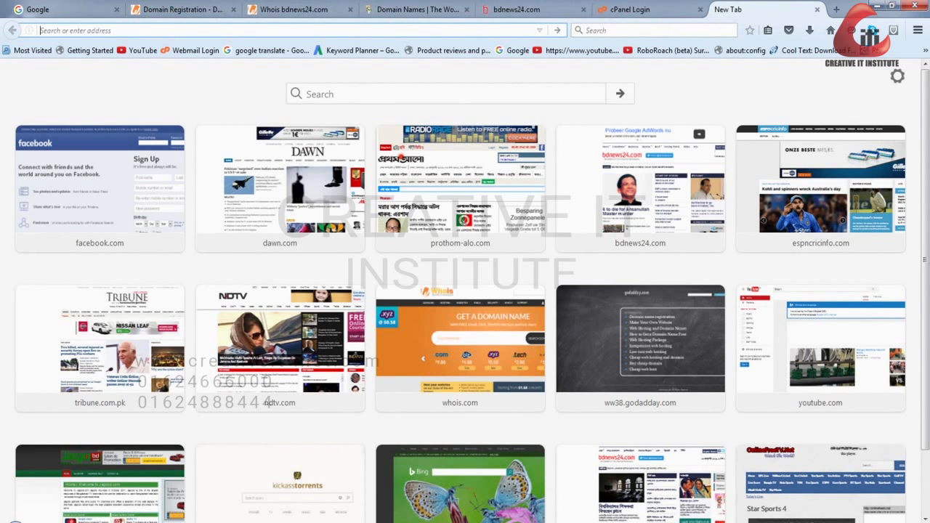
text(cp)
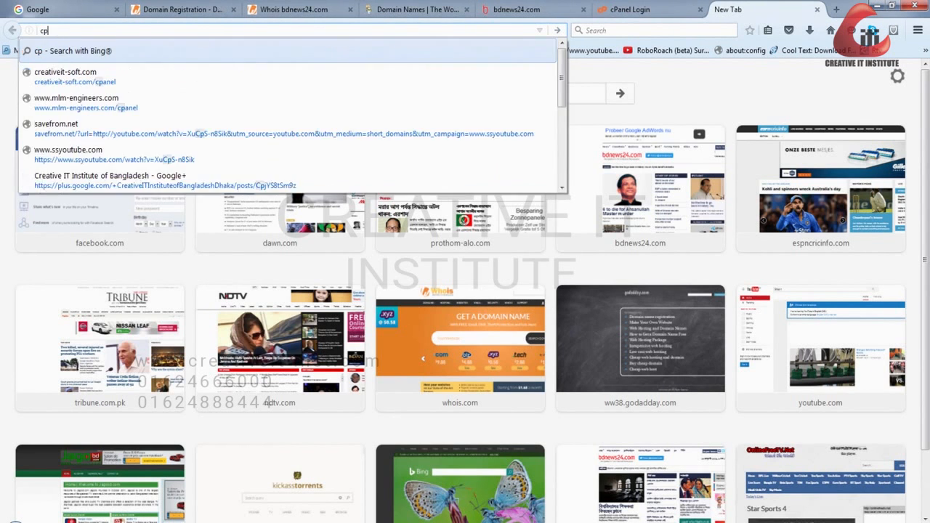
text(anel.net)
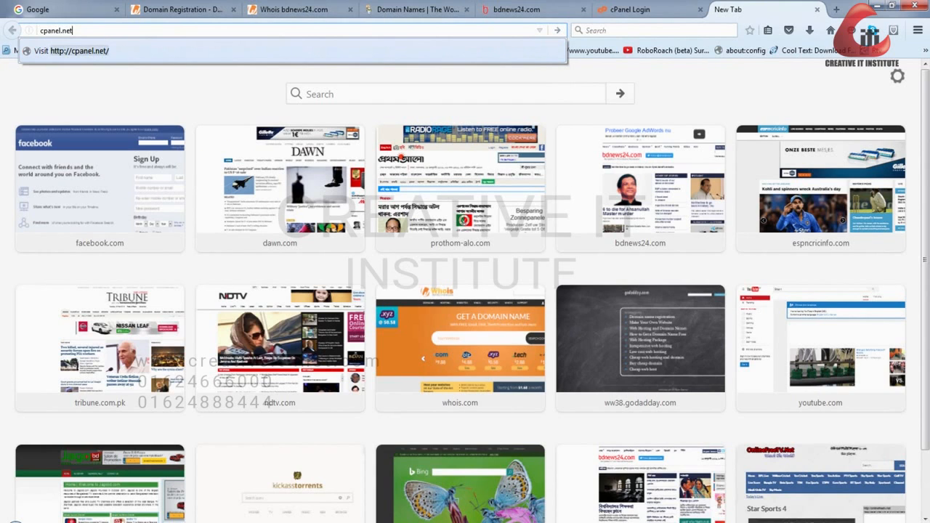
key(Return)
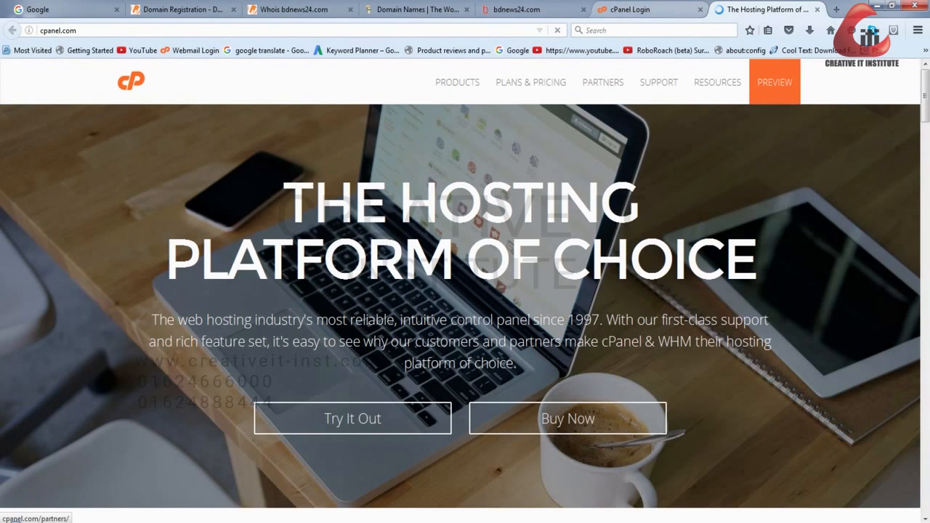
- Return to the cPanel login page, log in with the account's username and password, and dismiss the offer to remember the login
click(639, 10)
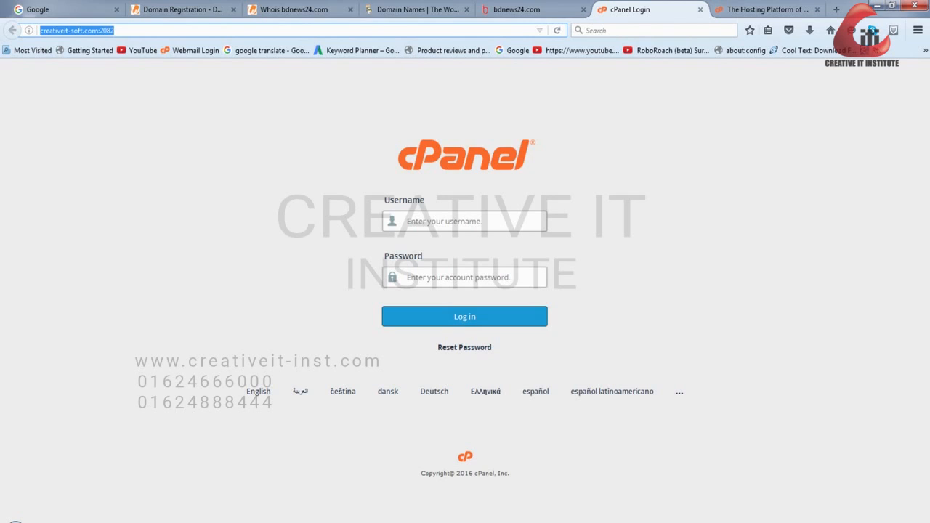
click(436, 222)
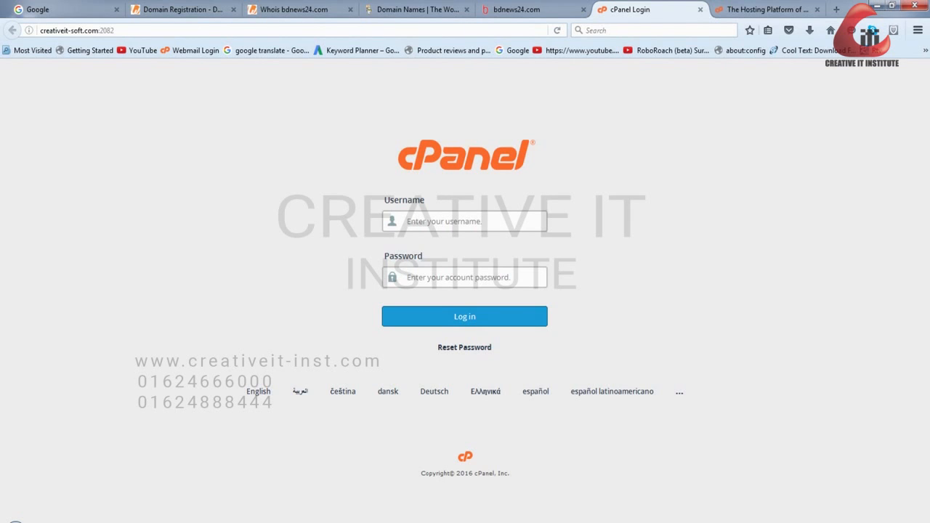
text(citsoft)
key(Tab)
text(******)
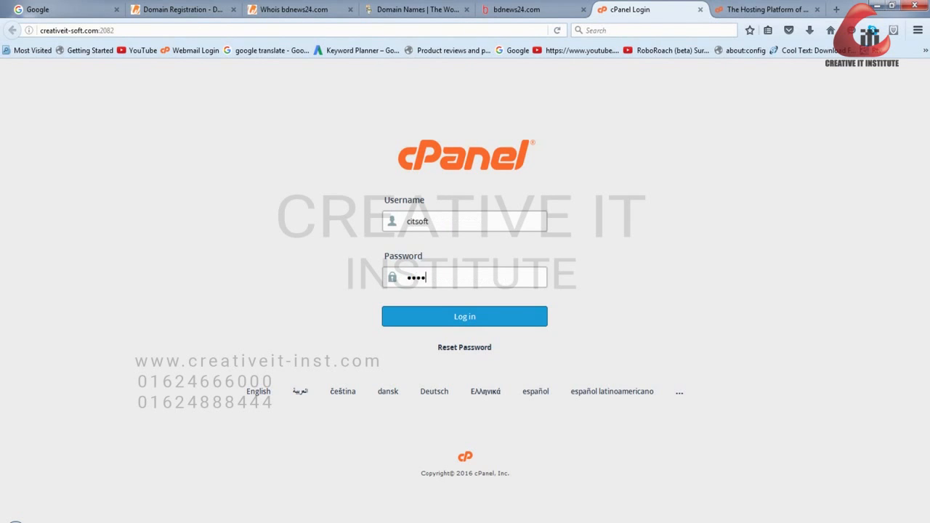
text(*********)
key(Return)
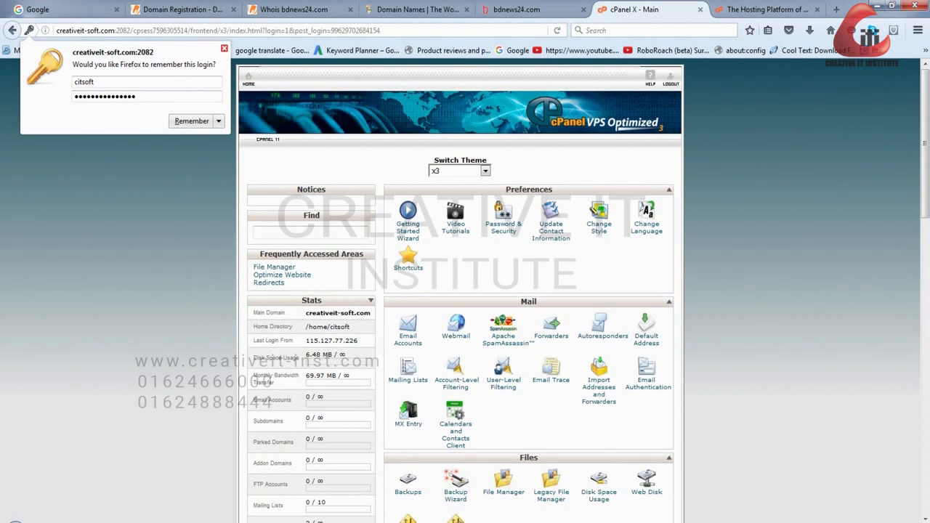
click(224, 49)
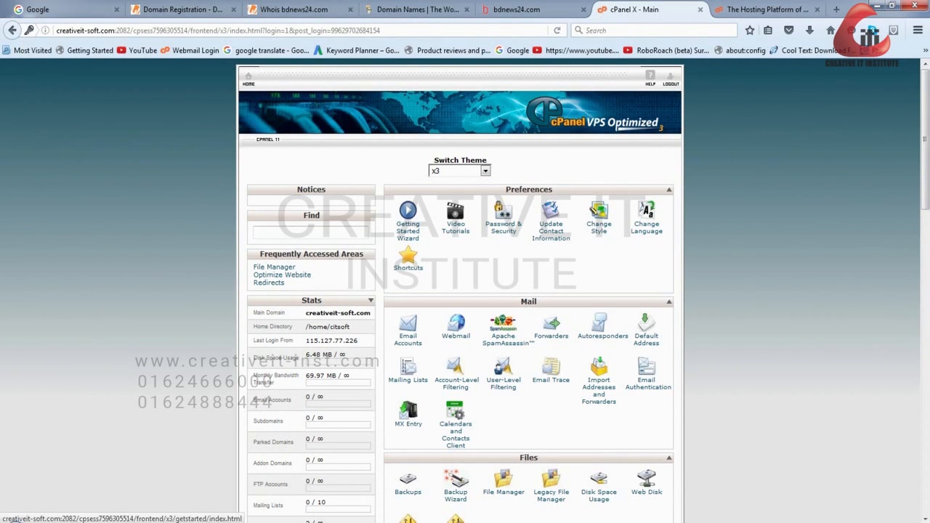
- Look over the upper part of the cPanel home page: the account stats and the Preferences, Mail and Files sections
scroll(503, 229, down, 2)
scroll(503, 229, up, 2)
scroll(503, 229, down, 1)
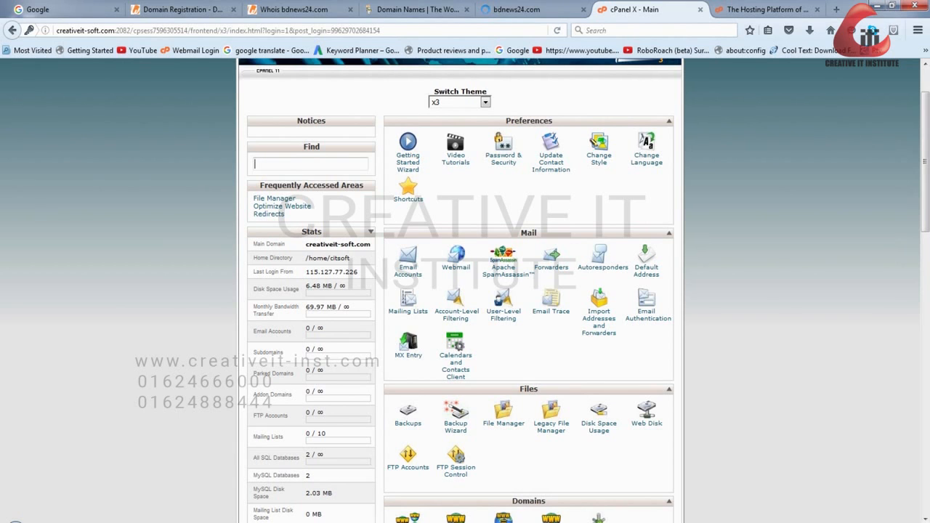
scroll(465, 290, up, 2)
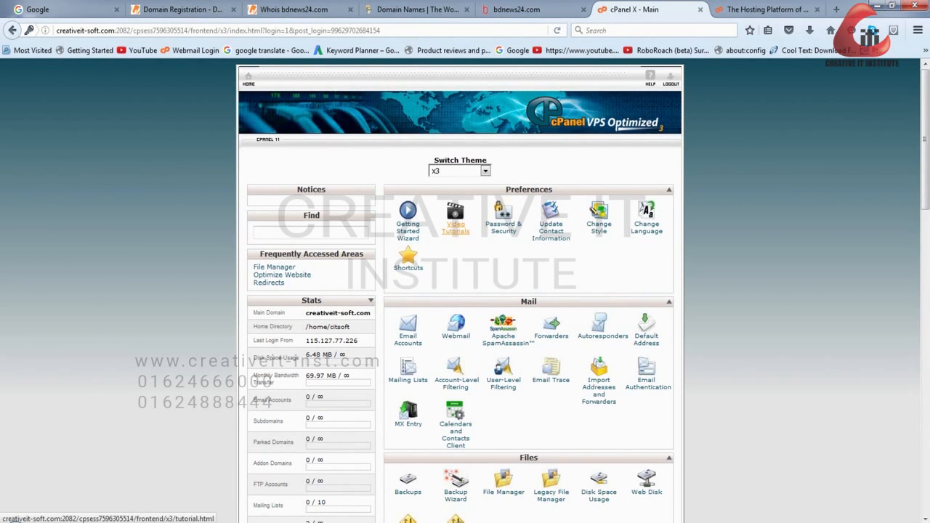
scroll(452, 194, down, 6)
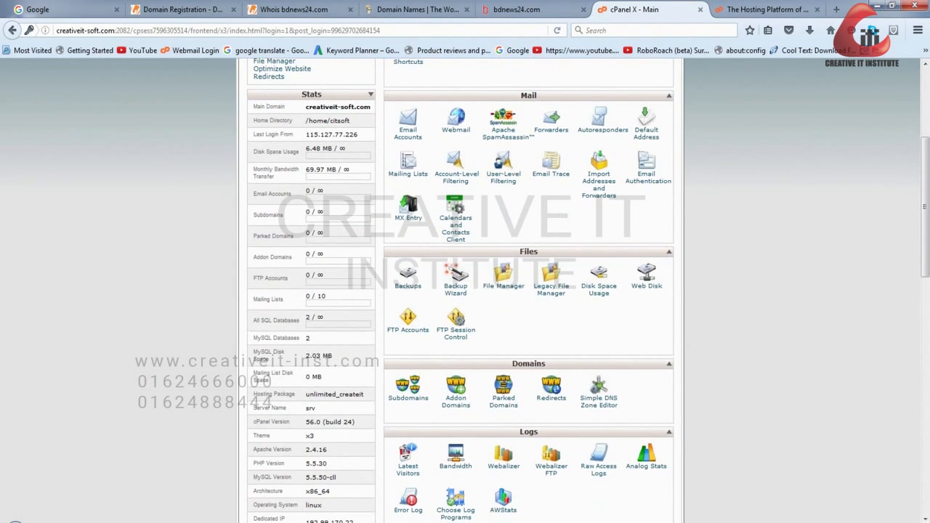
scroll(452, 193, up, 6)
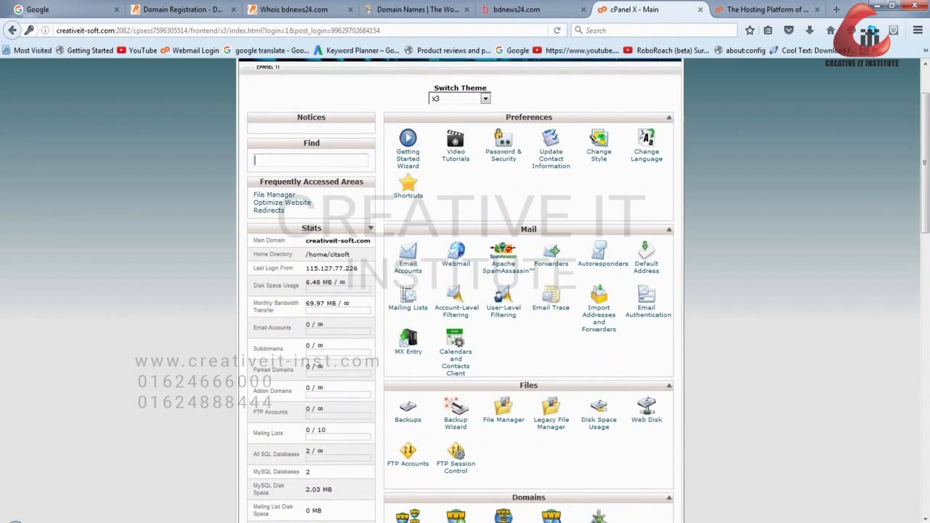
scroll(453, 192, down, 10)
scroll(453, 193, up, 6)
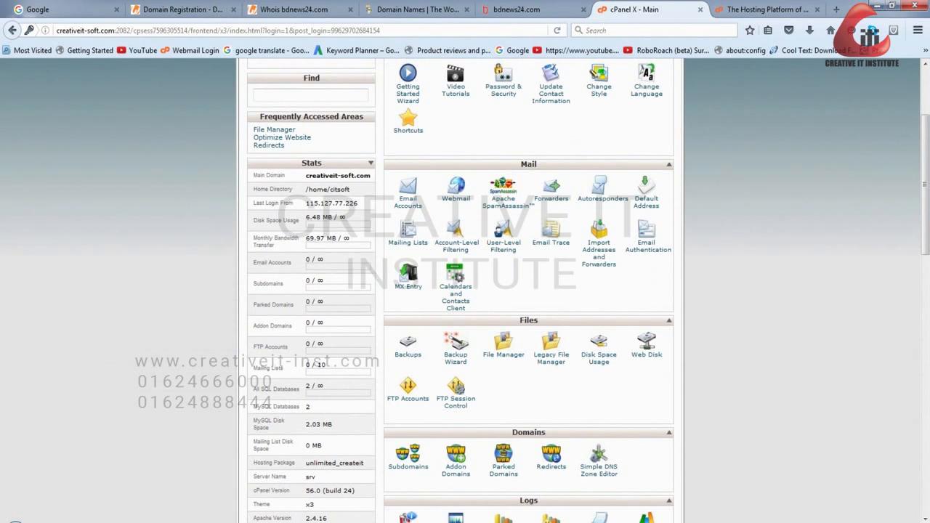
- Review the remaining cPanel sections, from Domains, Logs, Security and Databases through the Softaculous Apps Installer to SEO and Marketing Tools
scroll(456, 218, down, 3)
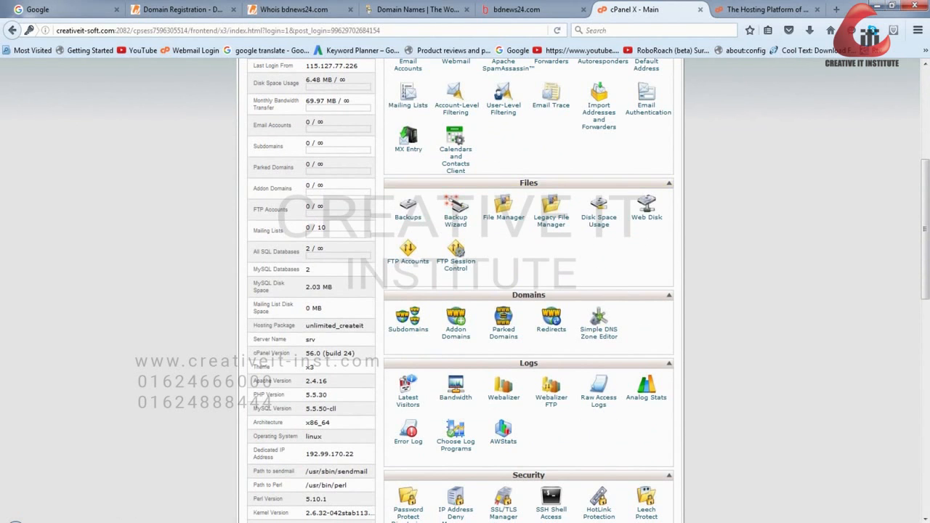
scroll(465, 291, down, 3)
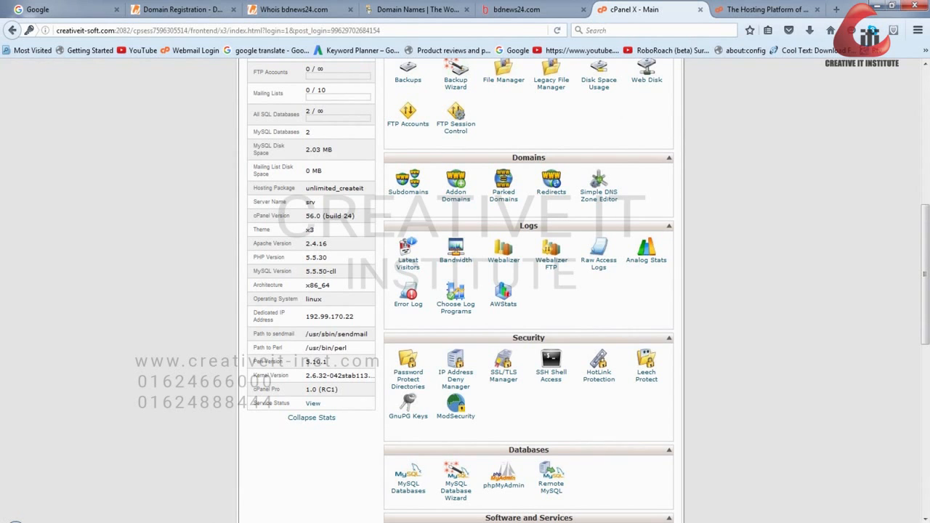
scroll(465, 291, down, 3)
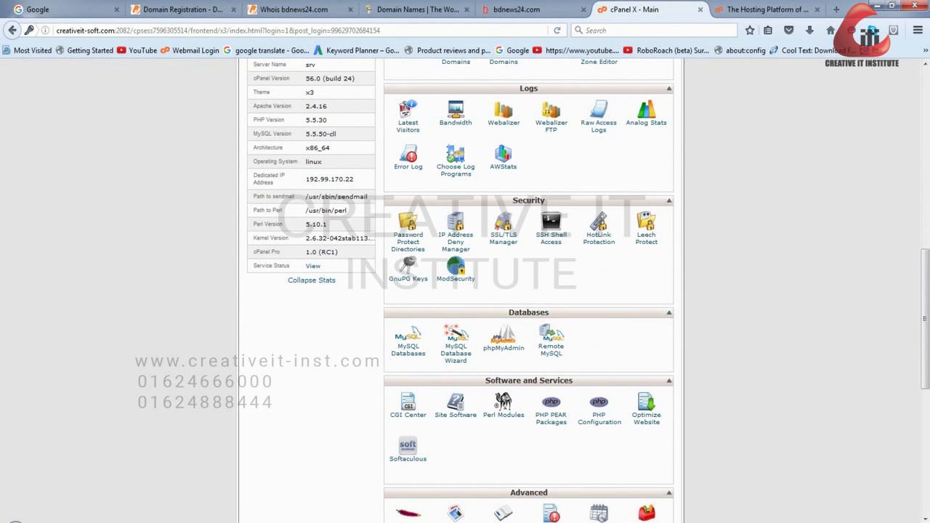
scroll(529, 291, down, 7)
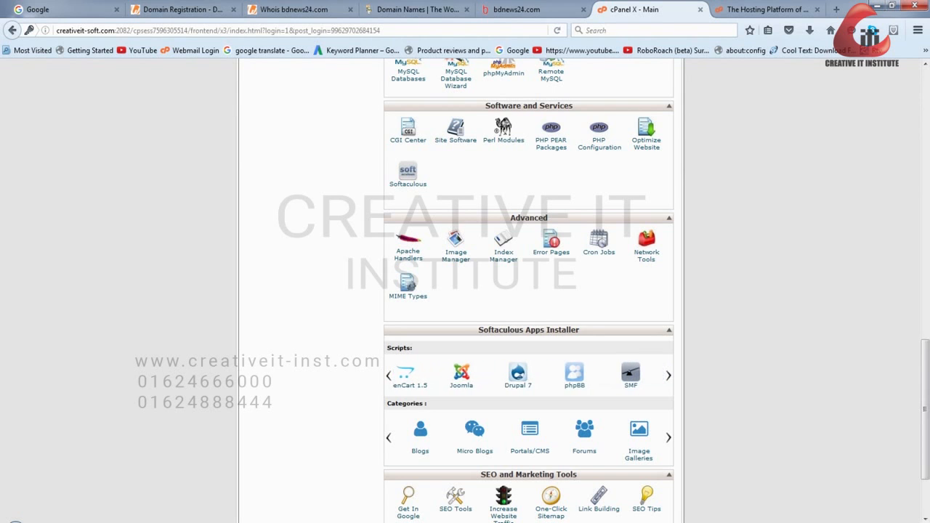
scroll(604, 355, down, 2)
scroll(596, 359, down, 1)
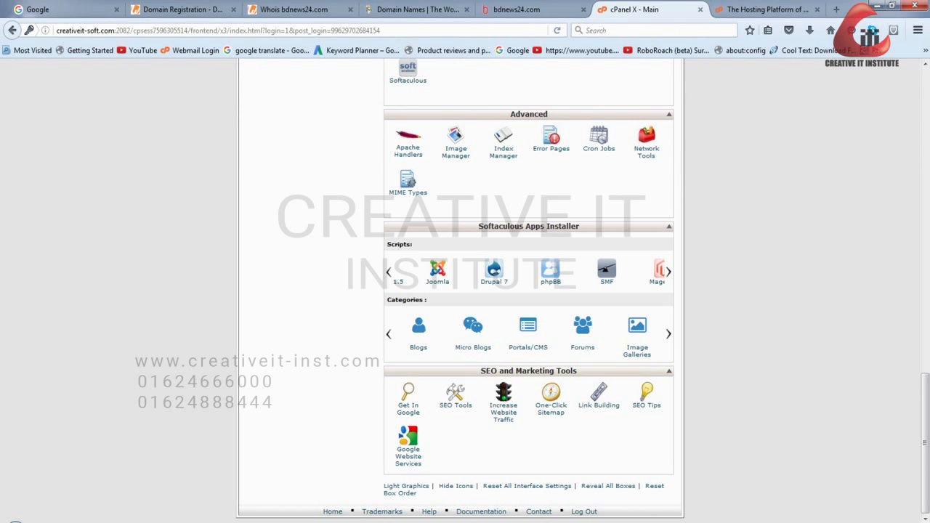
scroll(407, 354, up, 6)
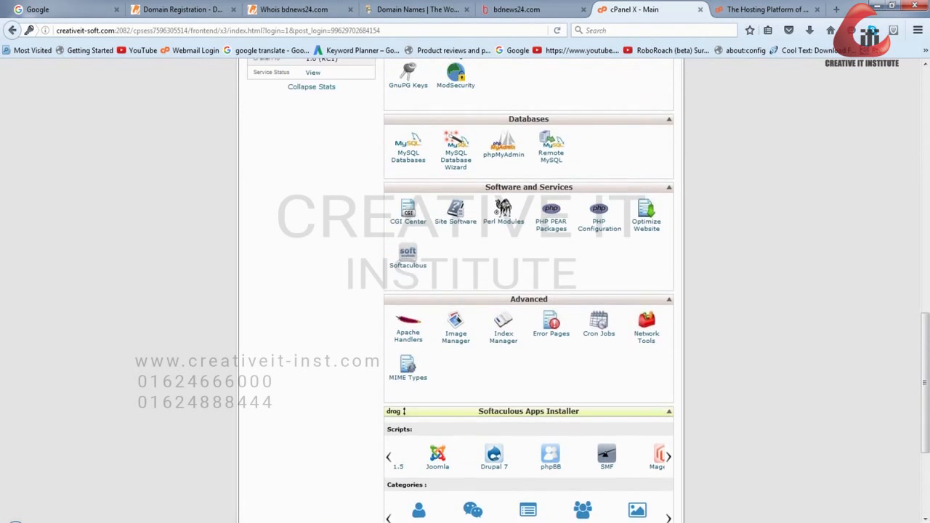
scroll(408, 354, up, 10)
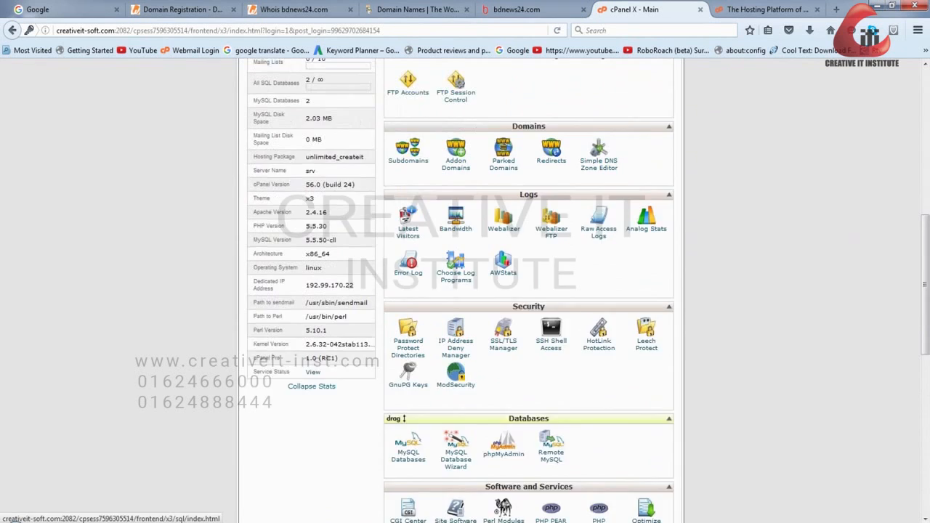
scroll(407, 355, up, 10)
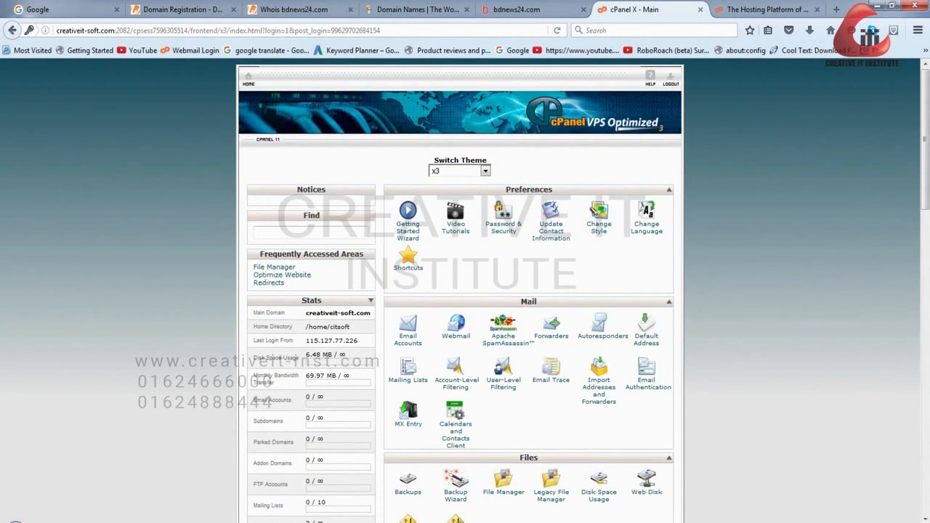
- Open the hosted website creativeit-soft.com in a new browser tab
key(ctrl+t)
text(creativeit-soft.com/)
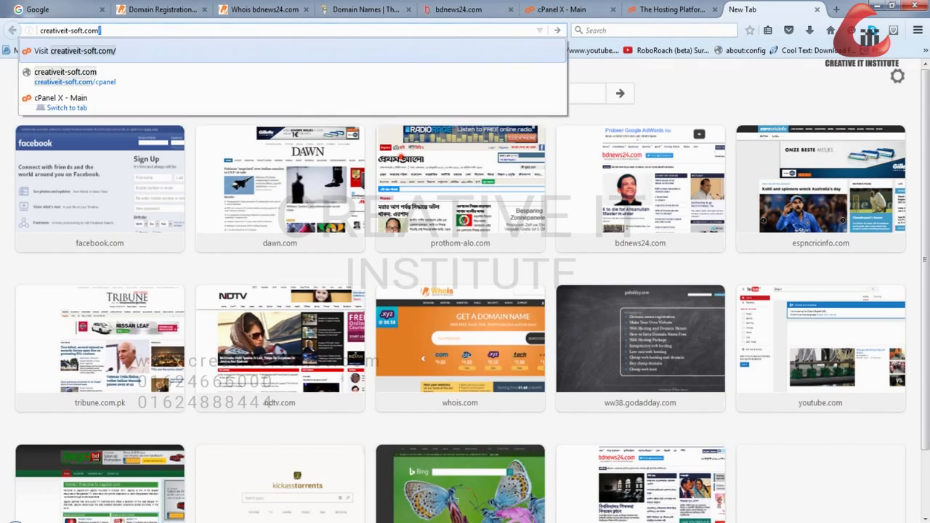
key(Return)
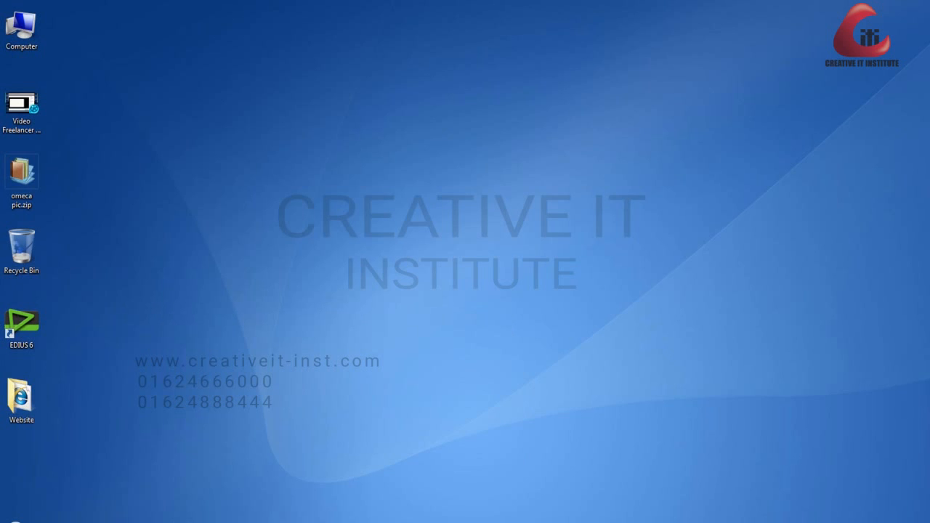
- Move the desktop's Website folder directly below the video file, inspect the site files inside it and close its window
drag(21, 398, 22, 175)
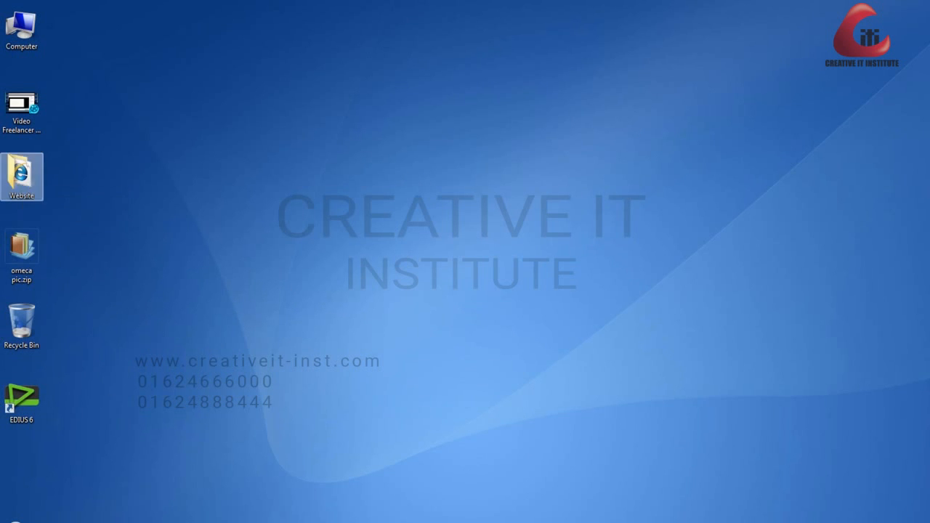
double_click(22, 176)
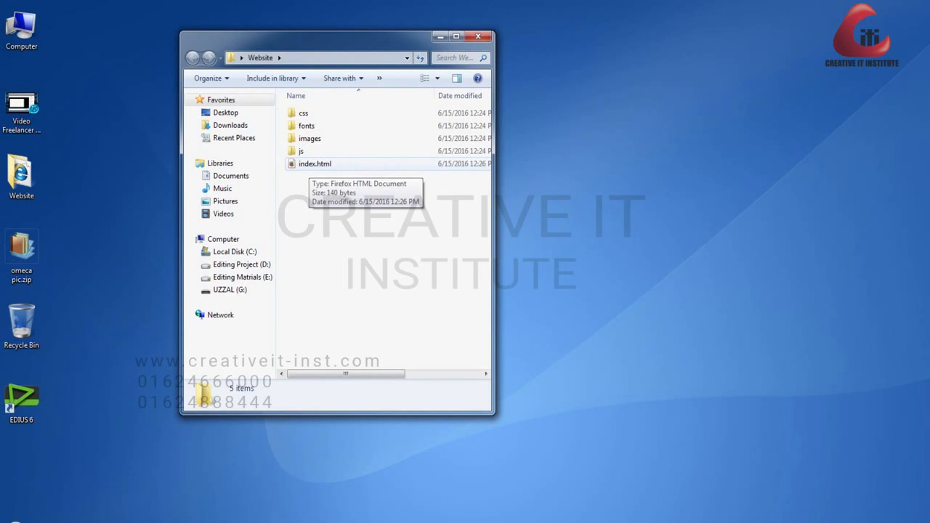
drag(336, 244, 296, 102)
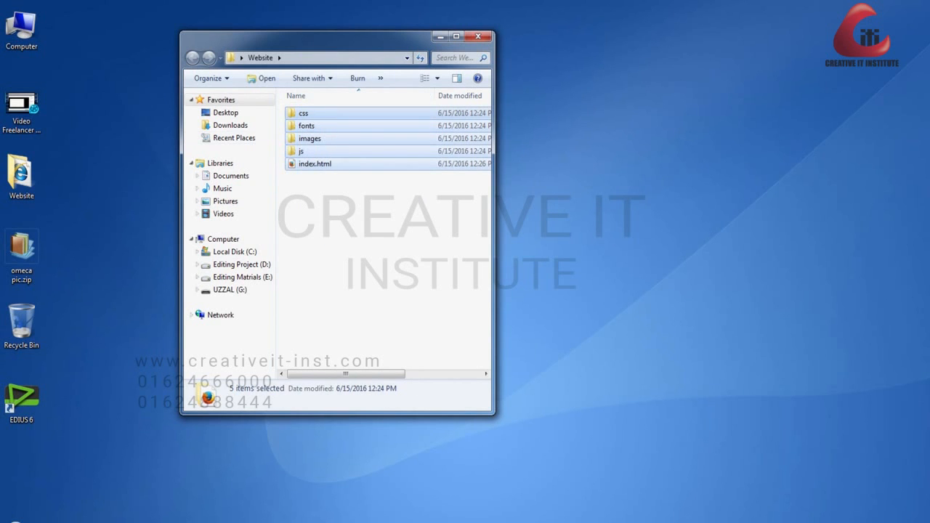
click(342, 239)
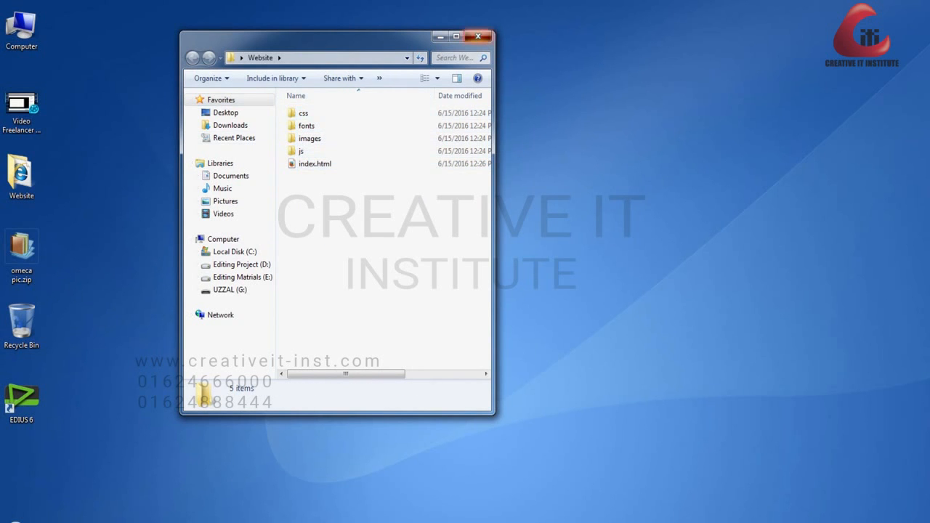
click(477, 37)
right_click(9, 184)
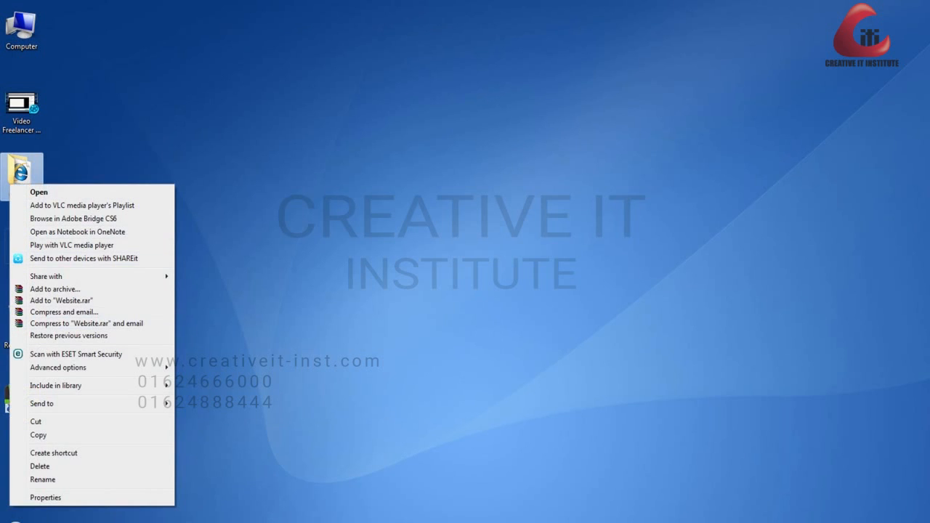
click(232, 305)
click(22, 176)
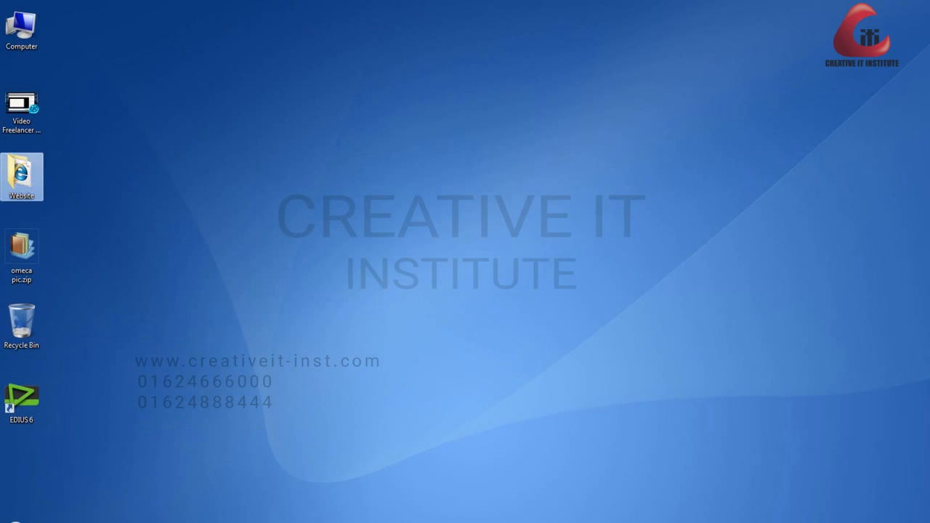
- Compress all the items inside the desktop's Website folder into a zip archive named Website
double_click(22, 176)
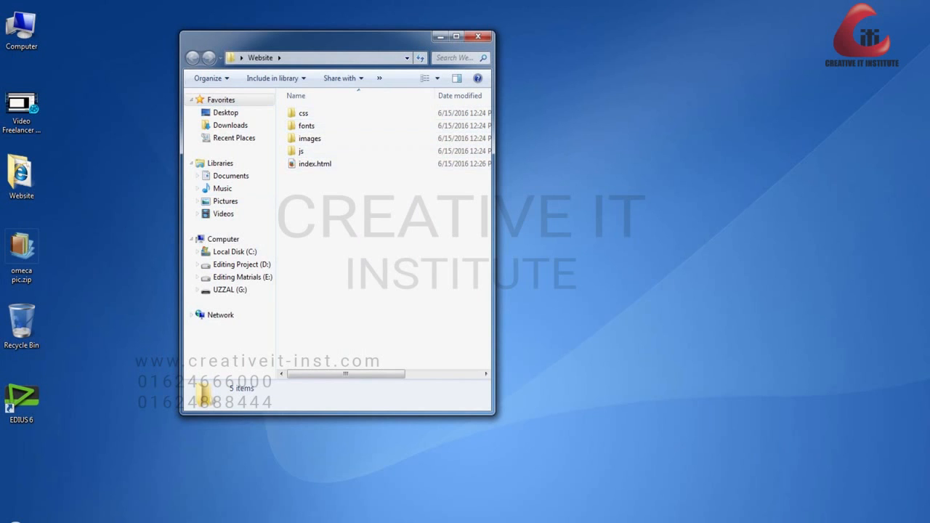
drag(317, 207, 291, 113)
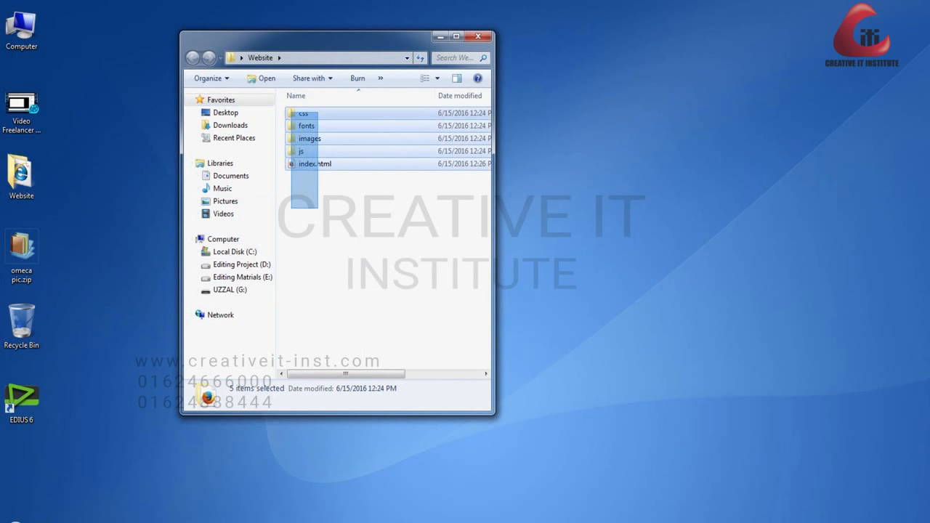
right_click(317, 120)
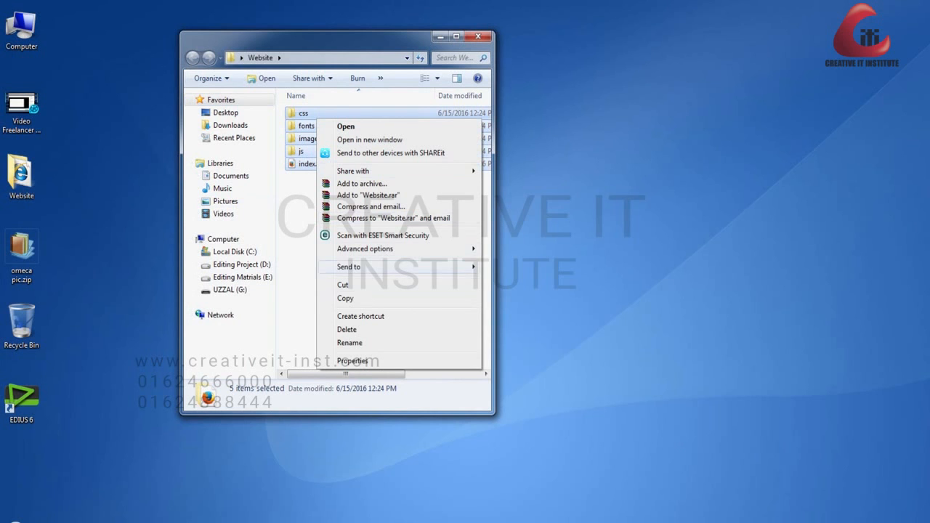
mouse_move(348, 266)
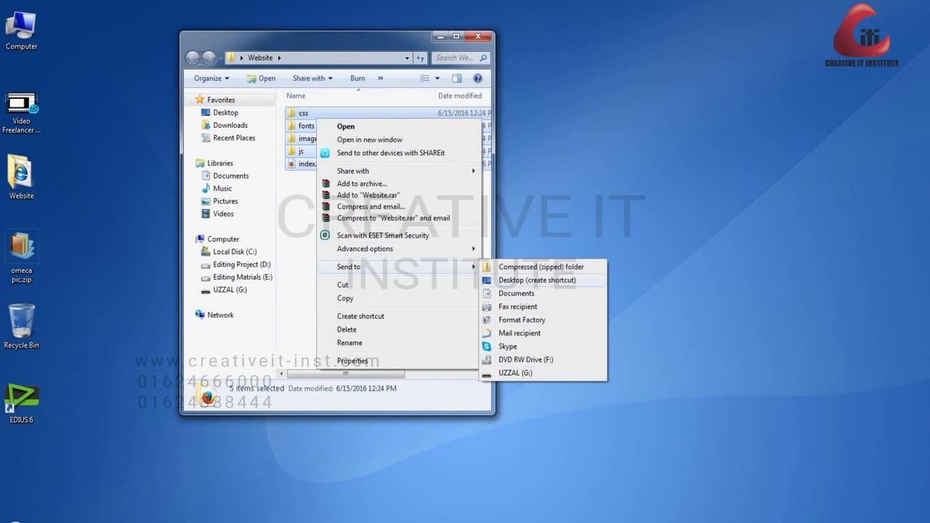
click(540, 266)
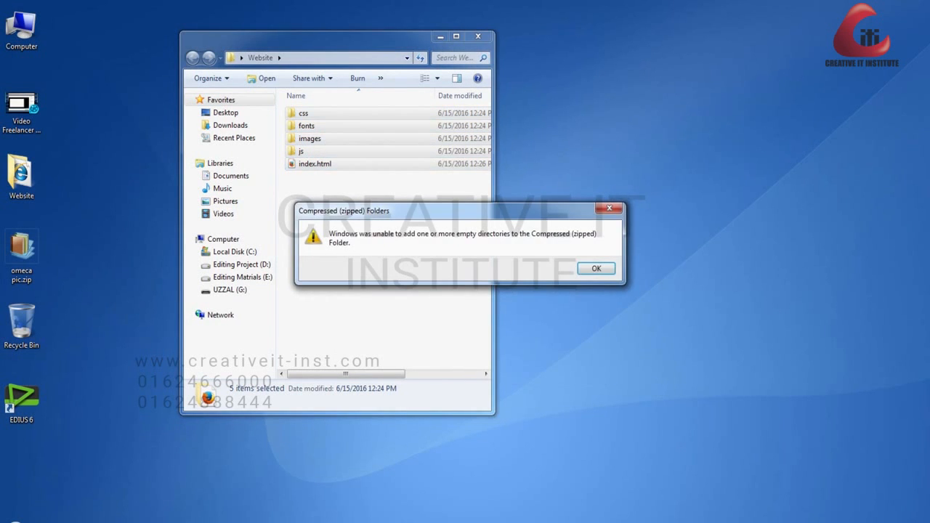
key(Return)
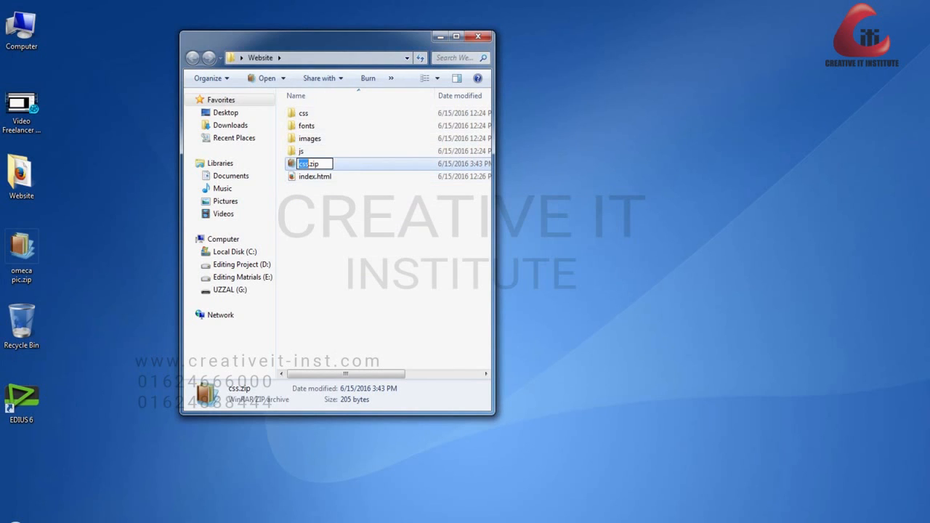
text(Website)
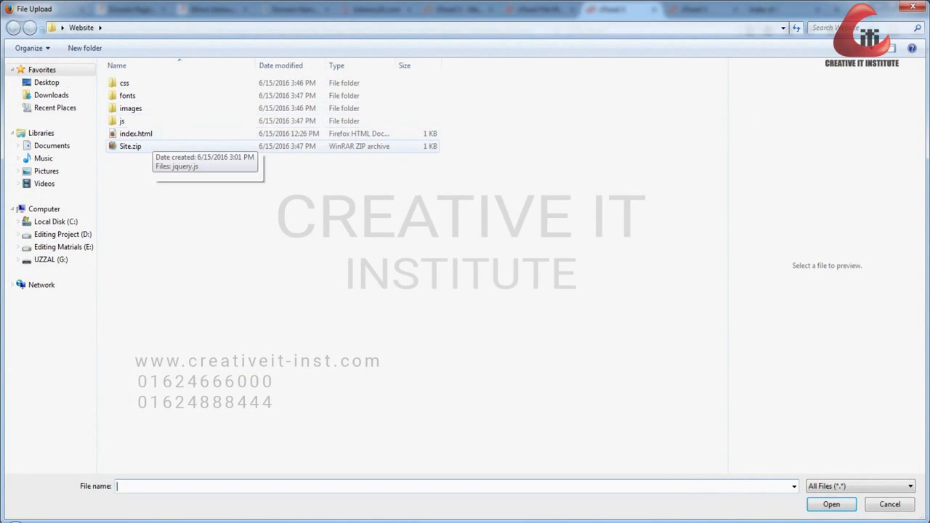
- Upload Site.zip from the Website folder to public_html and refresh the File Manager listing
double_click(131, 146)
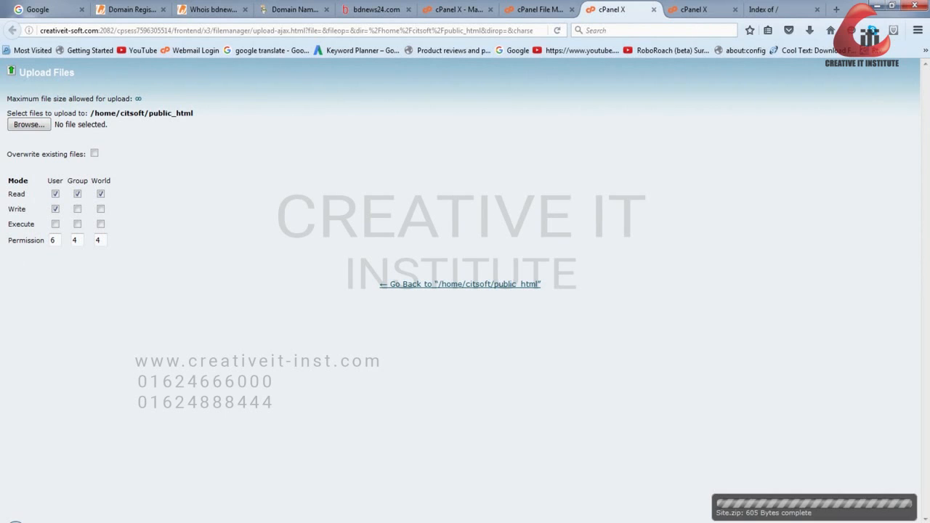
click(539, 10)
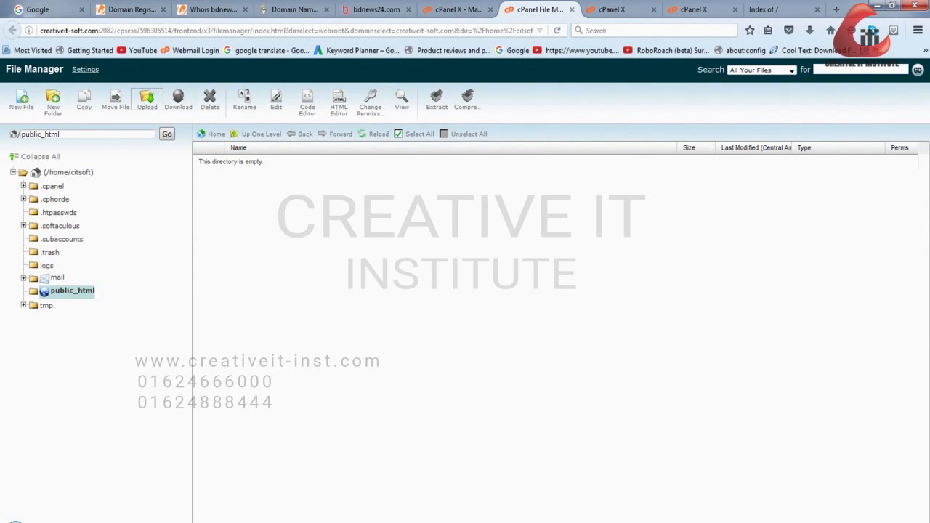
click(379, 134)
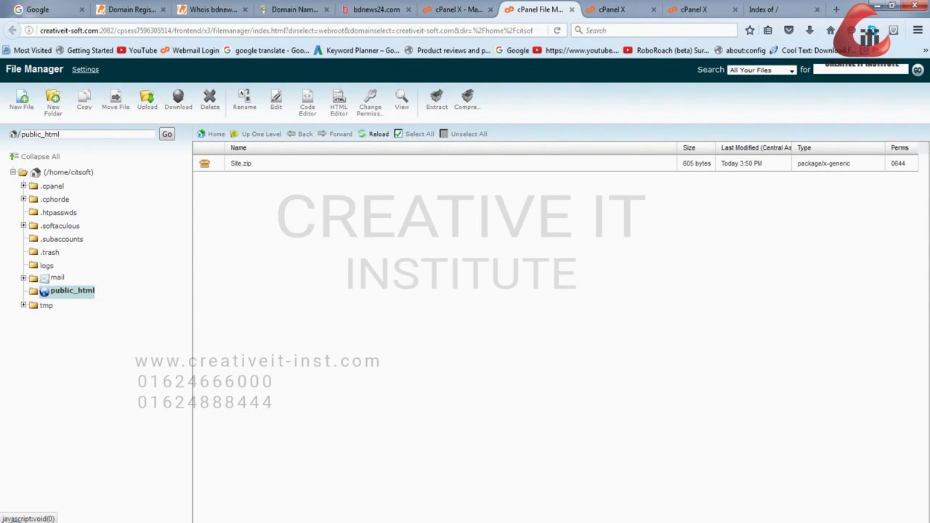
- Extract Site.zip into /public_html and close the extraction results
click(204, 163)
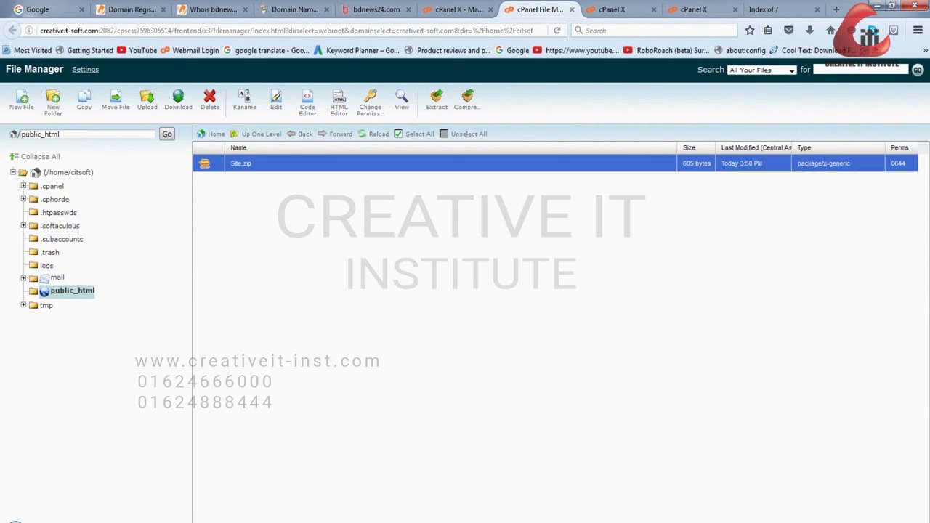
right_click(202, 166)
click(345, 218)
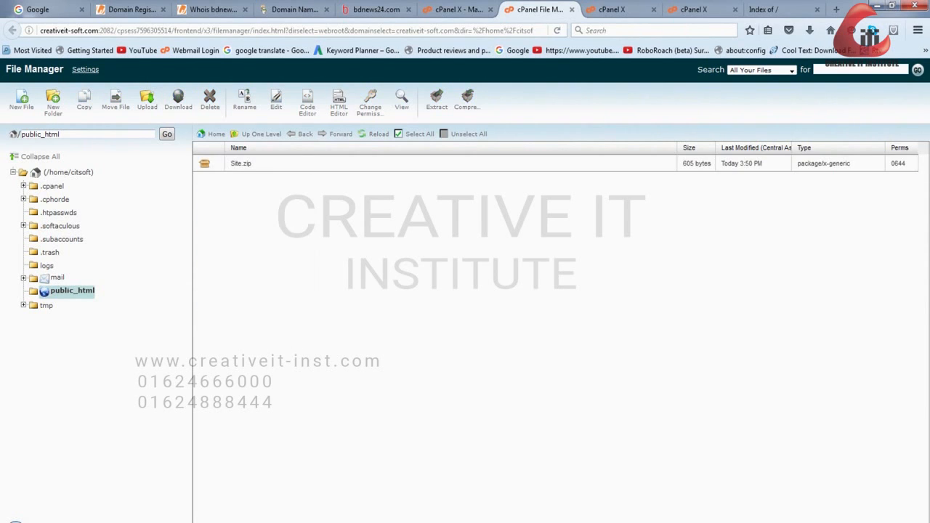
right_click(204, 163)
click(229, 316)
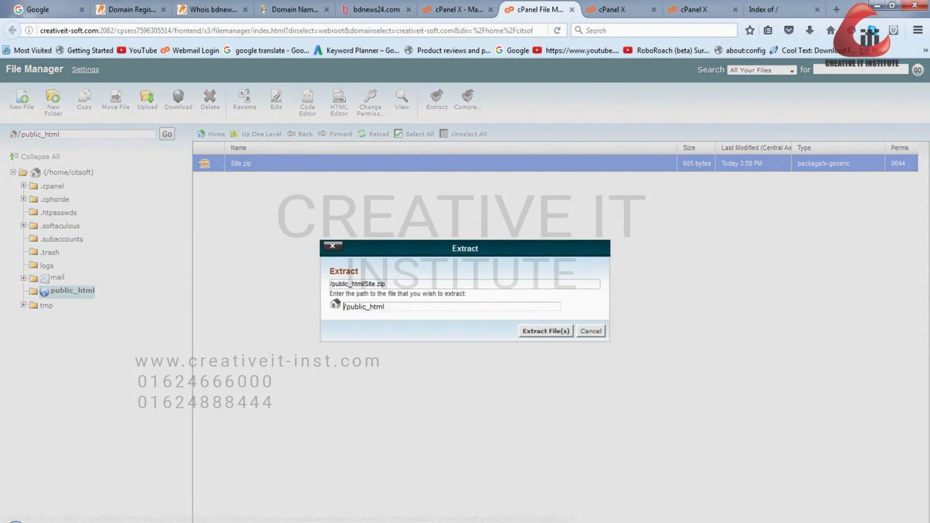
click(545, 331)
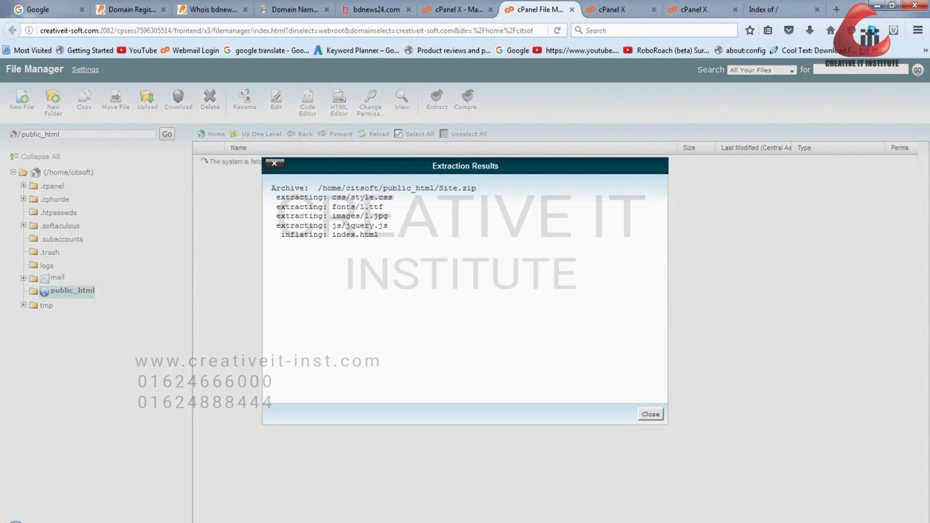
click(650, 414)
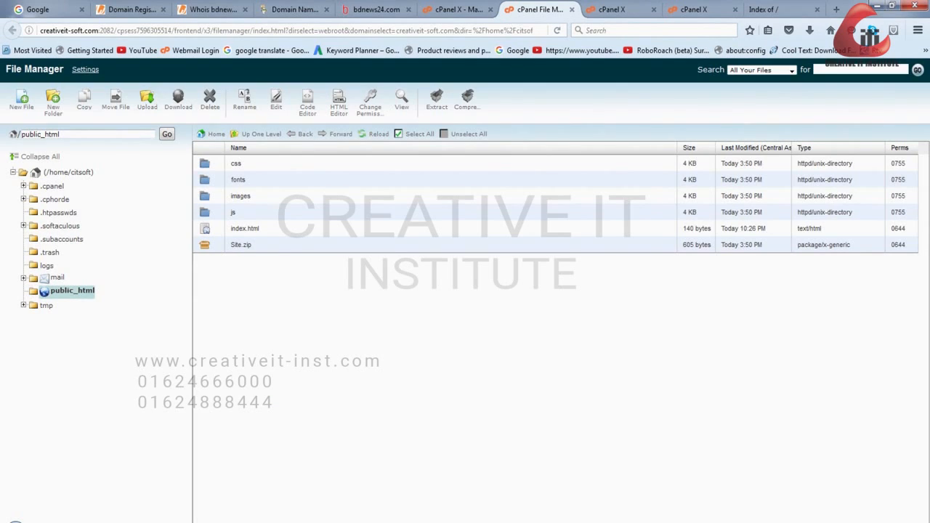
- Look at the account's home directory in File Manager and reopen the public_html folder from there
double_click(72, 134)
click(269, 134)
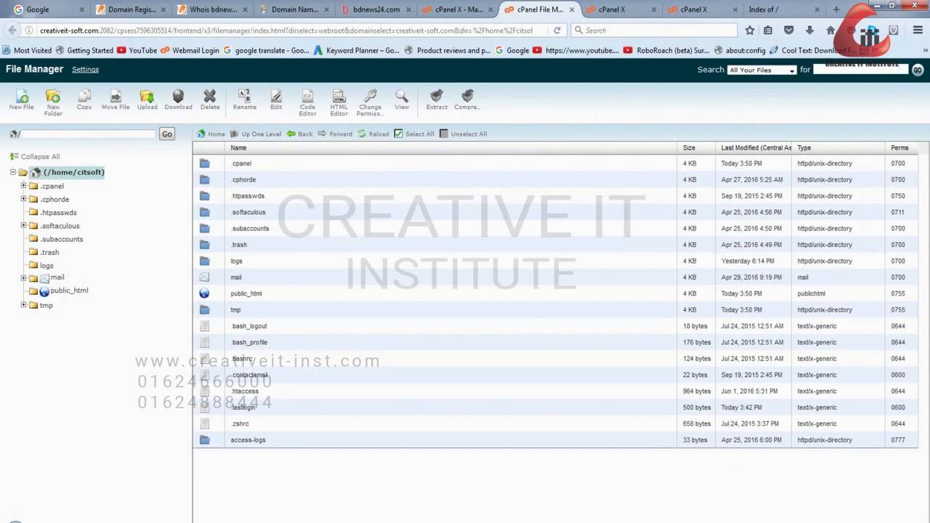
double_click(245, 294)
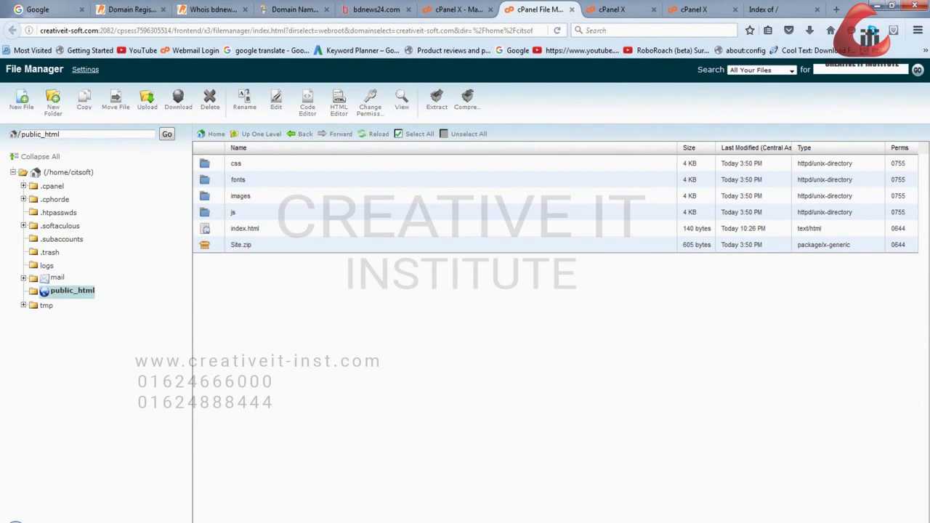
- Reload creativeit-soft.com in its browser tab and check the text on the published home page
click(774, 9)
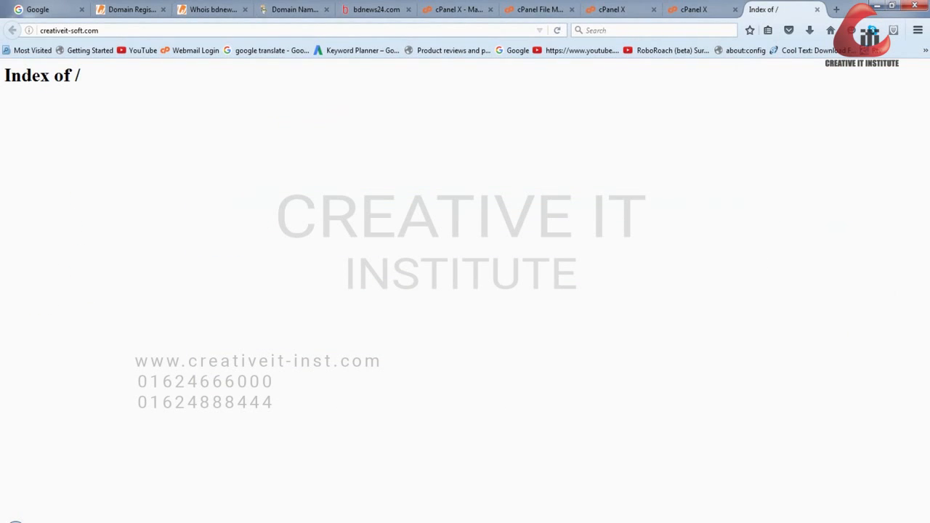
key(ctrl+l)
click(98, 31)
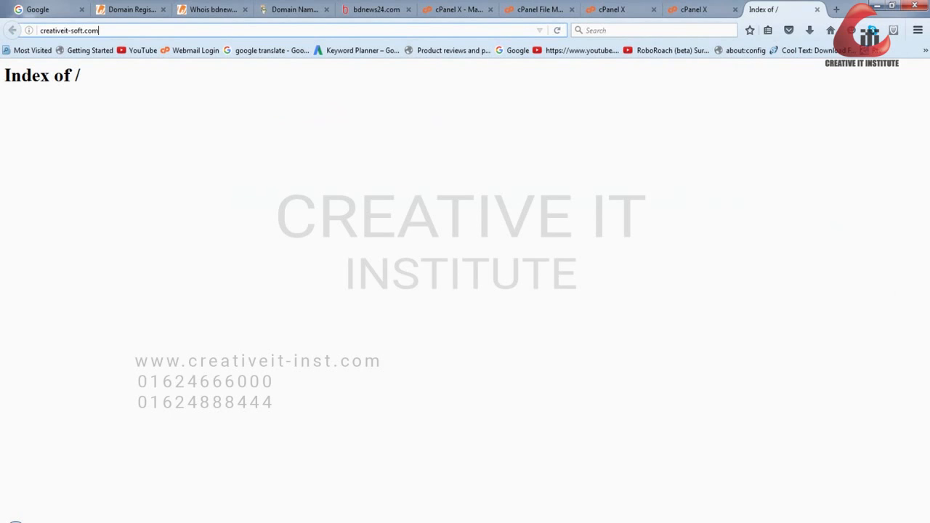
key(Return)
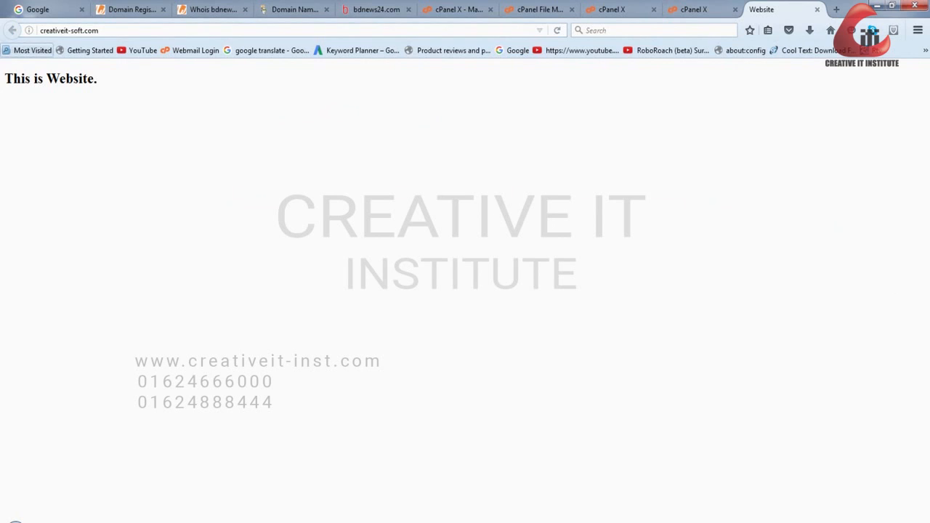
drag(98, 80, 5, 80)
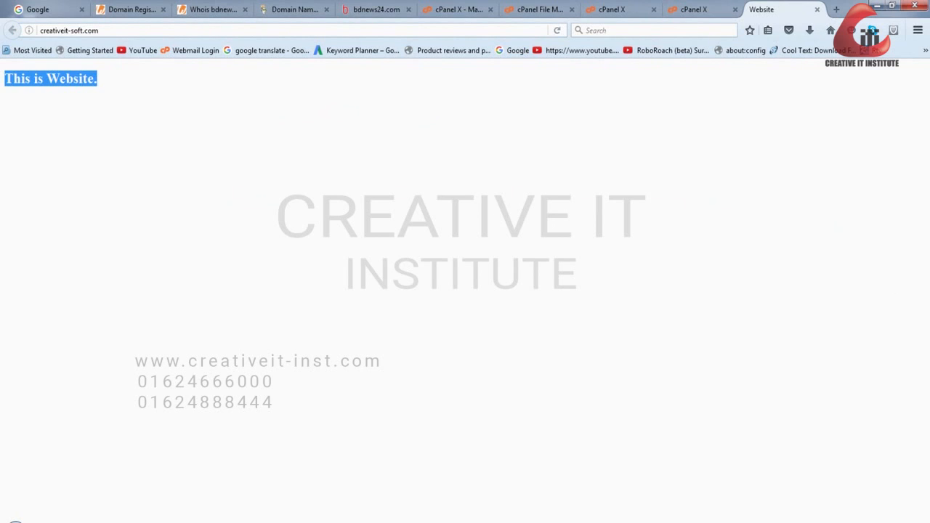
click(158, 87)
right_click(159, 87)
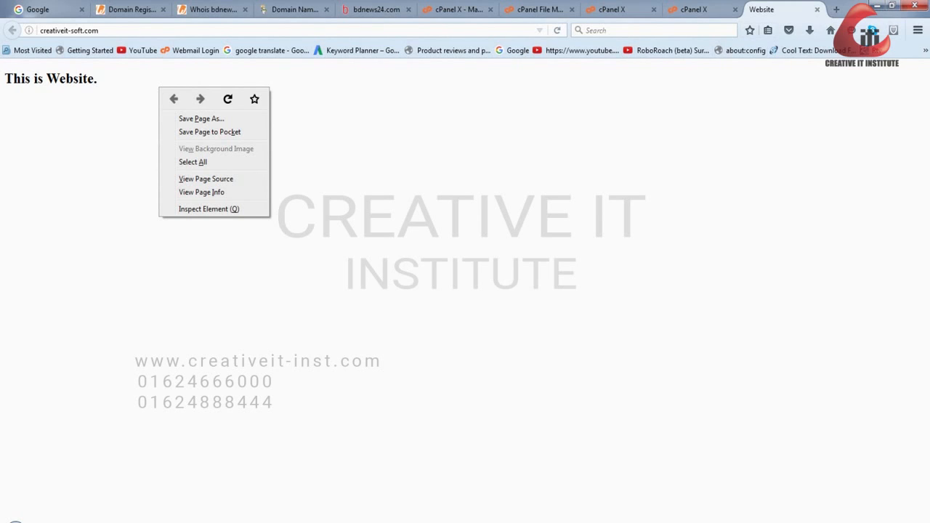
key(Escape)
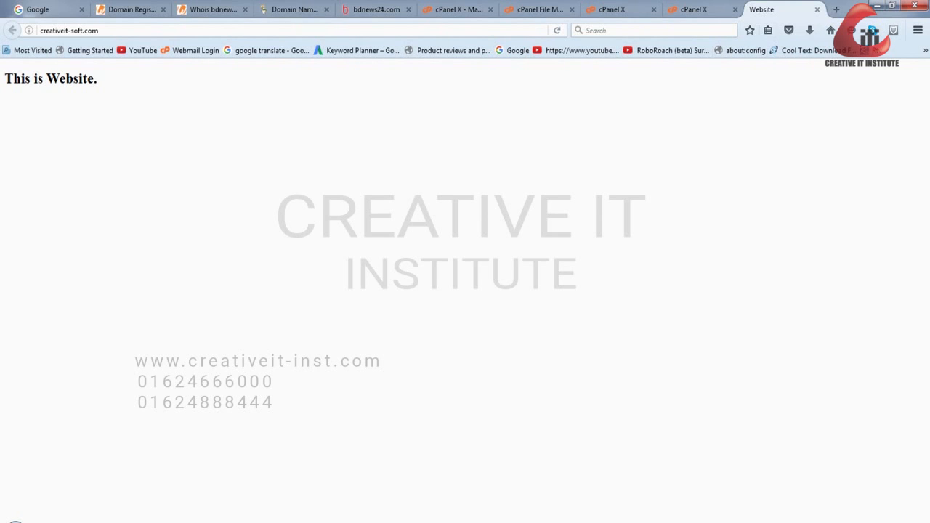
click(694, 10)
click(770, 10)
click(694, 10)
click(771, 9)
click(693, 10)
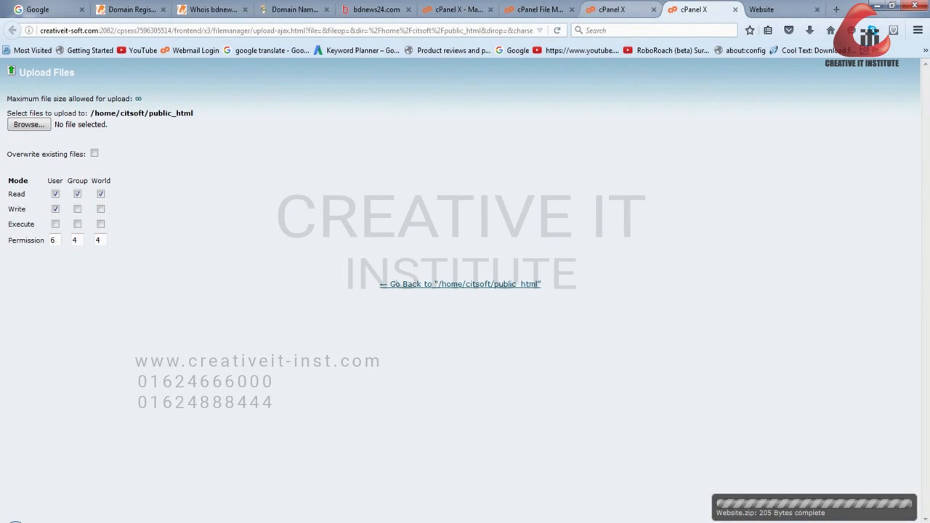
- Return to the cPanel home page and open the Subdomains page from the Domains section
click(613, 9)
click(539, 10)
click(457, 9)
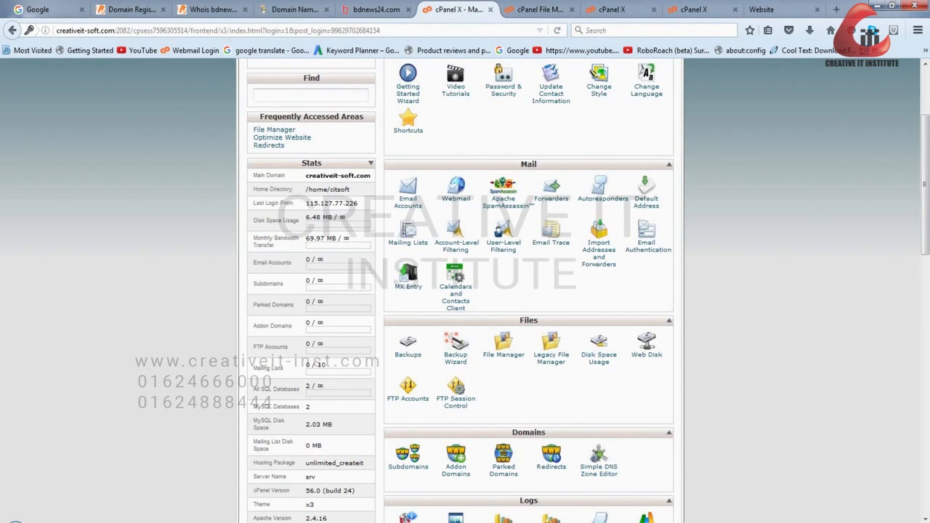
scroll(464, 291, down, 5)
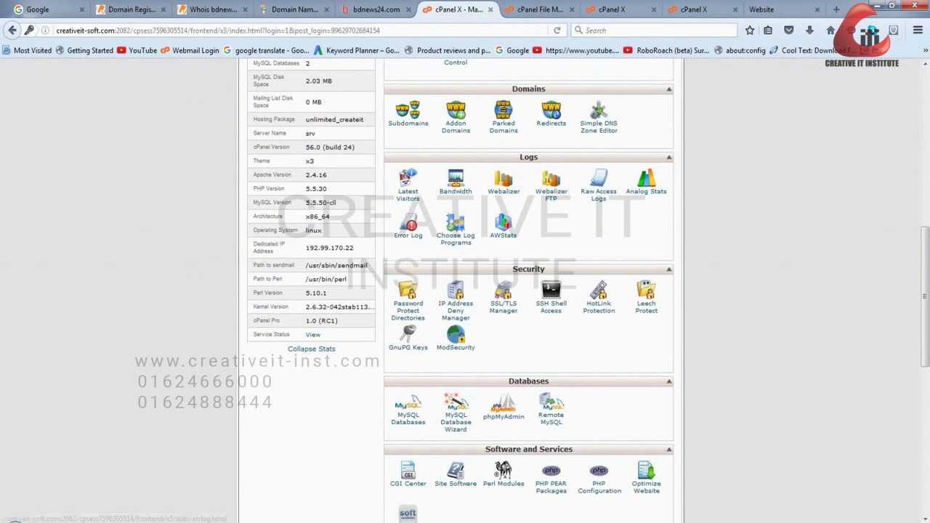
click(408, 114)
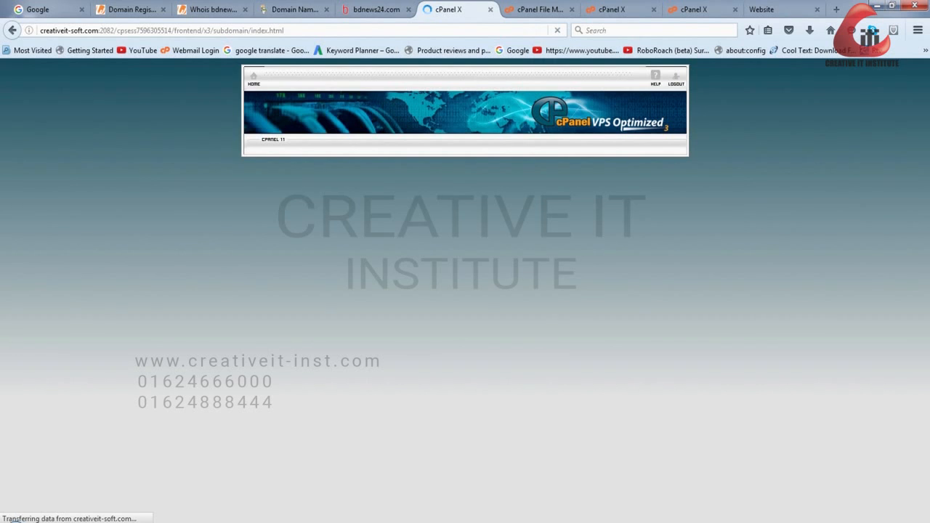
key(alt+Left)
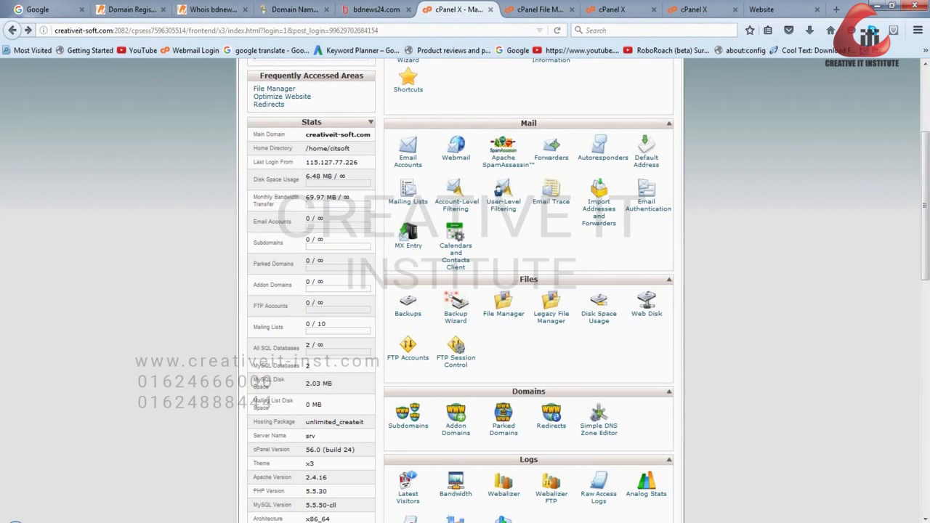
scroll(409, 288, down, 3)
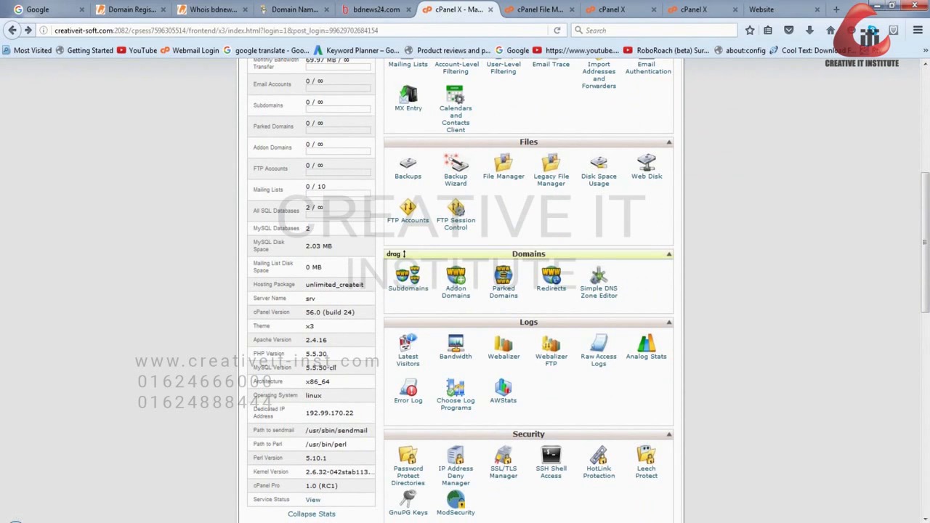
click(409, 287)
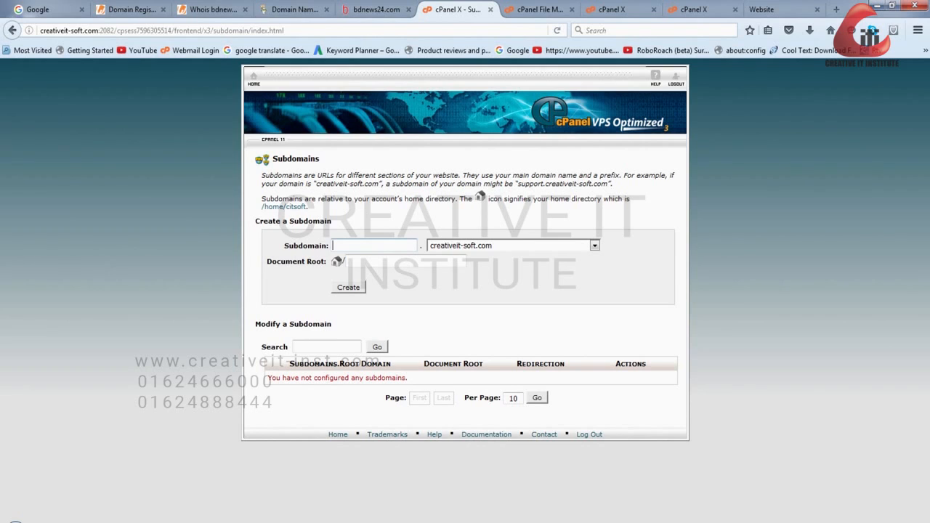
- Create the subdomain beta under creativeit-soft.com and refresh the public_html listing in File Manager
text(beta)
key(Return)
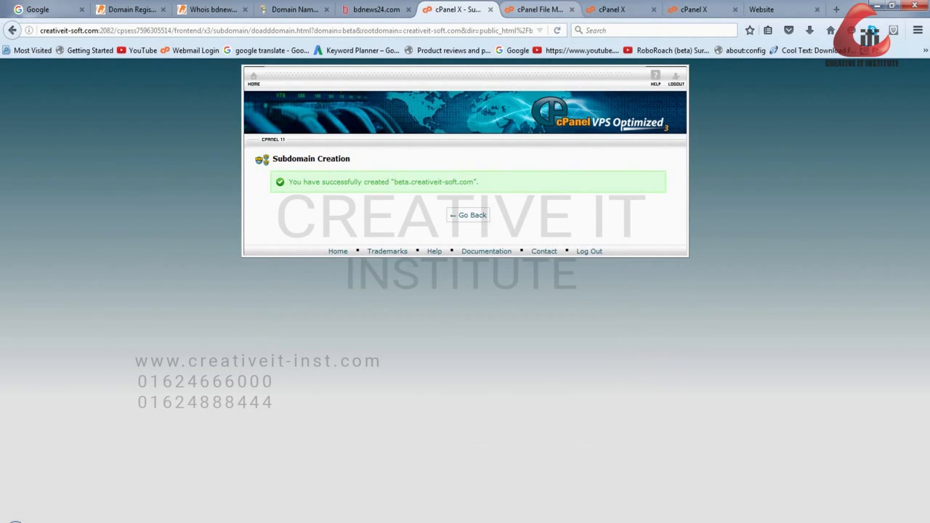
key(ctrl+Tab)
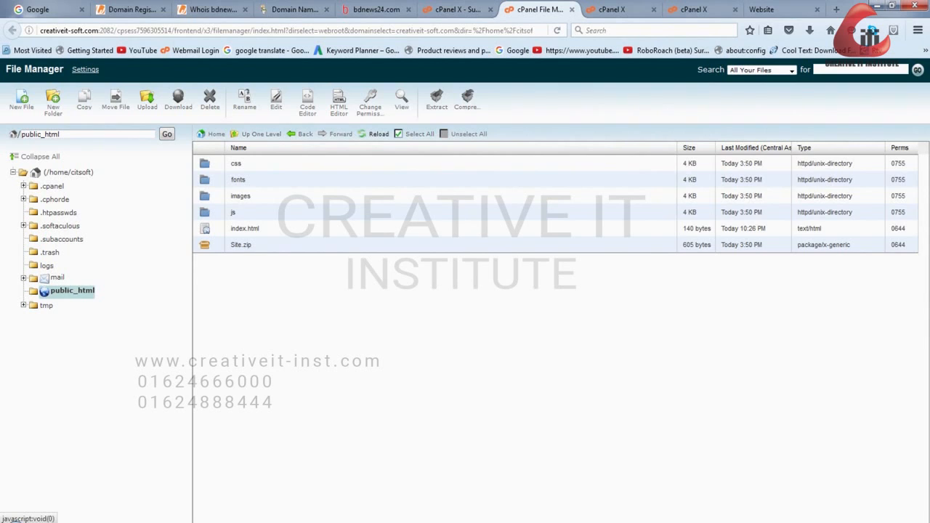
click(378, 134)
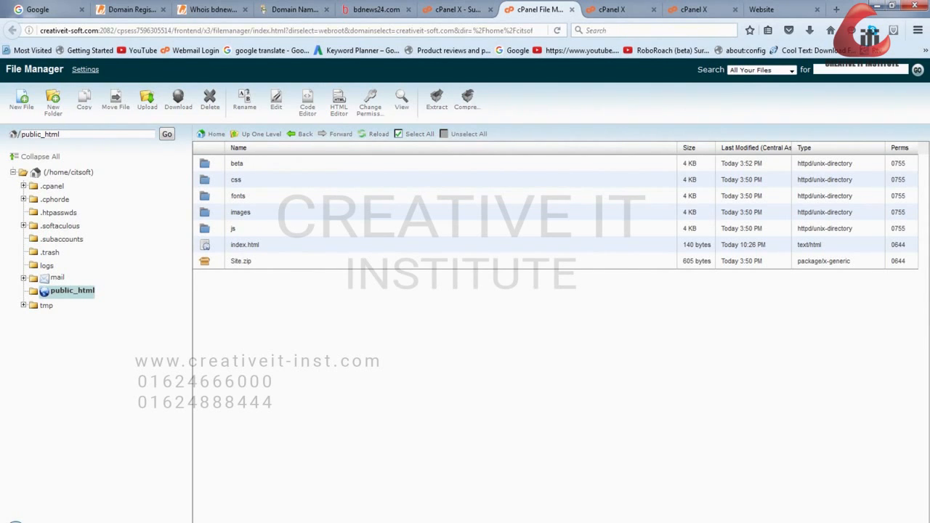
- Visit beta.creativeit-soft.com in the browser tab that shows the published website
click(770, 10)
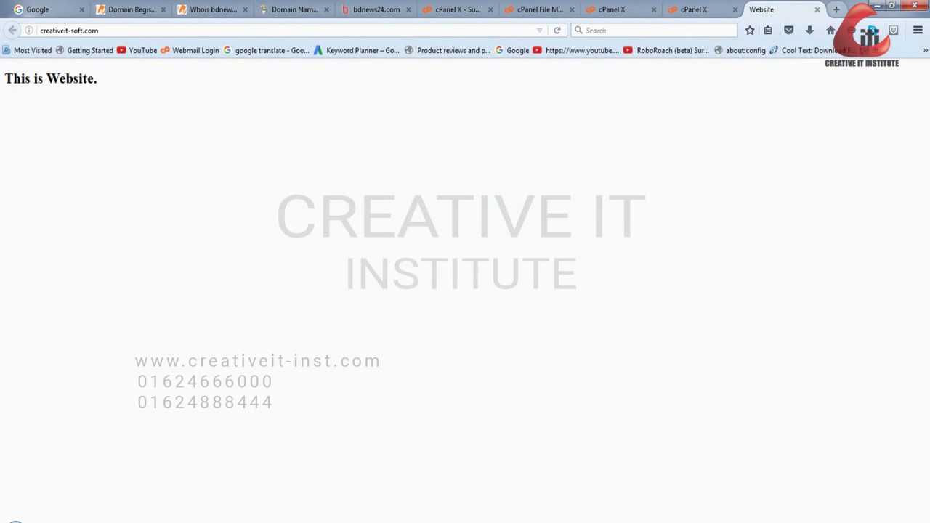
click(109, 30)
click(109, 30)
drag(106, 30, 30, 31)
key(BackSpace)
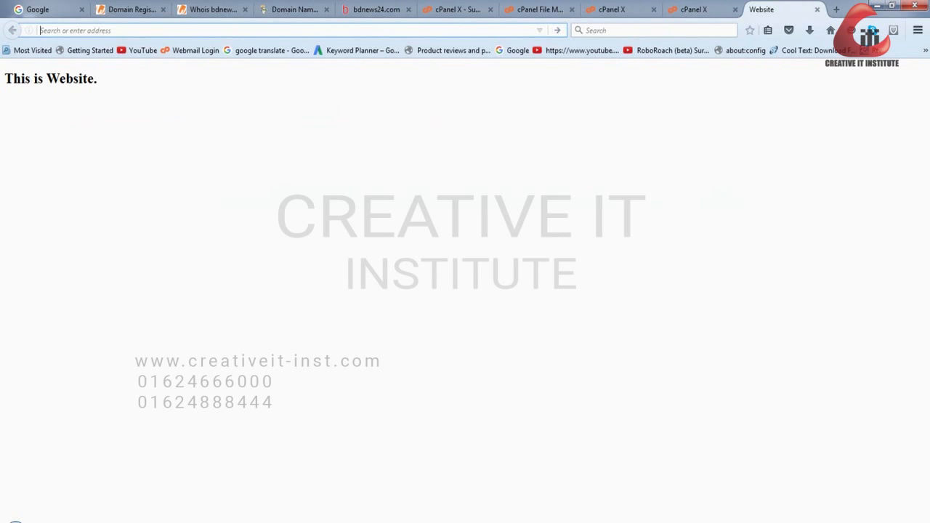
text(beta)
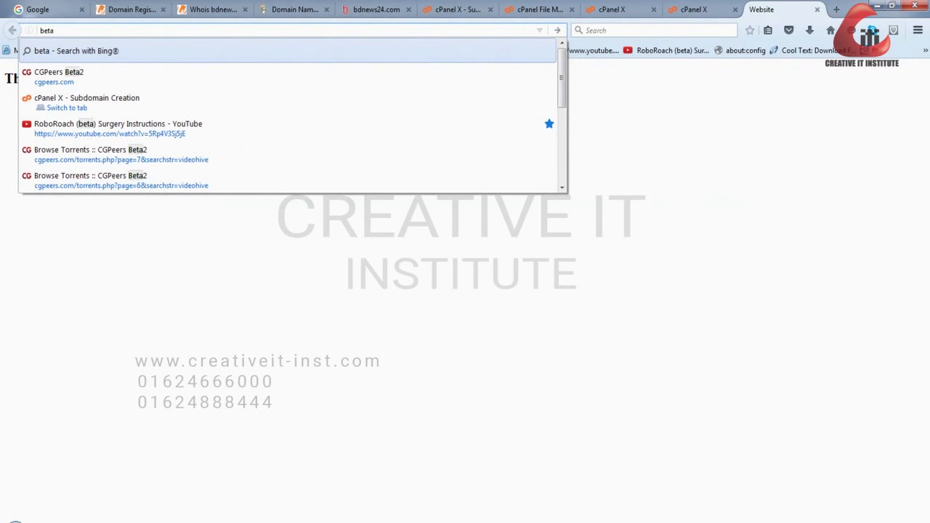
text(.crea)
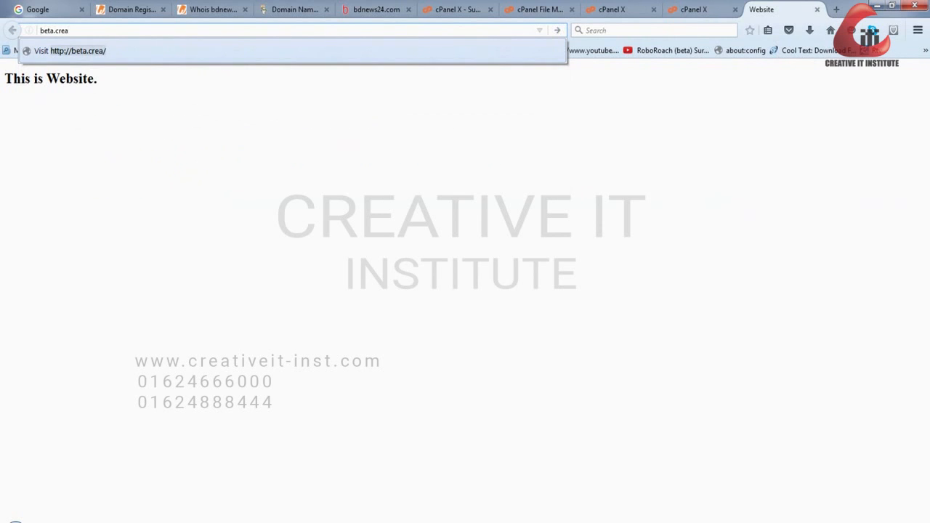
text(tiveit-soft.com)
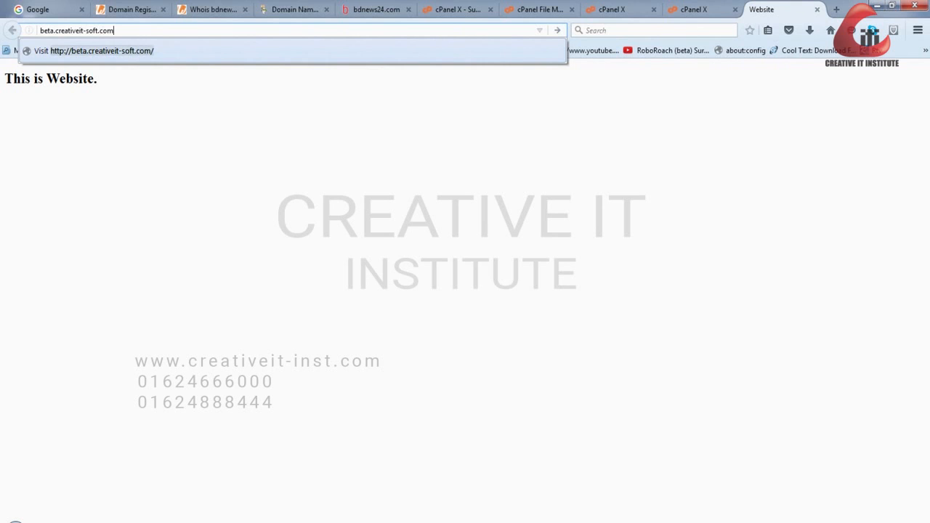
key(Return)
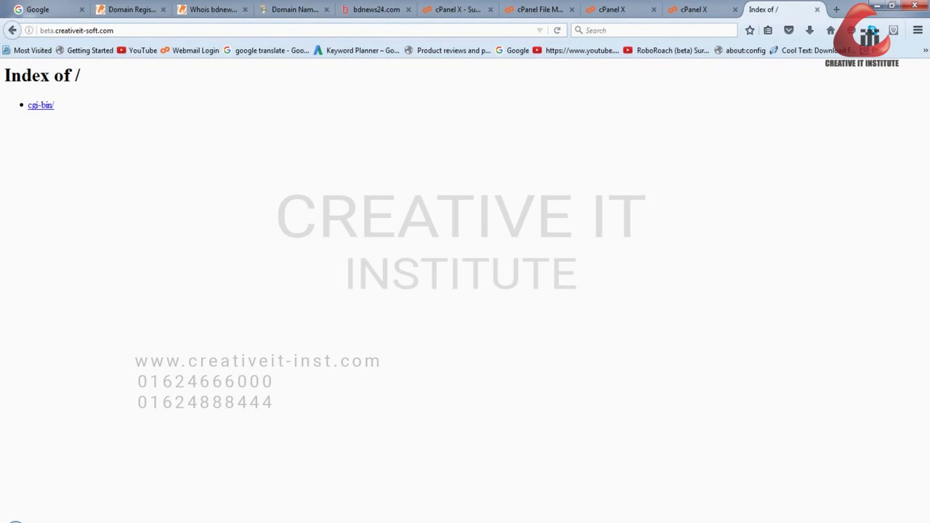
- Examine the subdomain's index listing and open the matching beta folder in File Manager
drag(87, 120, 4, 75)
click(131, 145)
drag(87, 120, 4, 74)
click(130, 145)
click(614, 10)
click(539, 9)
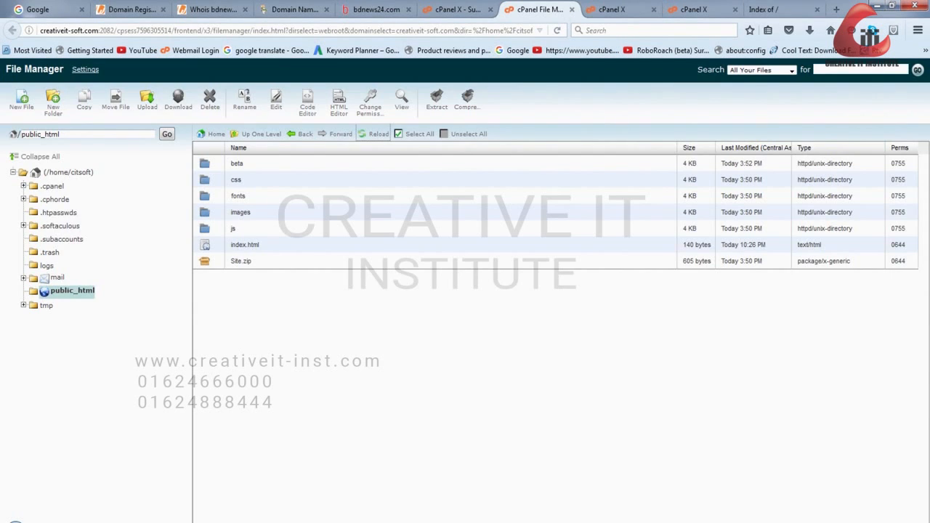
double_click(237, 164)
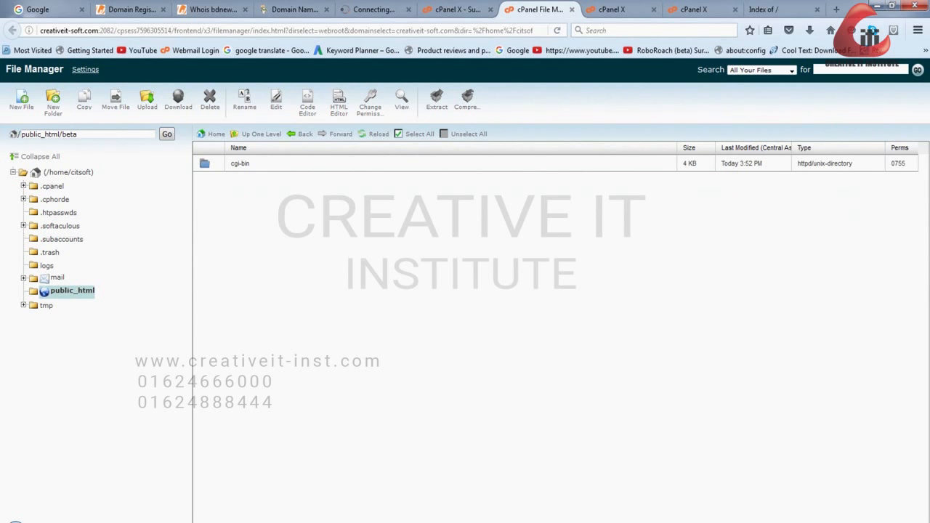
- Return to the cPanel home page and open the MySQL Databases page from the Databases section
click(458, 9)
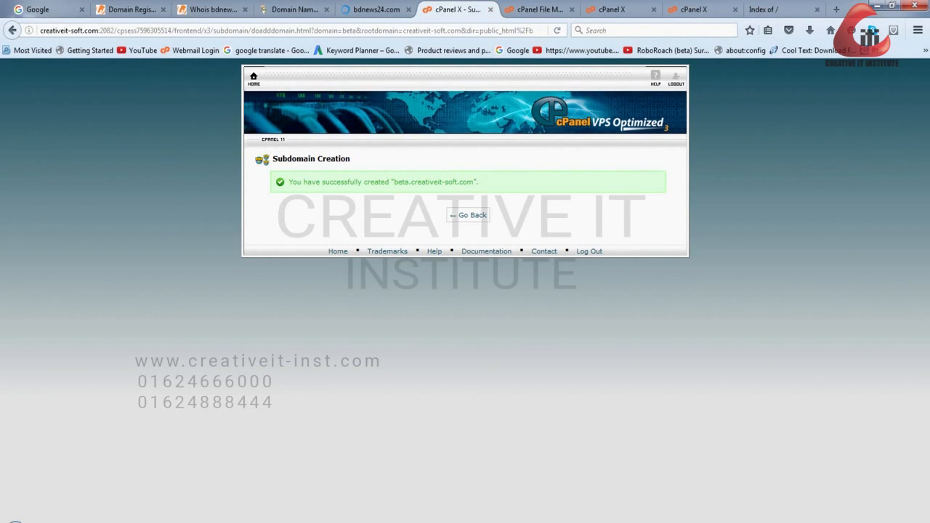
click(254, 76)
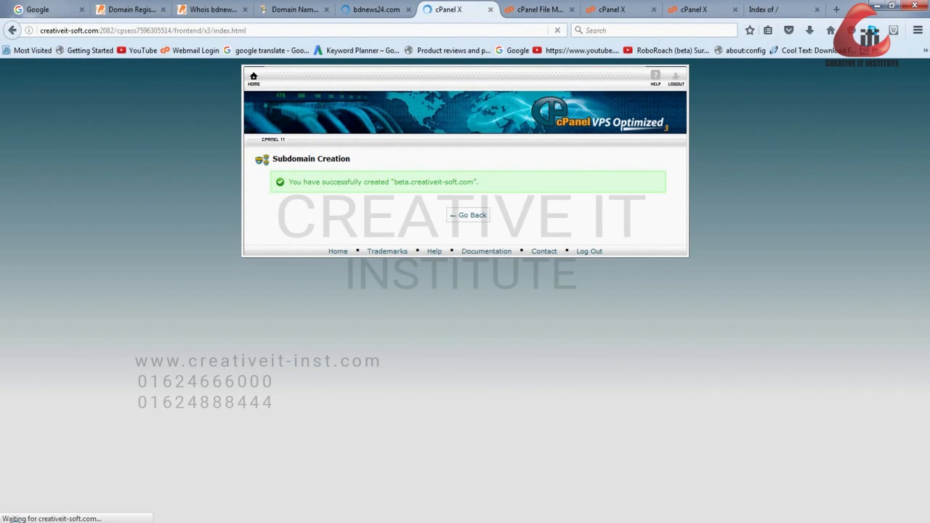
scroll(452, 193, down, 5)
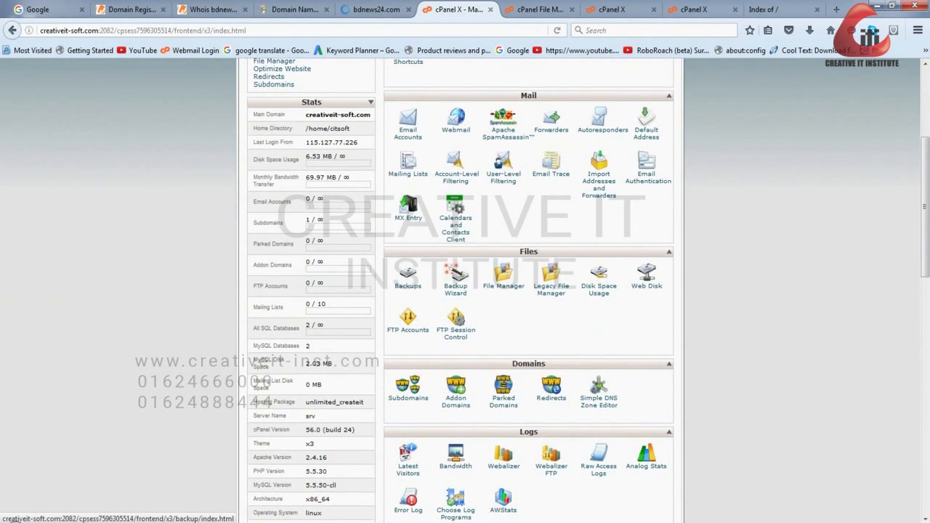
scroll(408, 276, down, 12)
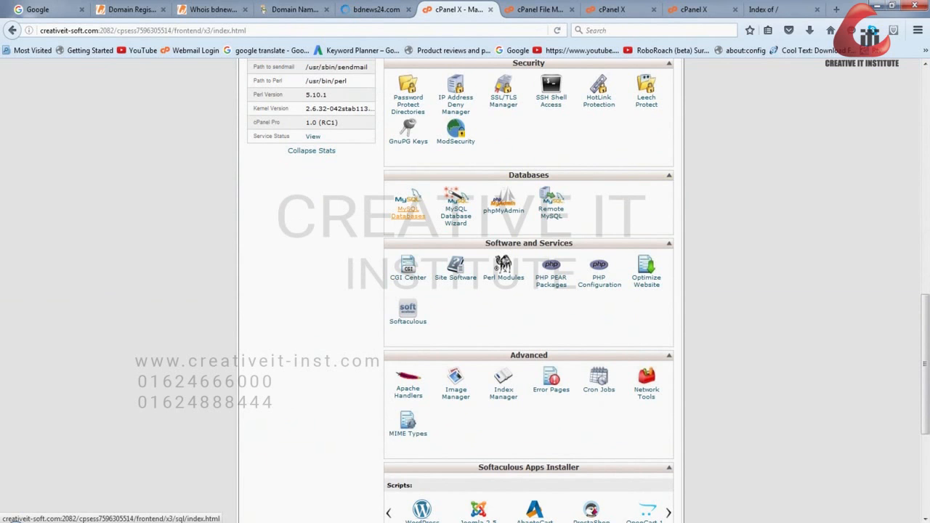
click(408, 211)
scroll(465, 291, down, 4)
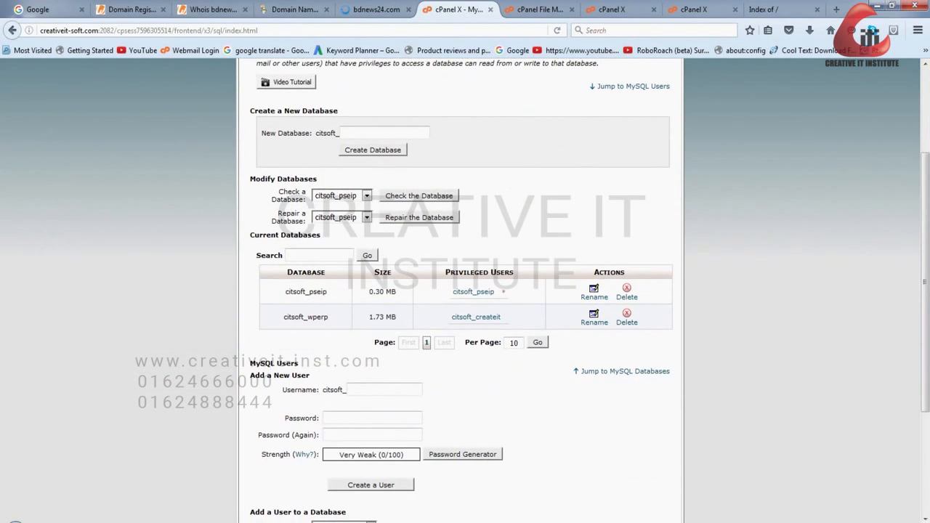
- Create a MySQL database with the name suffix db and return to the MySQL Databases page
click(384, 133)
text(db)
key(Return)
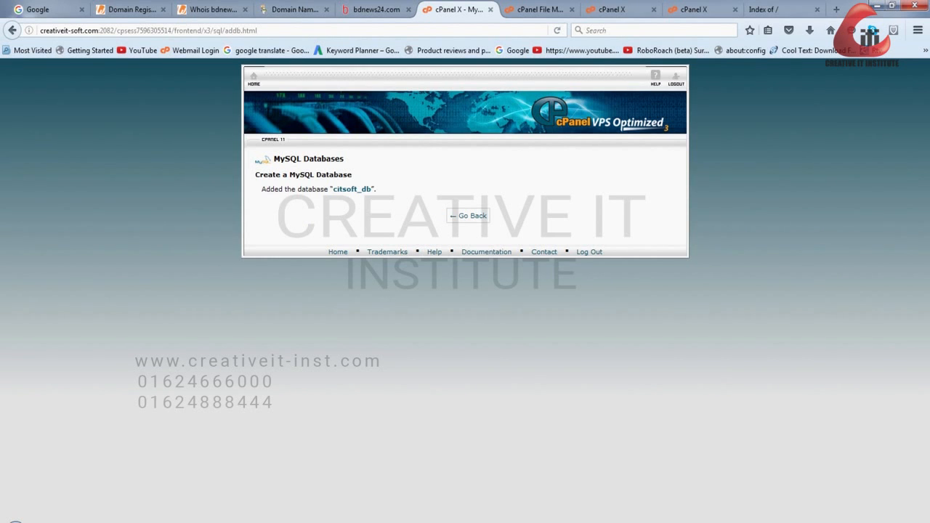
mouse_move(332, 189)
mouse_down()
mouse_move(366, 189)
mouse_move(333, 189)
mouse_up()
click(357, 189)
drag(357, 189, 333, 189)
click(468, 216)
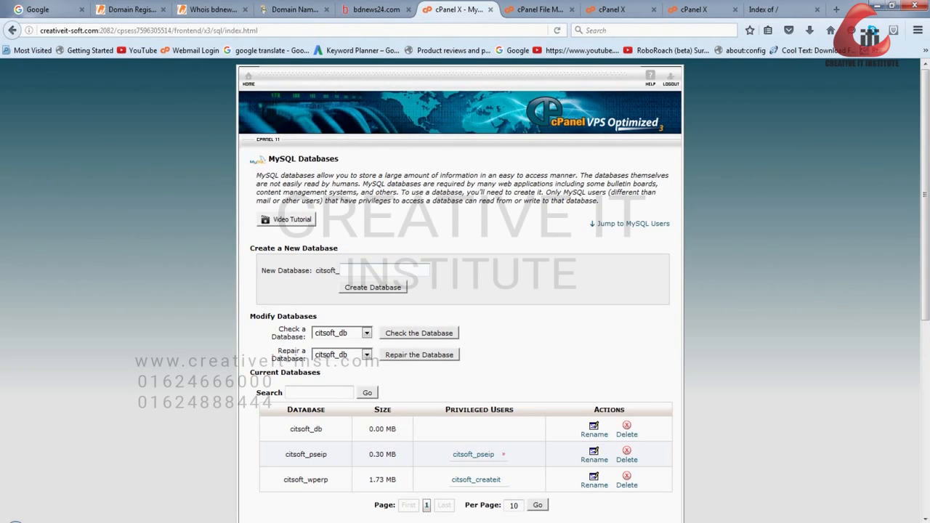
- Enter user as the username suffix for a new MySQL user
scroll(465, 291, down, 3)
drag(251, 179, 317, 178)
scroll(465, 290, down, 3)
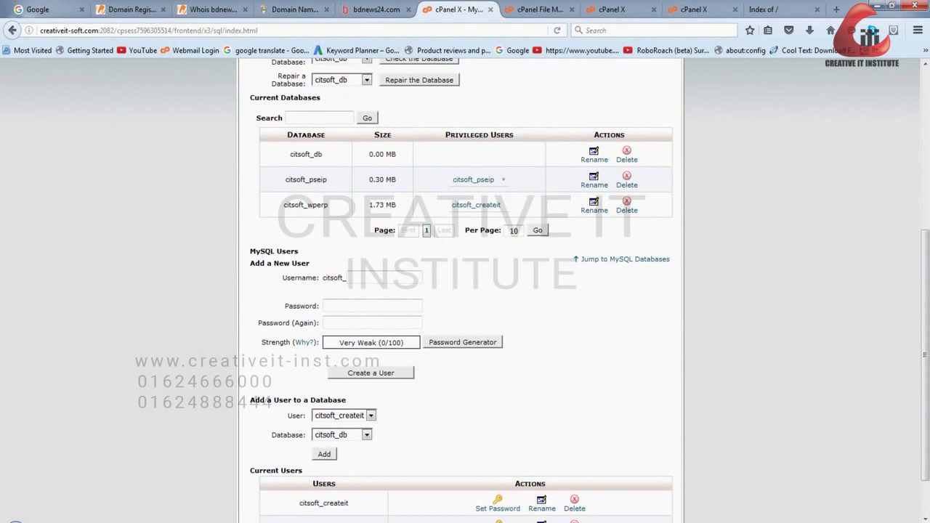
scroll(465, 291, down, 1)
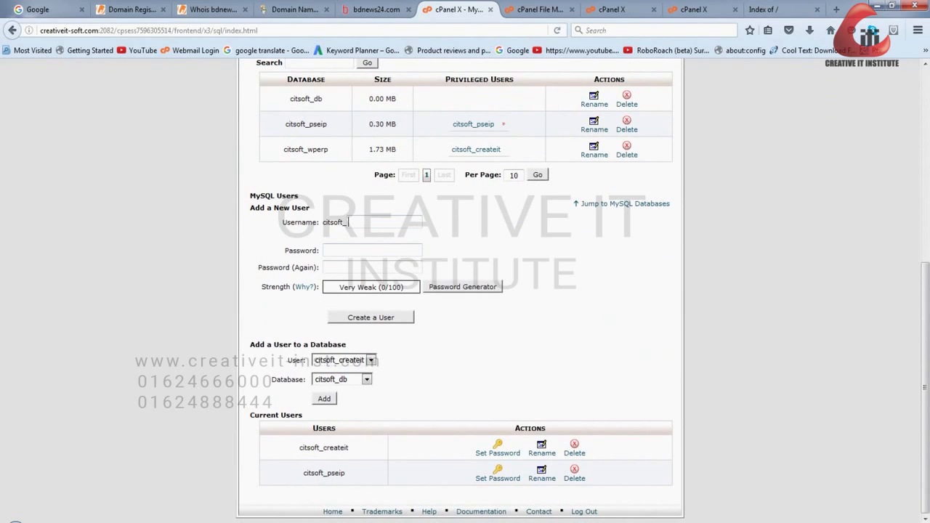
text(user)
- Try a short self-chosen password for the new MySQL user and clear the password field
click(363, 250)
text(•••••)
key(ctrl+a)
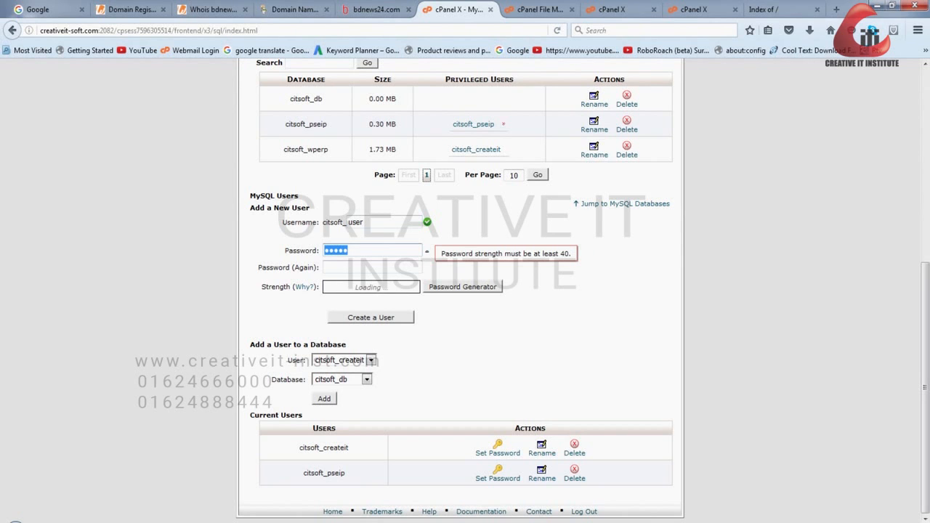
key(BackSpace)
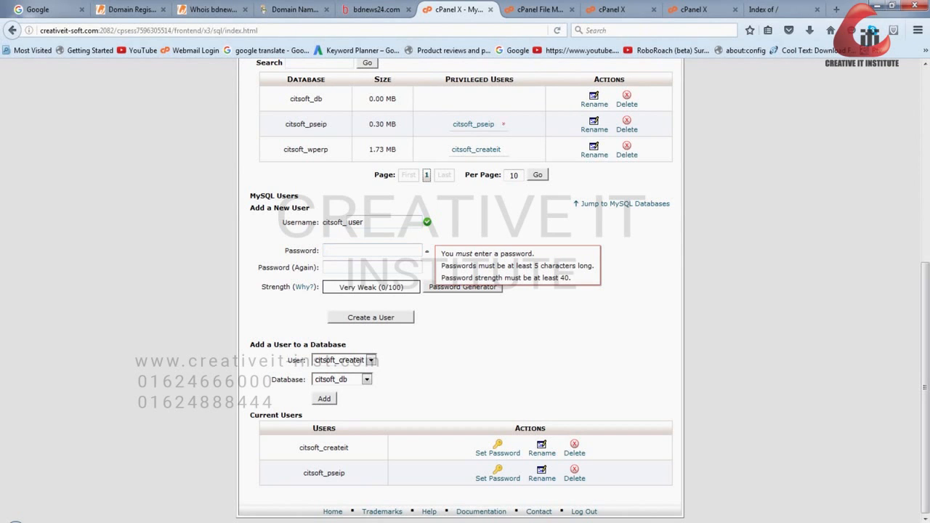
- Create the MySQL user citsoft_user with a password from the Password Generator and go back to the MySQL Databases page
click(462, 286)
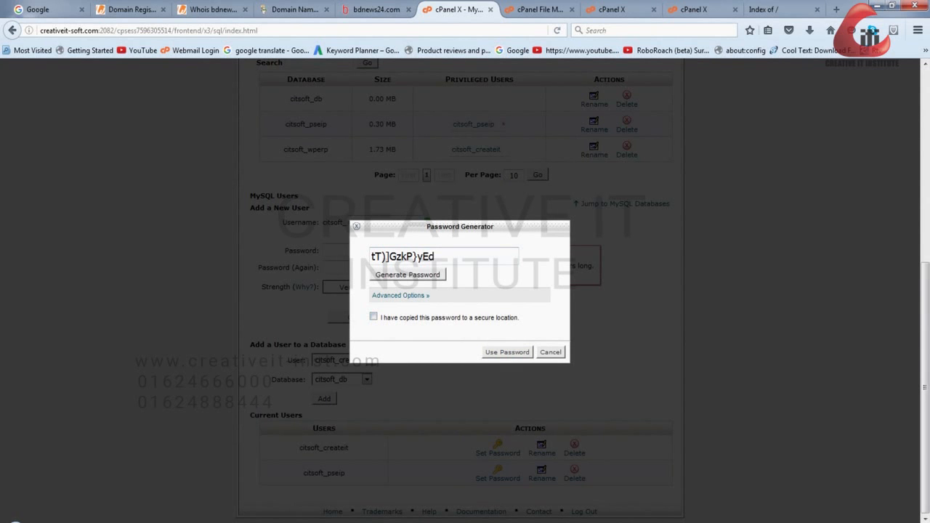
click(374, 317)
click(507, 352)
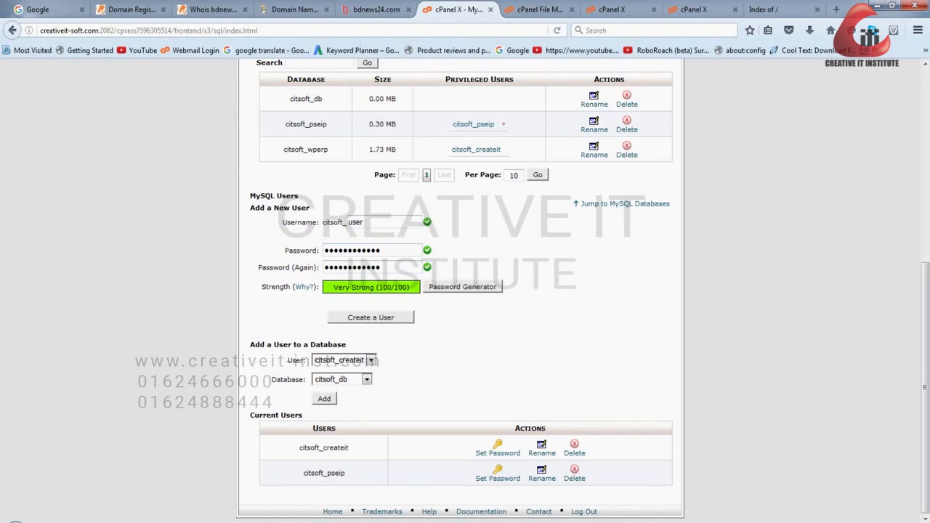
click(370, 317)
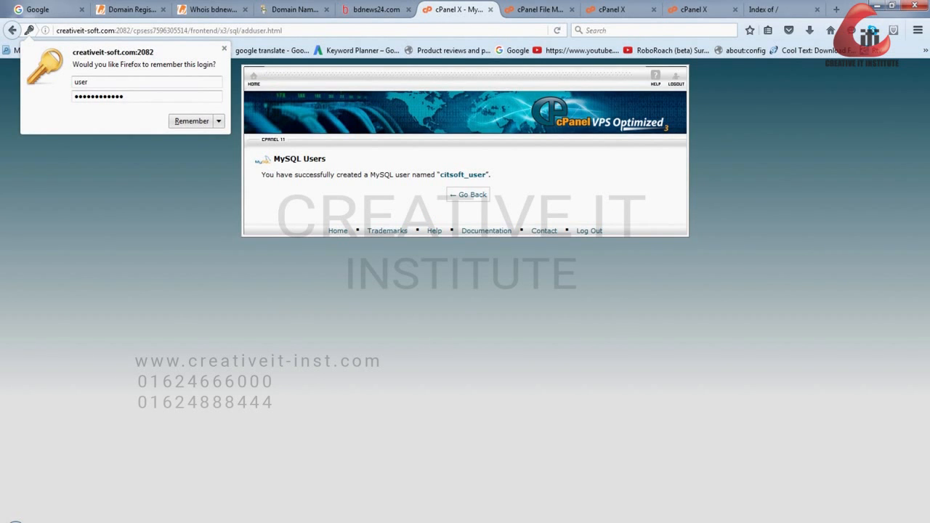
click(467, 194)
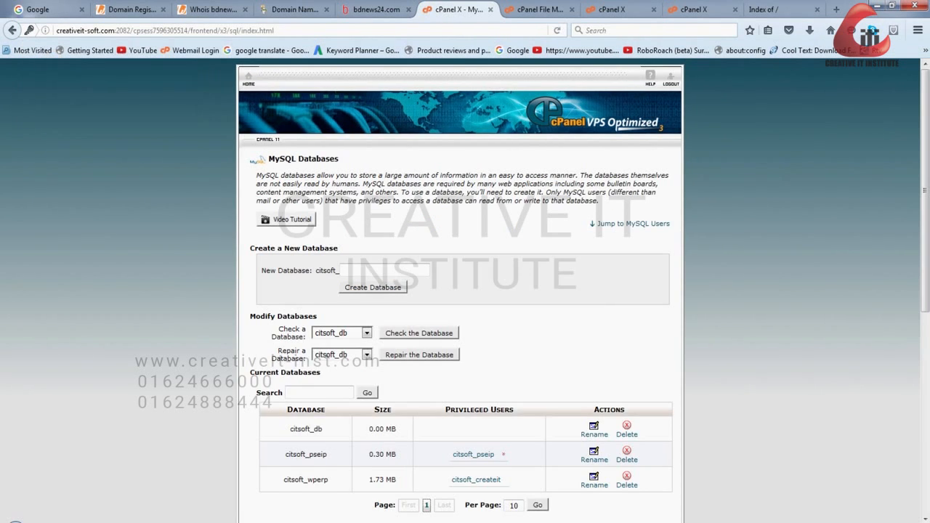
- Add the user citsoft_user to the database citsoft_db
scroll(465, 290, down, 8)
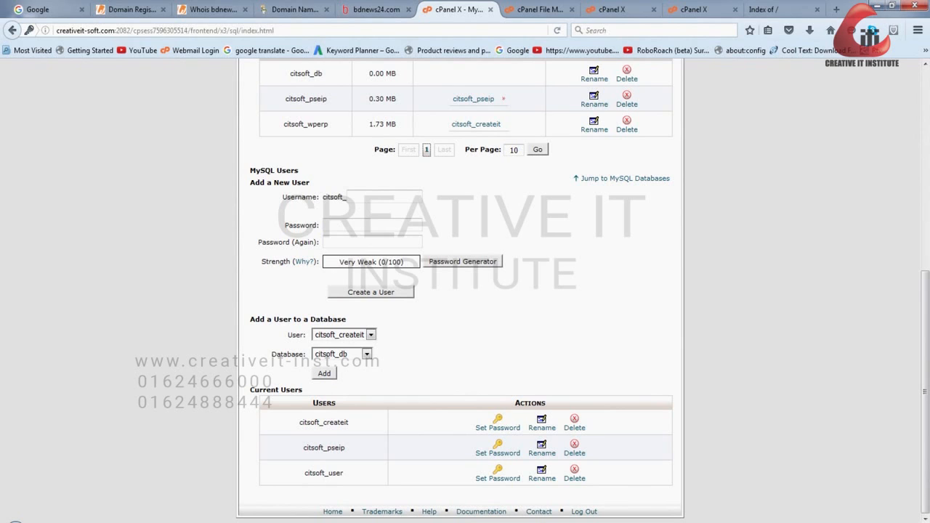
click(372, 334)
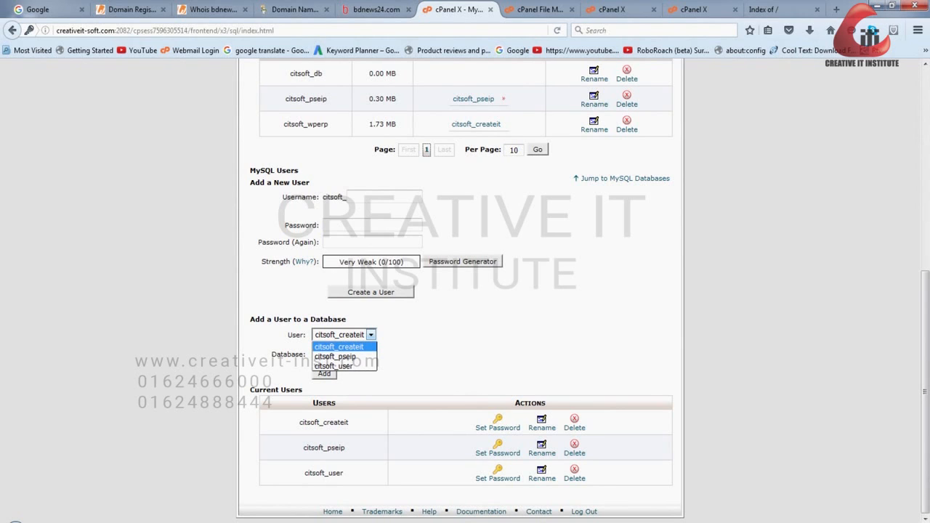
click(333, 366)
click(367, 354)
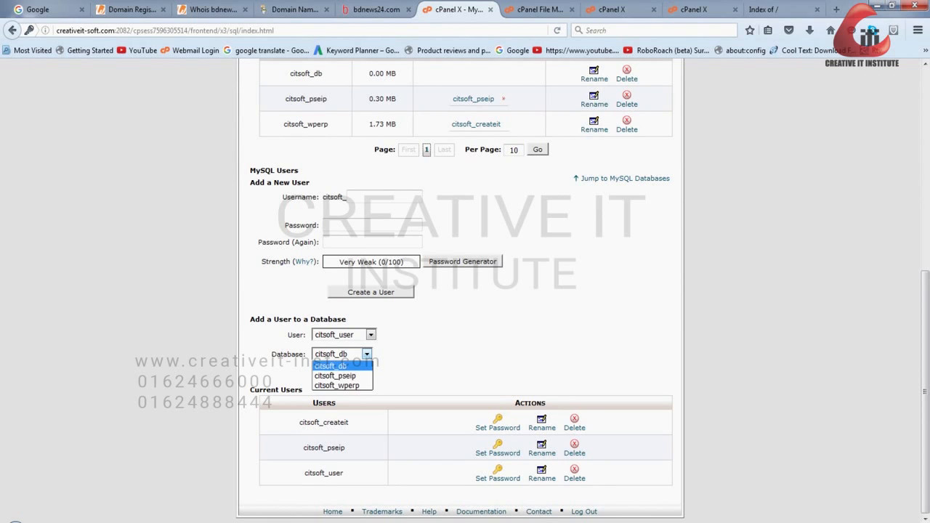
click(367, 354)
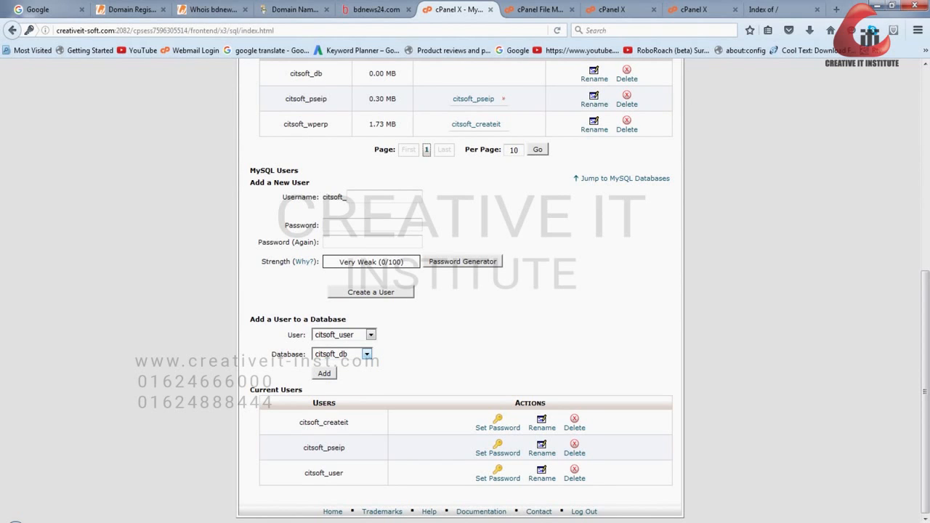
click(324, 373)
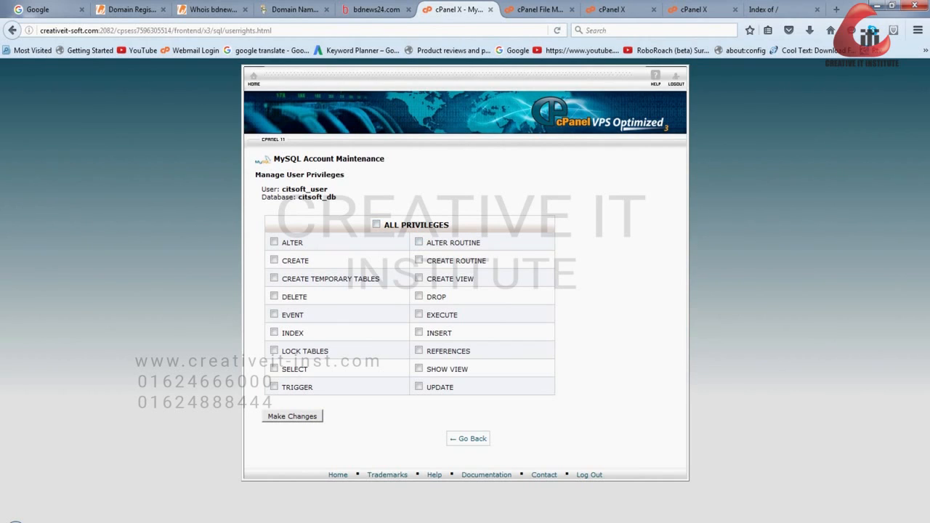
- Grant citsoft_user all privileges on citsoft_db and save the changes
click(376, 225)
drag(454, 387, 383, 225)
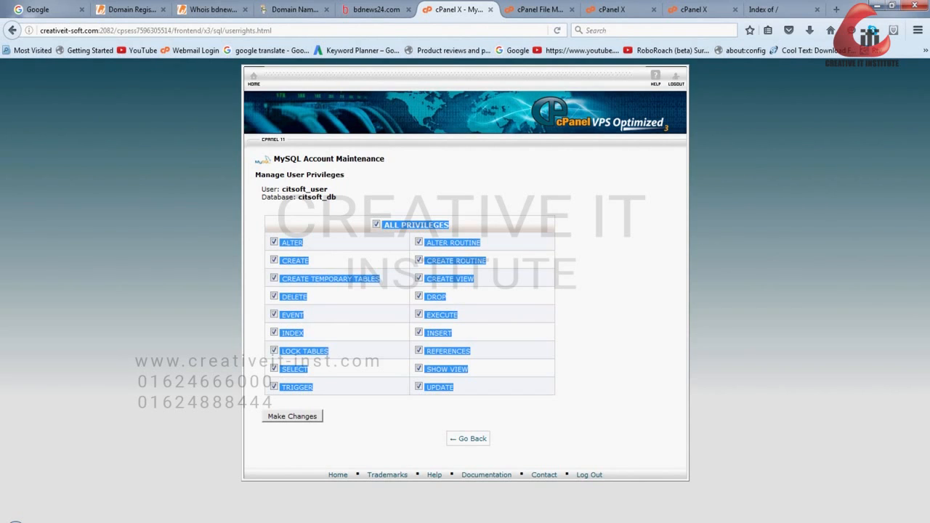
click(378, 225)
click(292, 416)
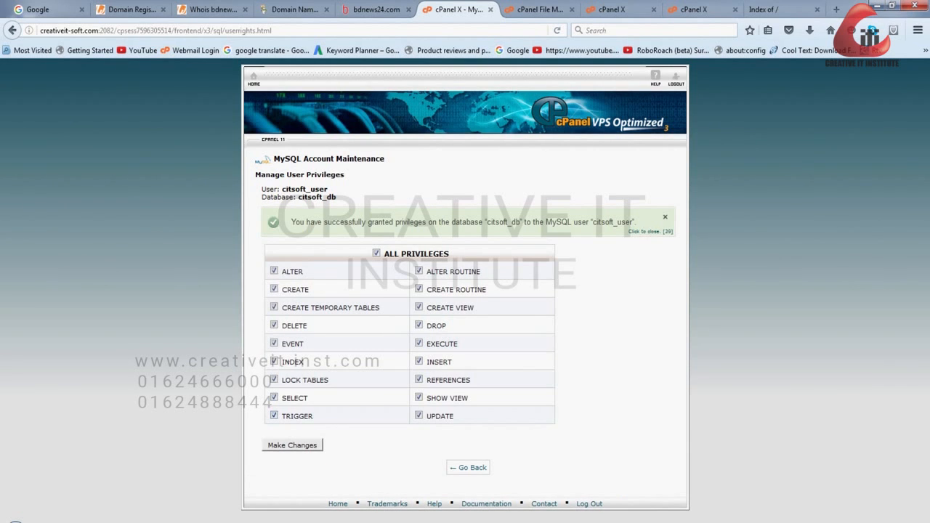
- Open phpMyAdmin from the Databases section of the cPanel home page and open the citsoft_db database there
click(253, 76)
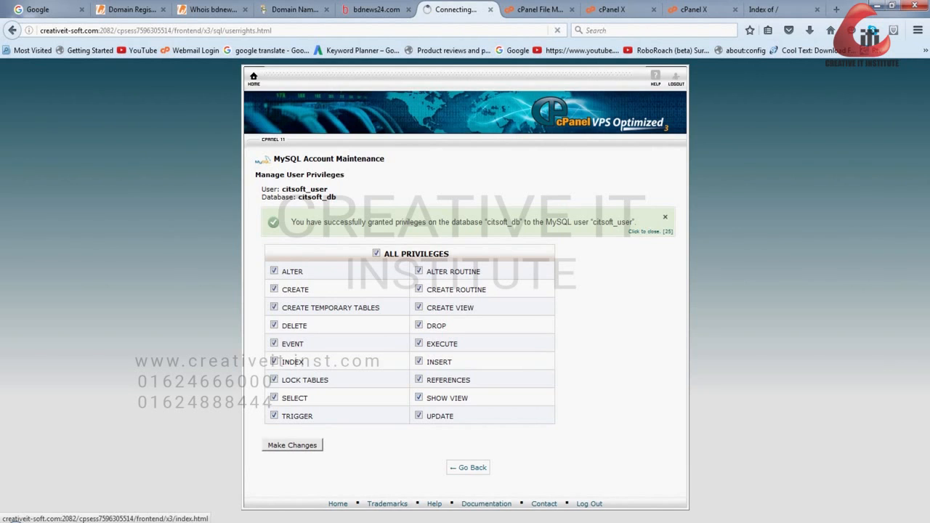
scroll(465, 291, down, 8)
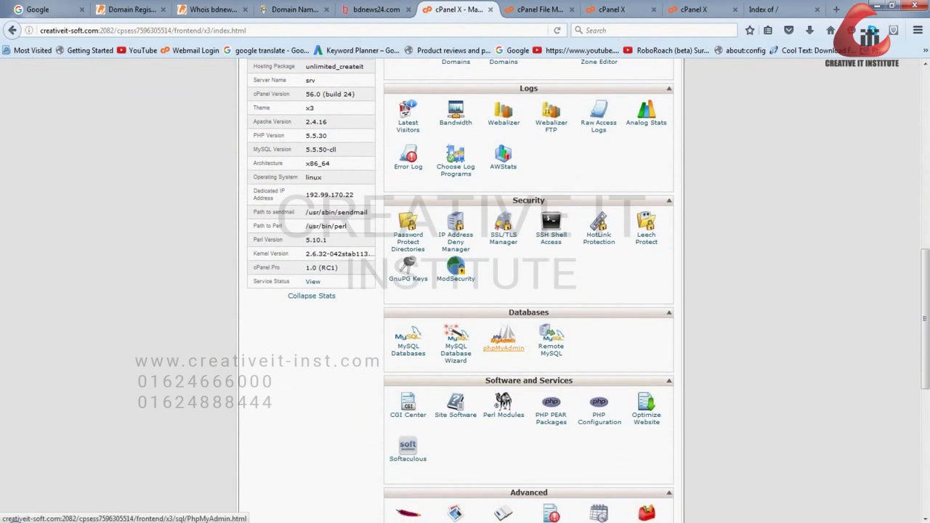
click(503, 342)
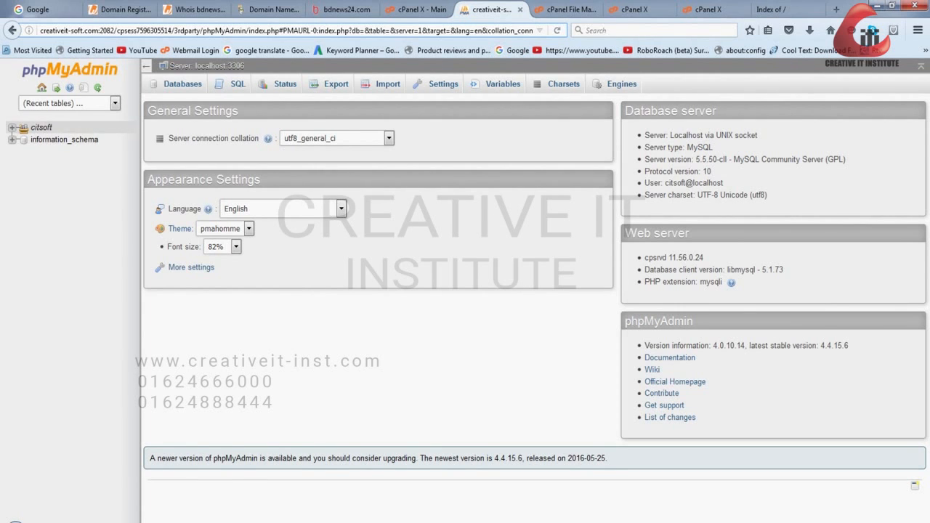
click(23, 140)
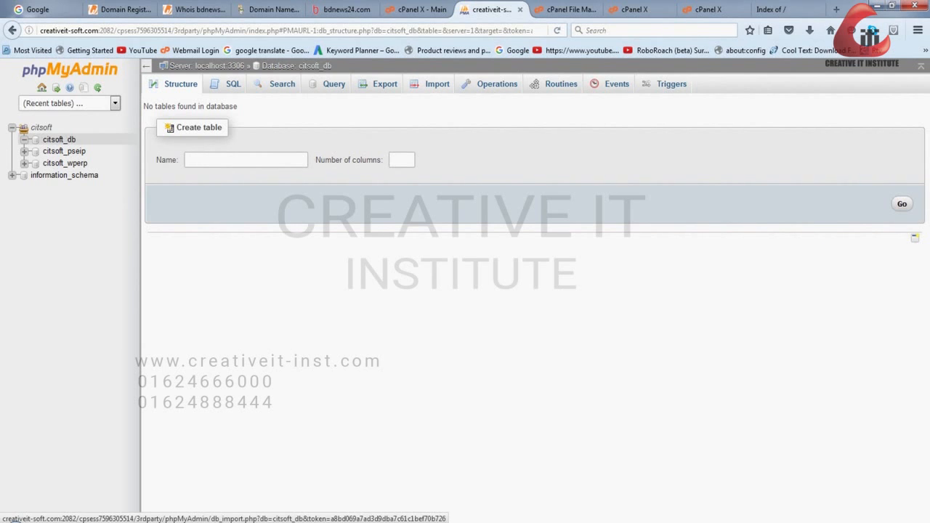
- Open the import page for the citsoft_db database and check the accepted file formats for the file to import
click(437, 83)
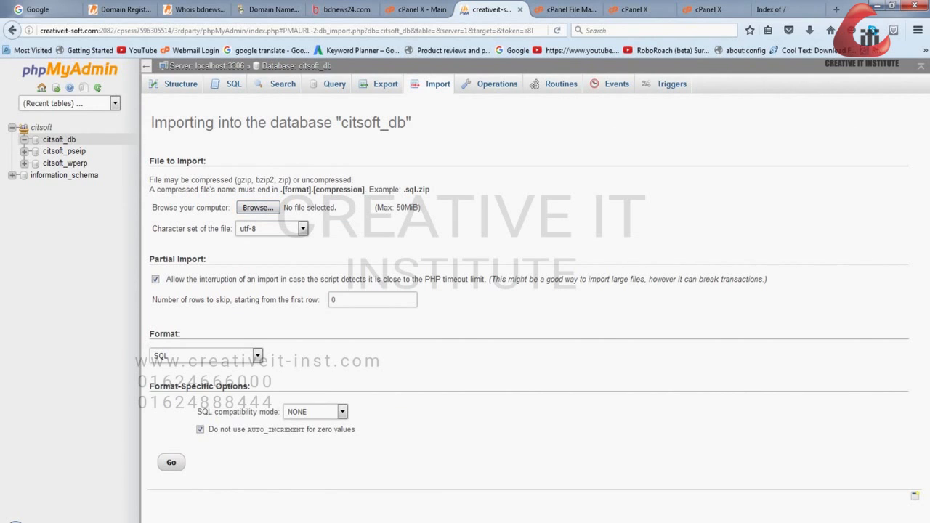
double_click(412, 190)
click(417, 190)
double_click(411, 189)
- Open creativeit-inst.com in a new browser tab and look through its home page
click(836, 9)
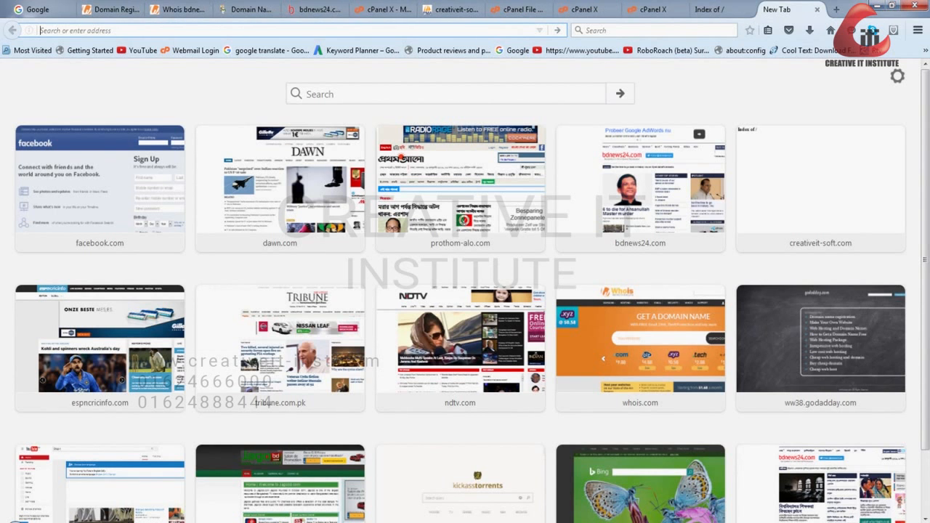
text(crea)
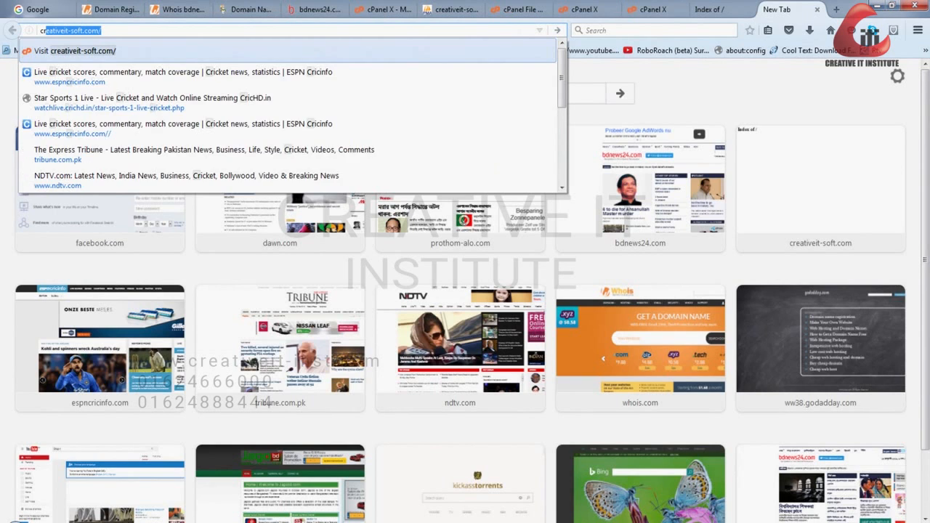
text(tiveit-inst.com)
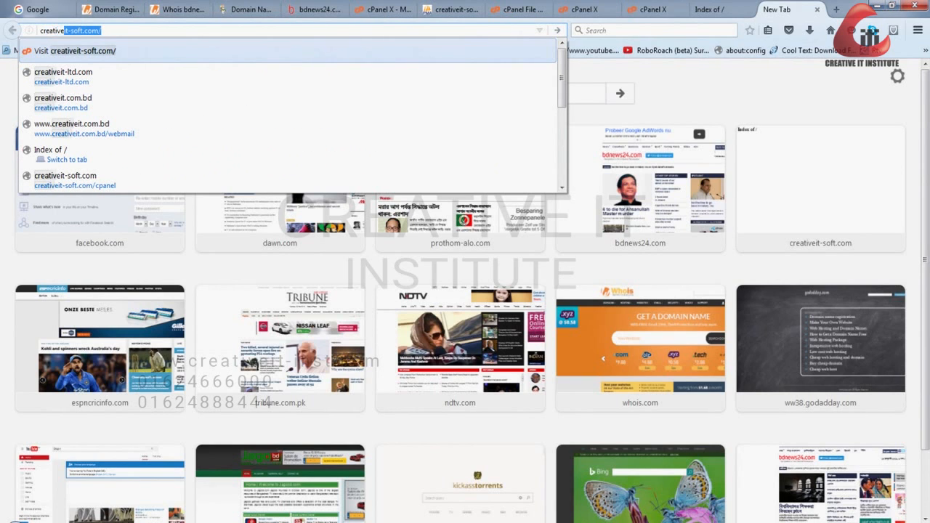
key(Return)
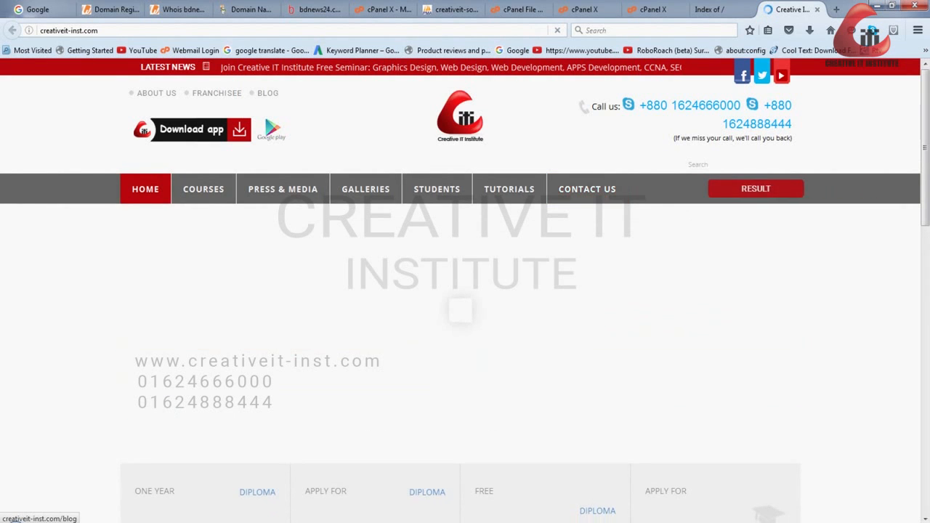
right_click(814, 97)
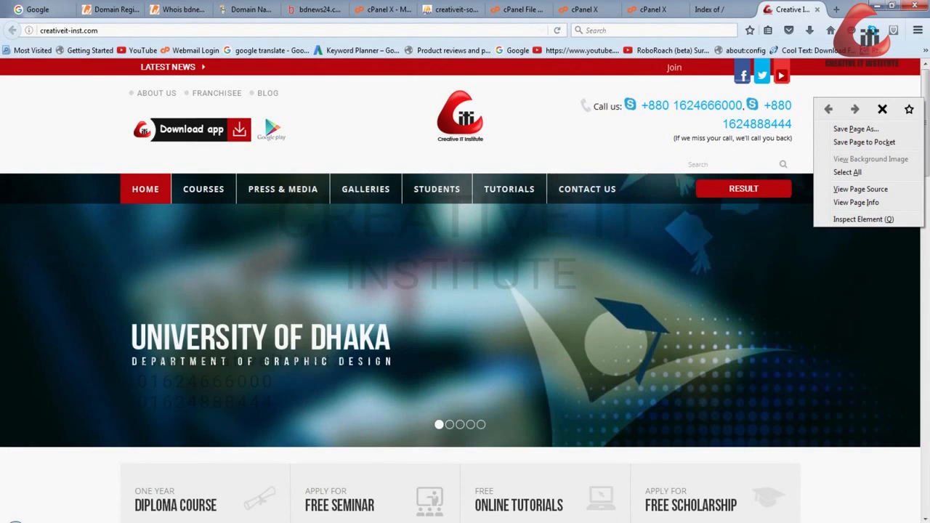
scroll(545, 195, down, 4)
scroll(464, 291, down, 3)
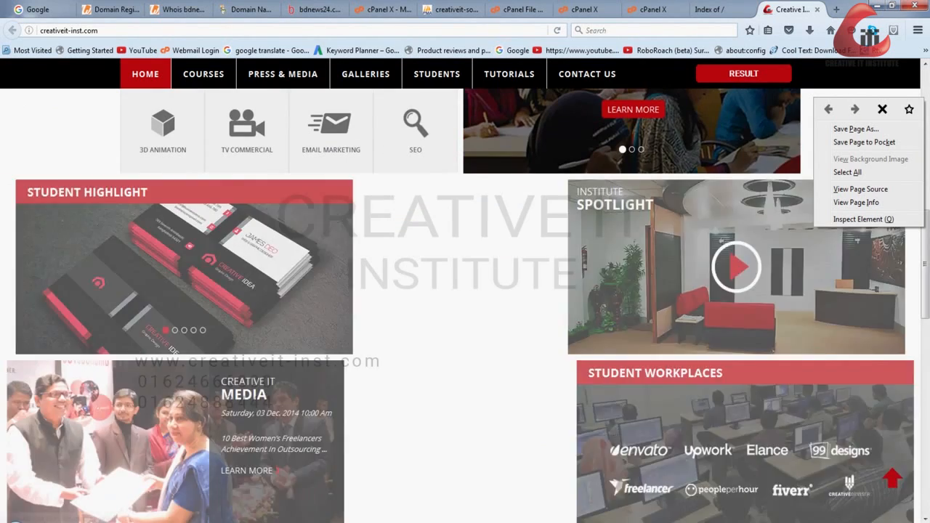
scroll(465, 290, up, 6)
scroll(465, 291, up, 2)
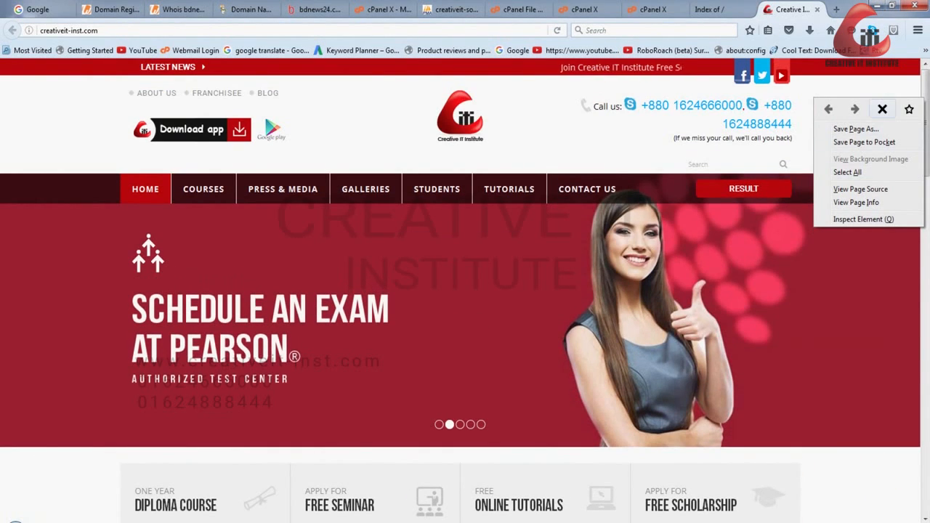
click(508, 218)
- Open the Contact Us page of the website and examine the fields of its message form
click(587, 189)
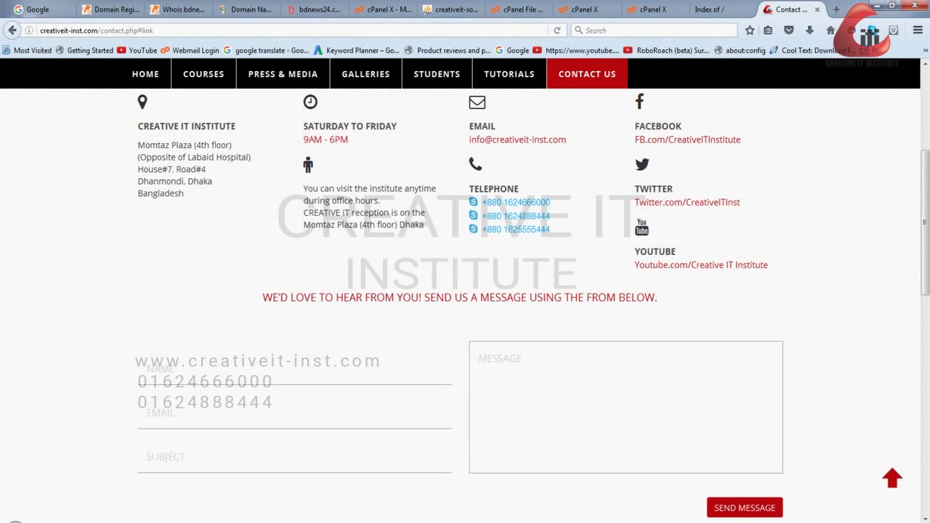
click(295, 369)
click(625, 406)
click(835, 407)
click(294, 412)
scroll(625, 305, down, 4)
click(626, 146)
click(294, 181)
scroll(465, 305, up, 3)
click(295, 345)
- Return to the website's home page by removing contact.php#link from the address
drag(155, 31, 101, 30)
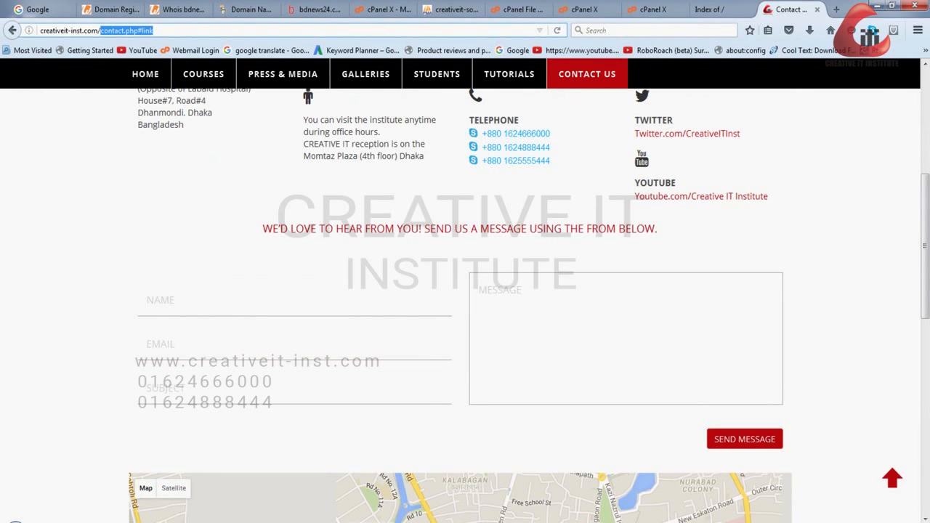
scroll(465, 290, up, 5)
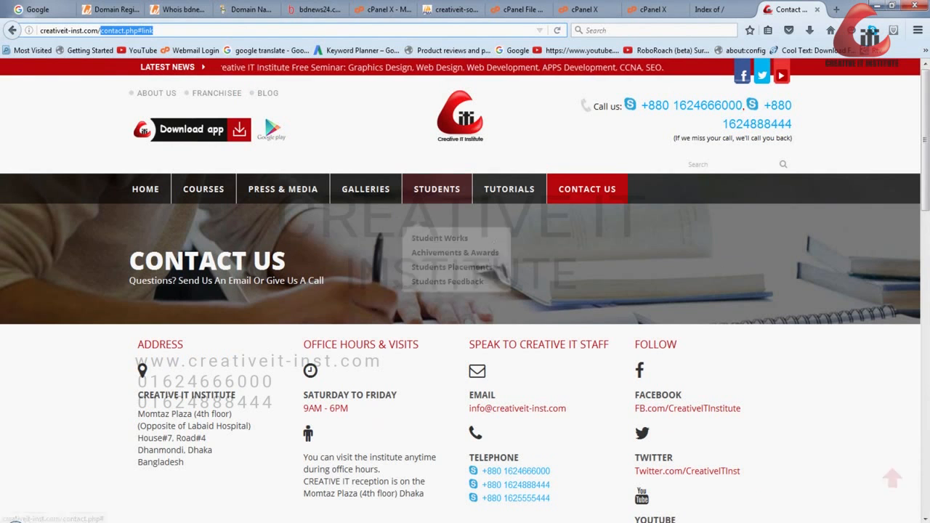
key(BackSpace)
key(Return)
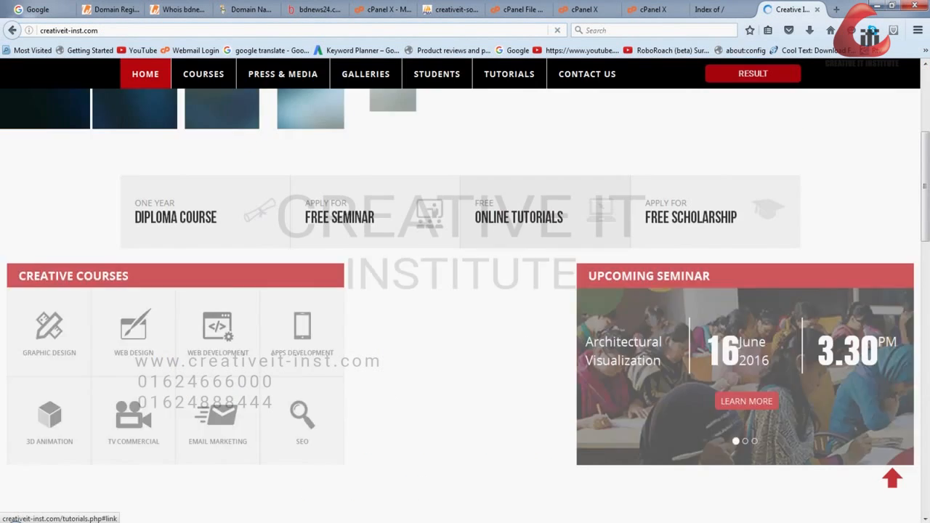
- Open the details of the Upcoming Seminar section on the home page and look through the list of seminars
scroll(465, 291, down, 4)
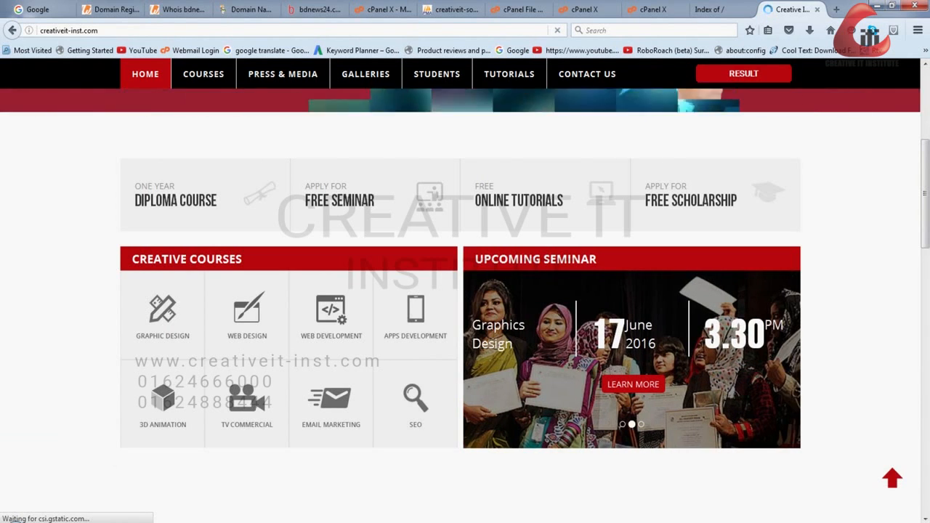
scroll(633, 316, down, 3)
scroll(633, 316, up, 2)
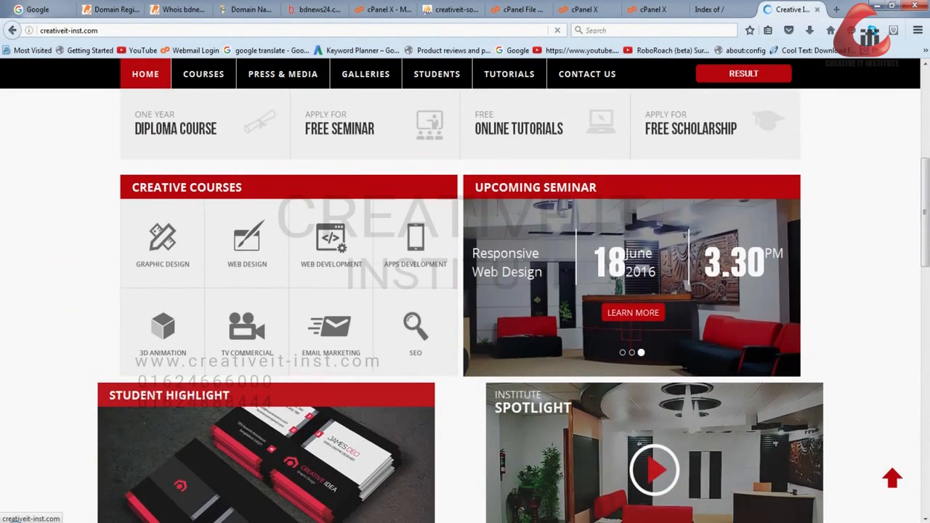
click(633, 315)
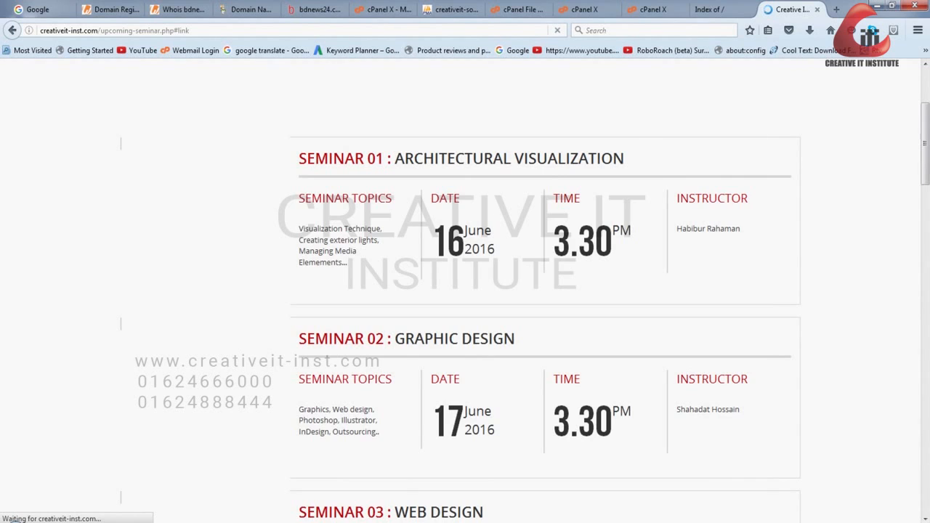
scroll(465, 291, down, 19)
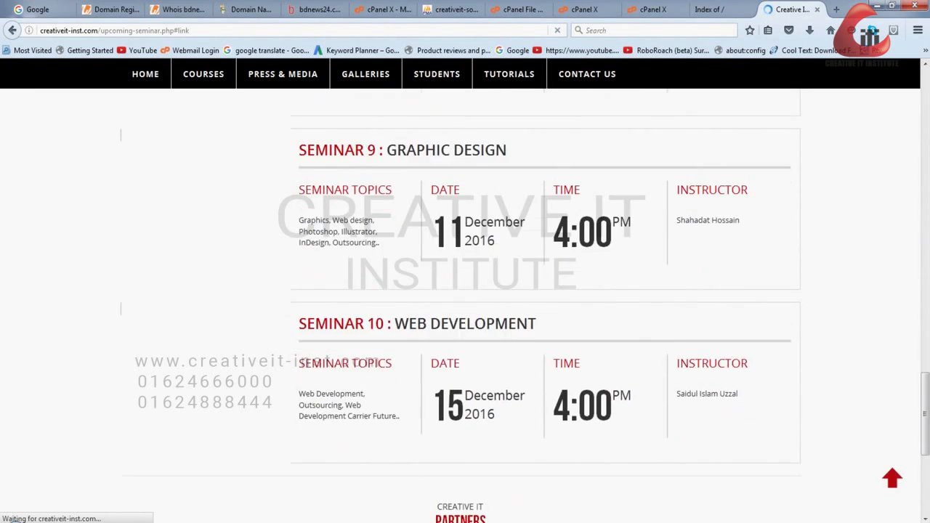
scroll(465, 305, down, 6)
scroll(465, 305, up, 15)
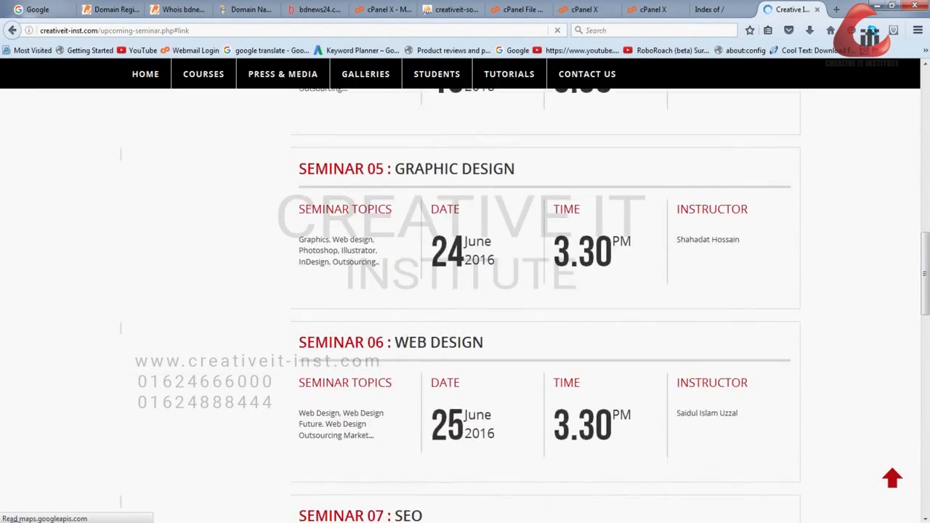
scroll(465, 291, up, 12)
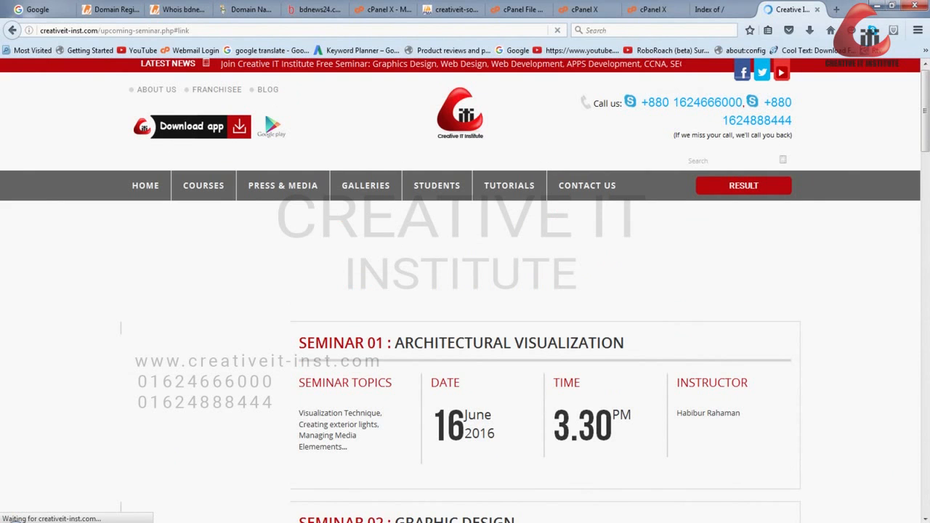
scroll(465, 291, down, 4)
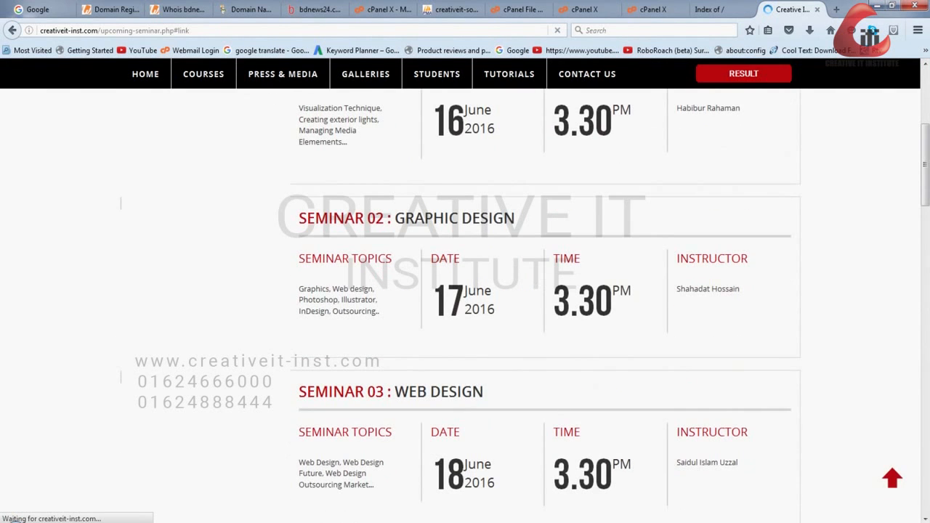
scroll(465, 291, up, 4)
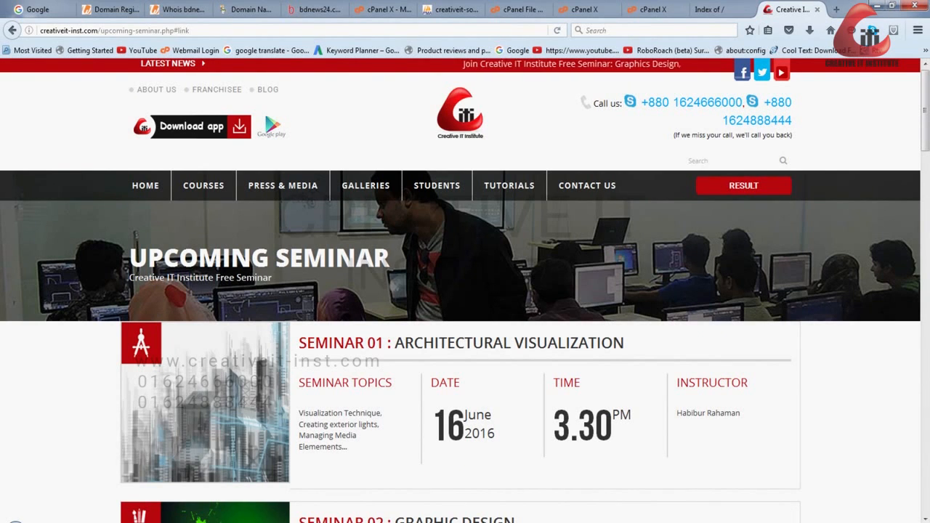
- Replace the page path in the address with admin to open the website's Admin Panel login page
drag(190, 30, 100, 29)
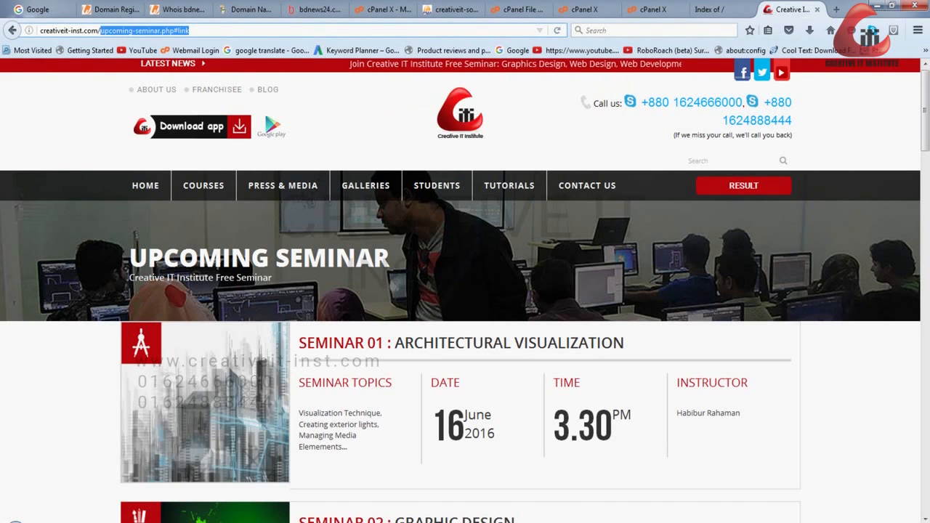
key(BackSpace)
text(admin)
key(Return)
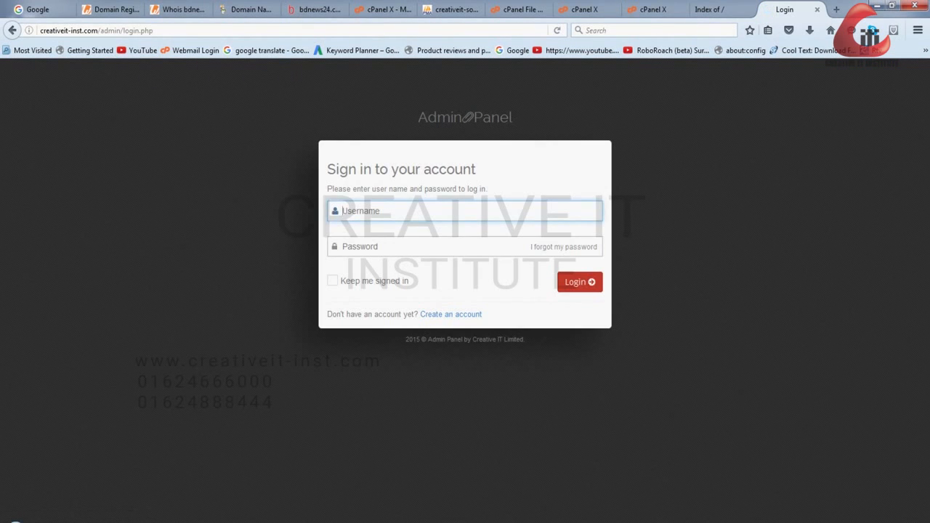
- Sign in to the Admin Panel with the account's username and password
key(Down)
key(Down)
key(Down)
key(Up)
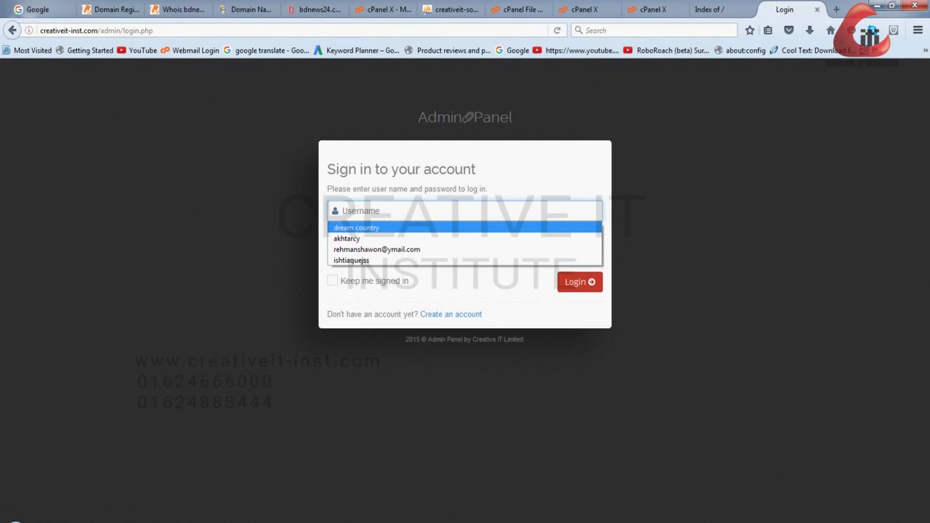
key(Escape)
key(Tab)
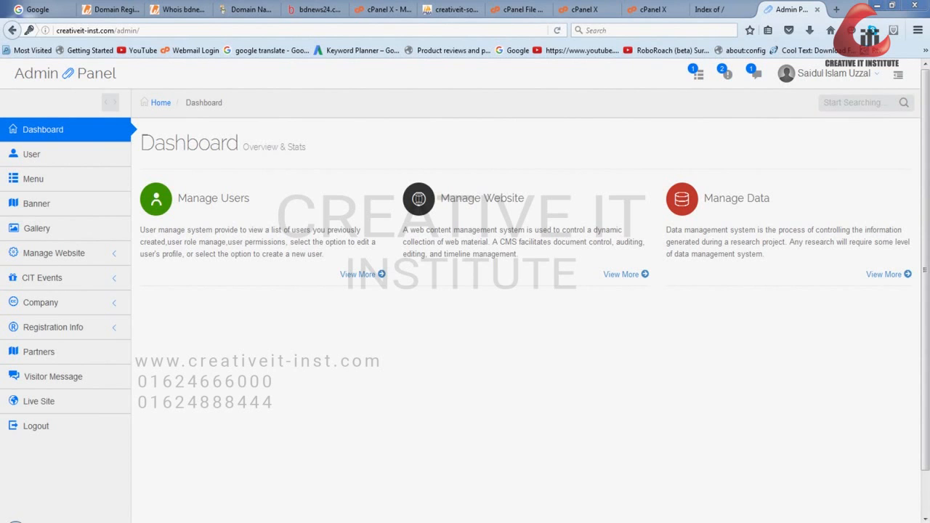
- Open the live site from the Admin Panel, then go back to the dashboard and look over its sections
click(36, 401)
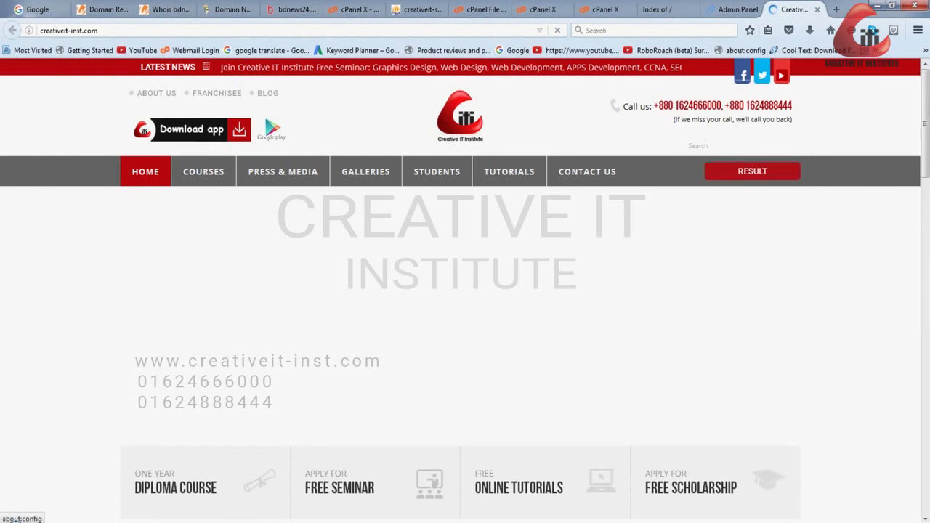
click(736, 9)
scroll(65, 250, down, 2)
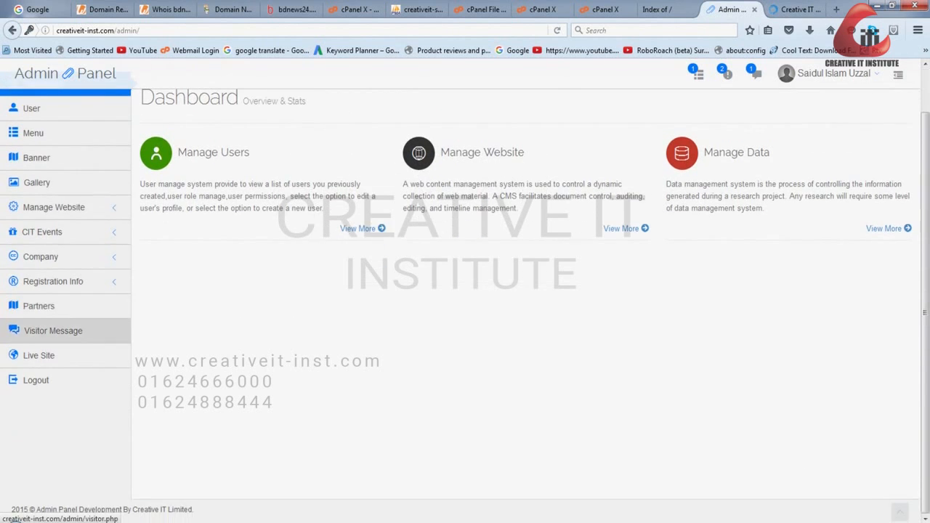
scroll(65, 342, up, 2)
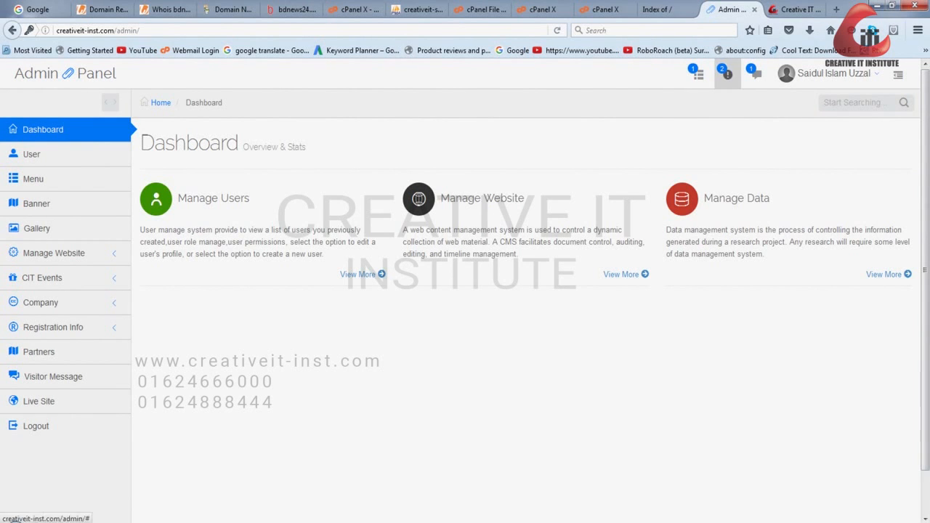
- Open the Contact Us page on the live site and examine the visitor message form
click(797, 9)
click(587, 189)
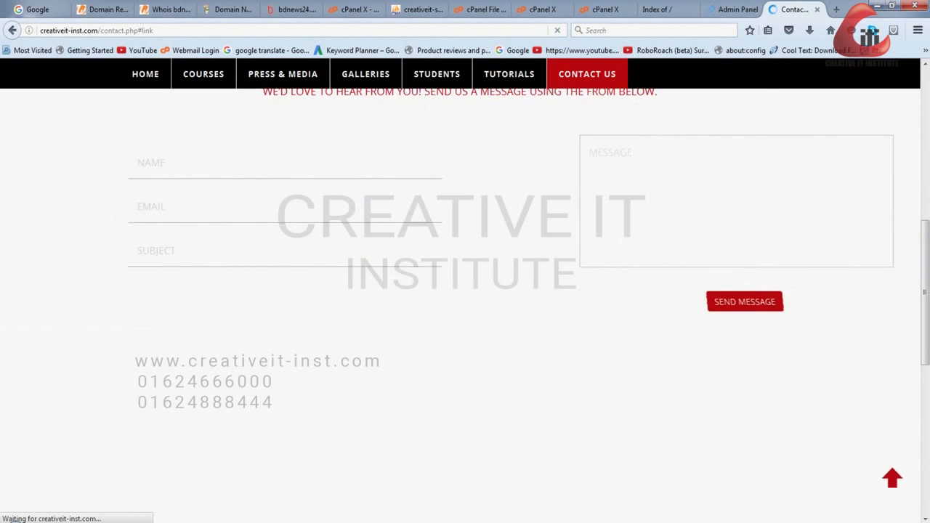
scroll(460, 290, up, 4)
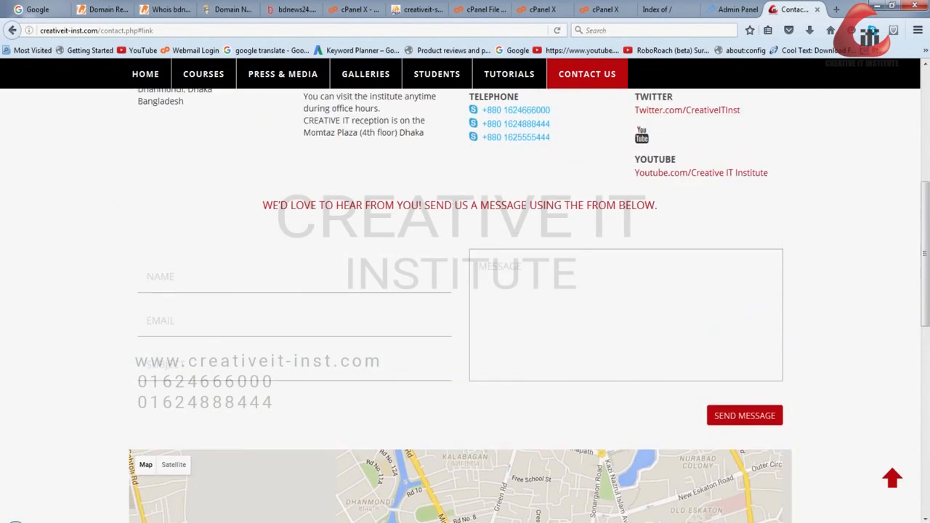
scroll(465, 305, down, 5)
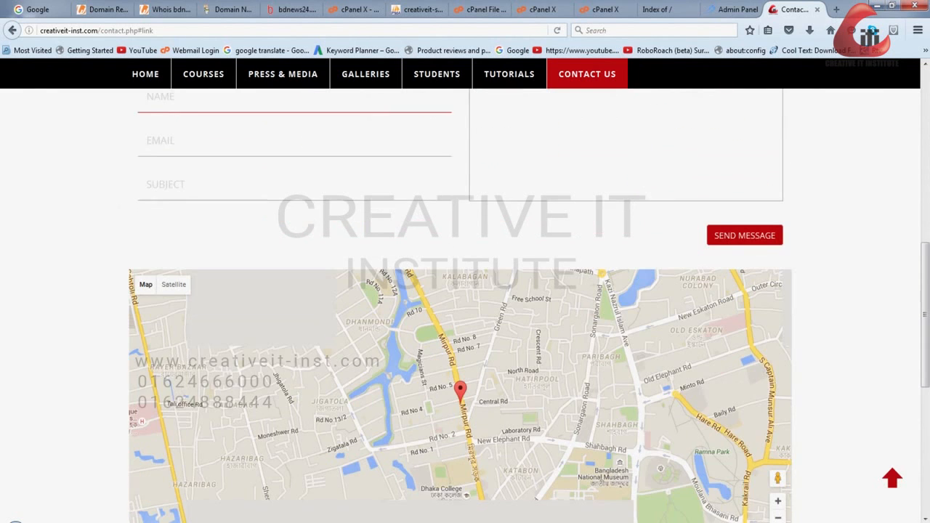
- Open the Visitor Message section of the Admin Panel and look through the submitted contact messages
click(730, 9)
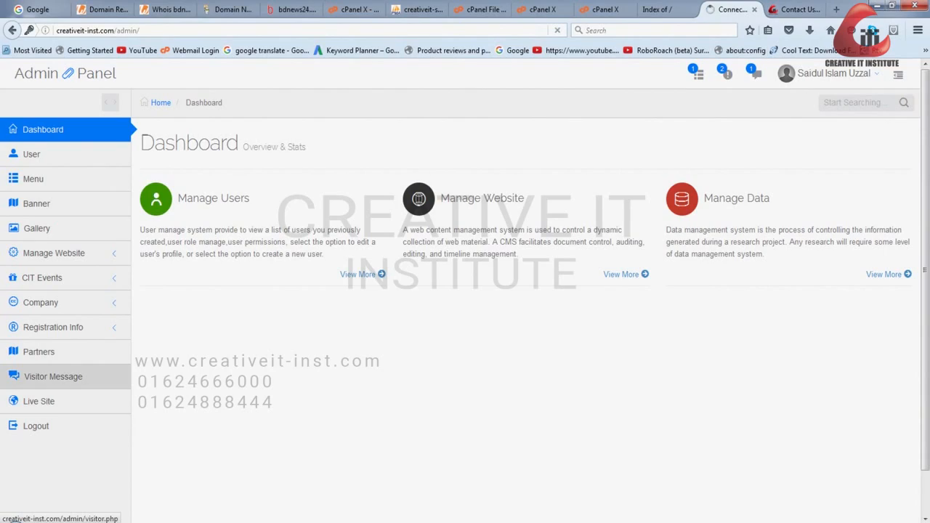
scroll(464, 291, down, 5)
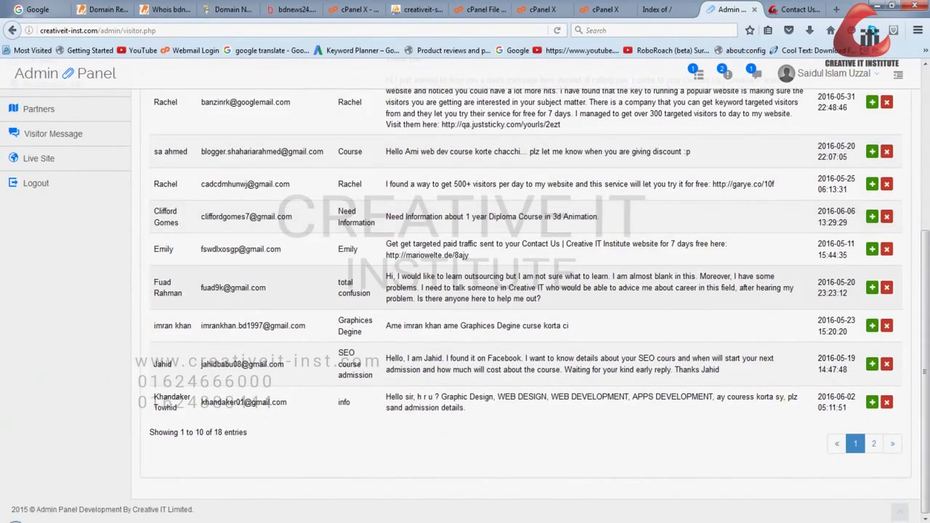
scroll(465, 291, up, 5)
scroll(465, 291, down, 5)
scroll(465, 291, up, 1)
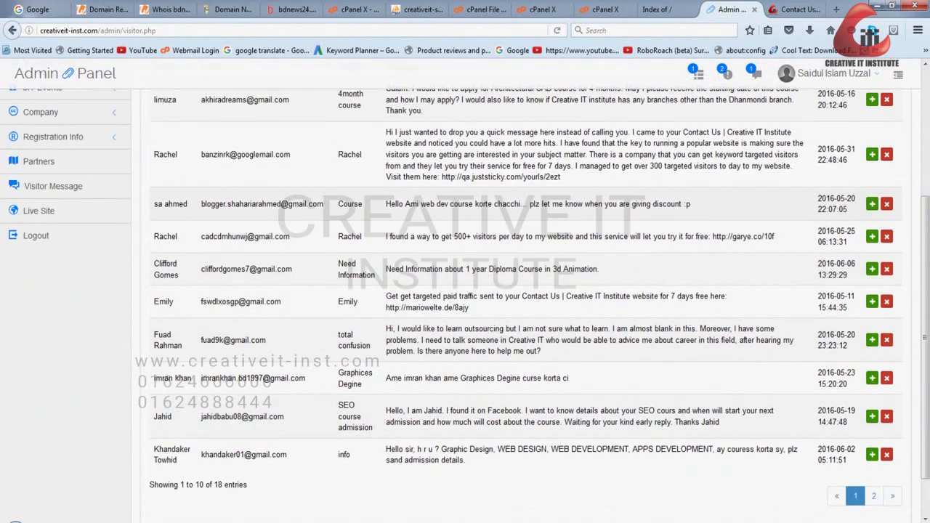
- View the full details of the visitor message with the subject 4month course, then close them
click(872, 116)
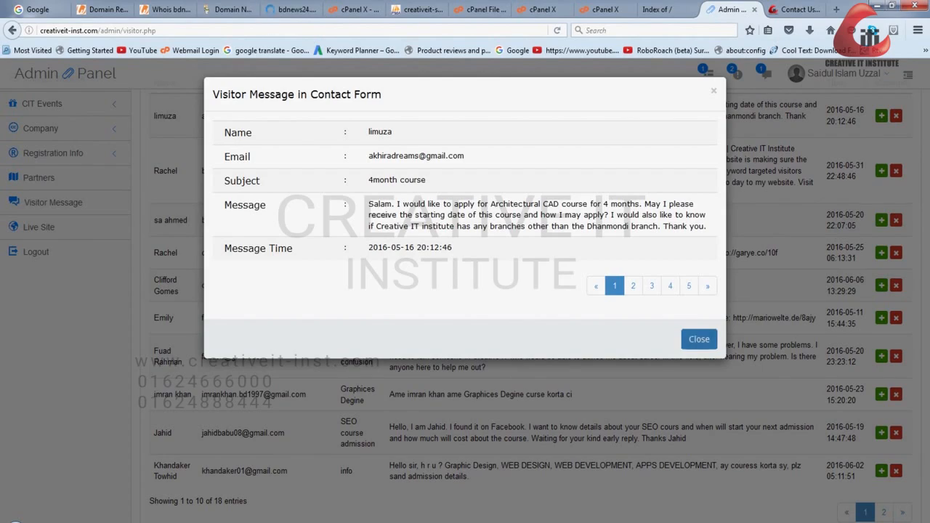
click(699, 340)
scroll(653, 175, up, 3)
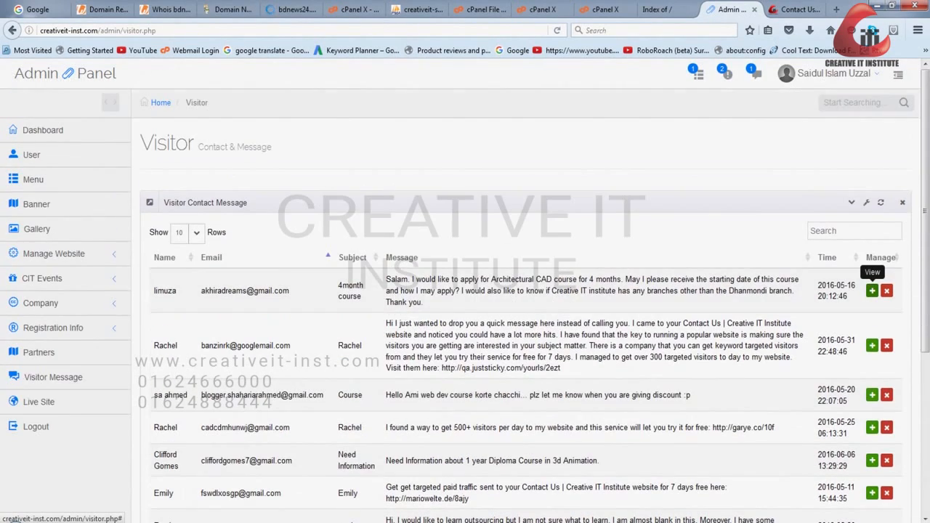
- Return to the live site's home page and open the free seminar application page
click(796, 9)
scroll(465, 305, up, 8)
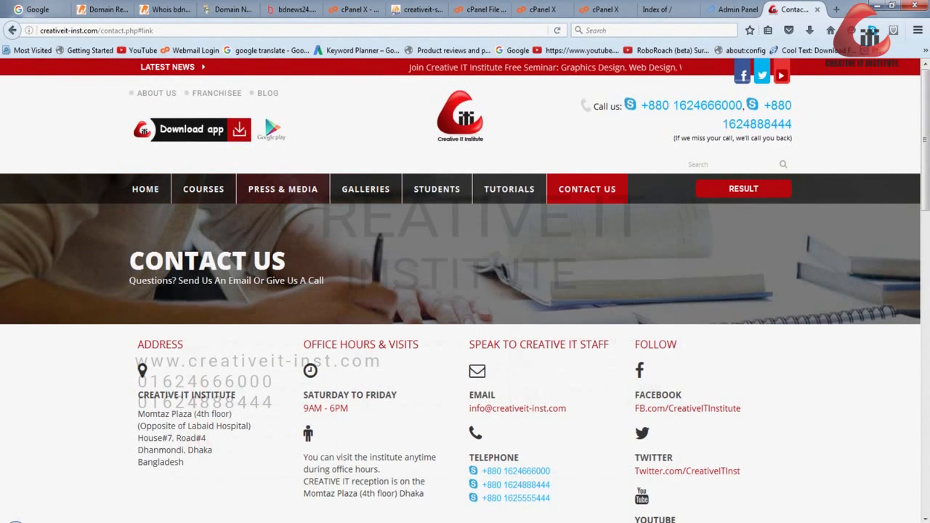
click(146, 189)
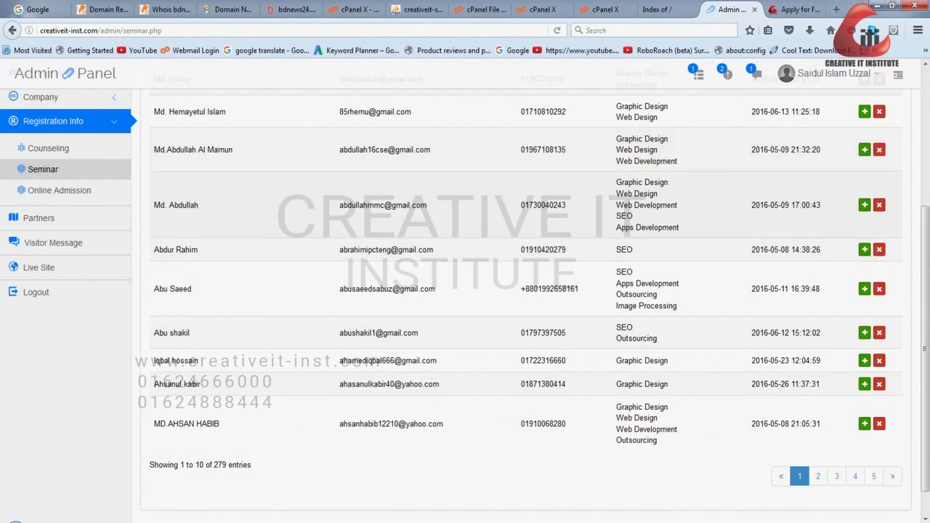
- Look through the free seminar registrations in the Seminar section of Registration Info in the Admin Panel
scroll(526, 305, up, 3)
scroll(526, 305, down, 4)
scroll(526, 305, up, 3)
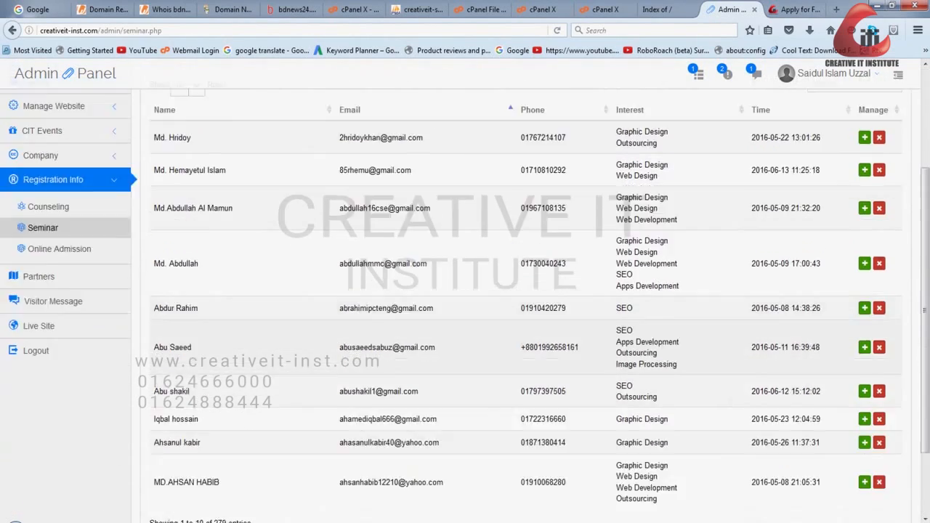
scroll(65, 254, down, 3)
scroll(65, 255, up, 5)
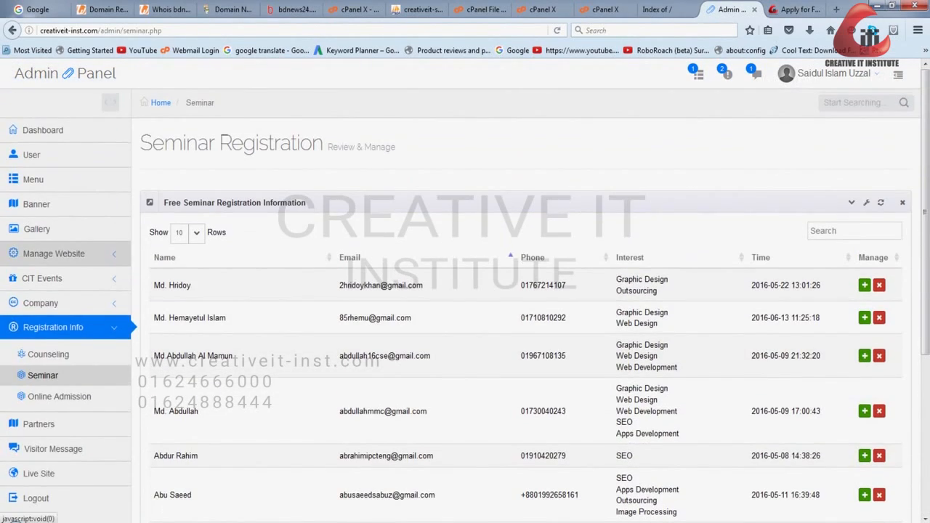
- Open Upcoming Seminar under CIT Events in the Admin Panel, then view the Upcoming Seminar block on the live site's home page
click(42, 278)
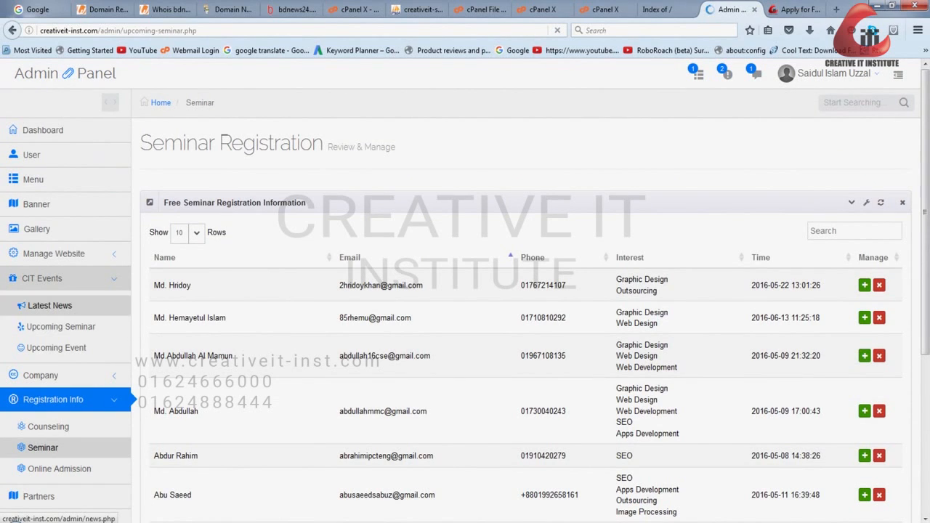
key(ctrl+Tab)
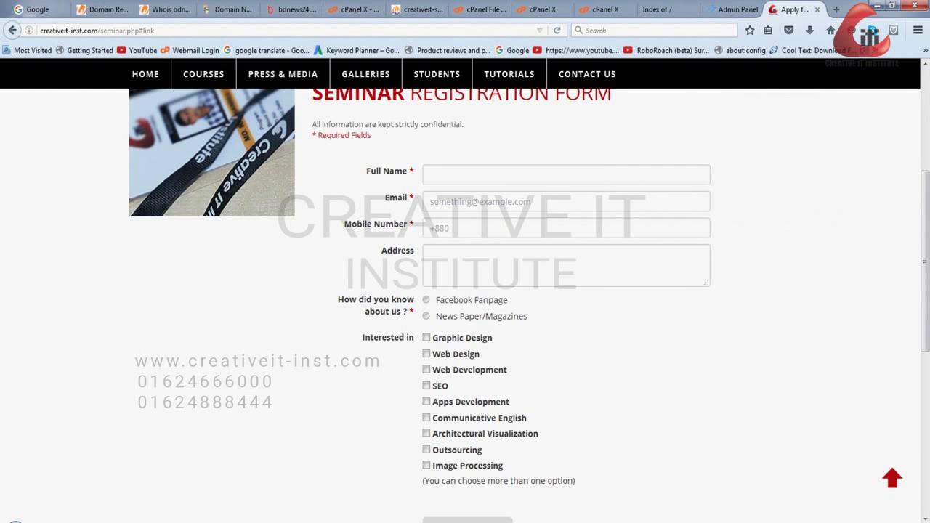
scroll(465, 290, up, 5)
mouse_move(203, 189)
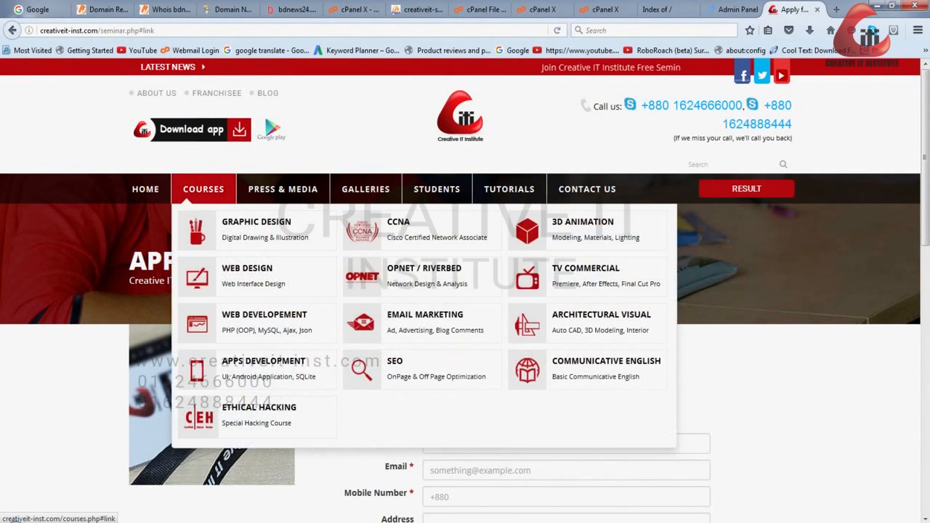
click(146, 189)
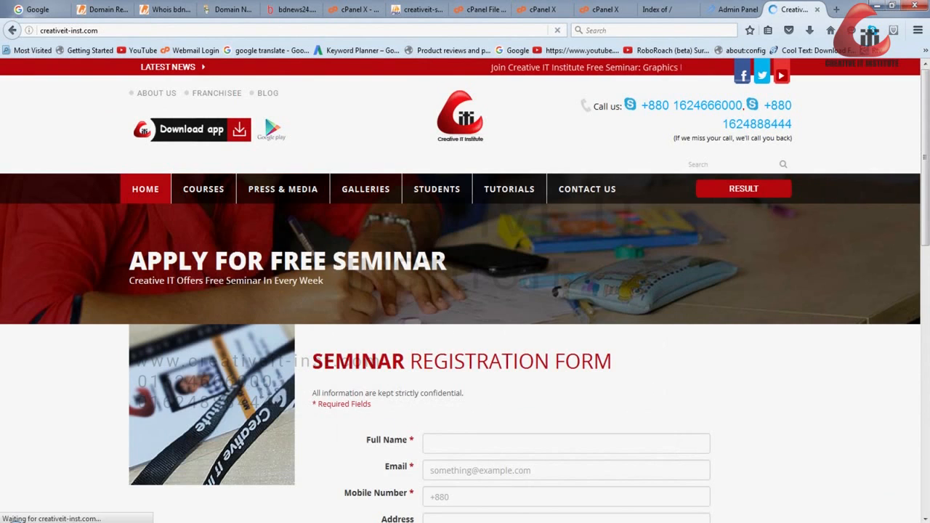
scroll(465, 291, down, 4)
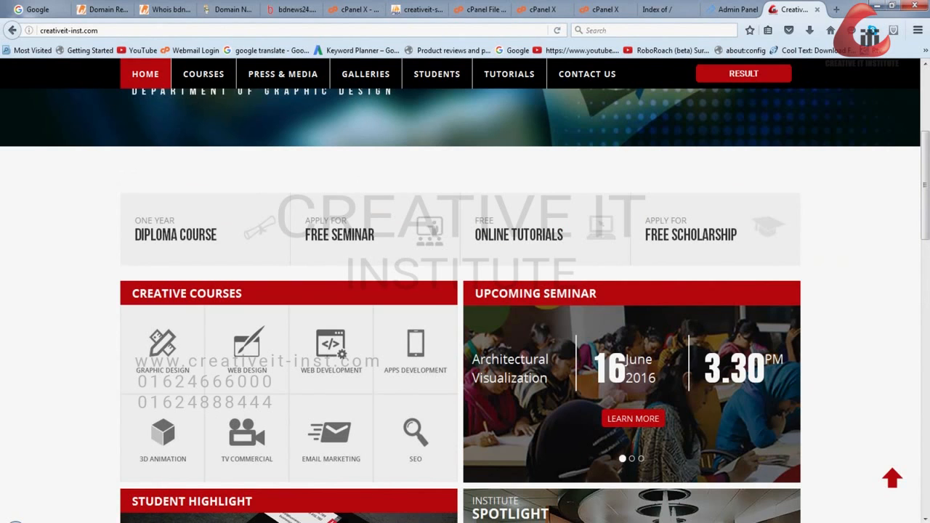
- Examine the course, date and time fields of the Add Upcoming Seminar form in the Admin Panel without filling them in
click(734, 10)
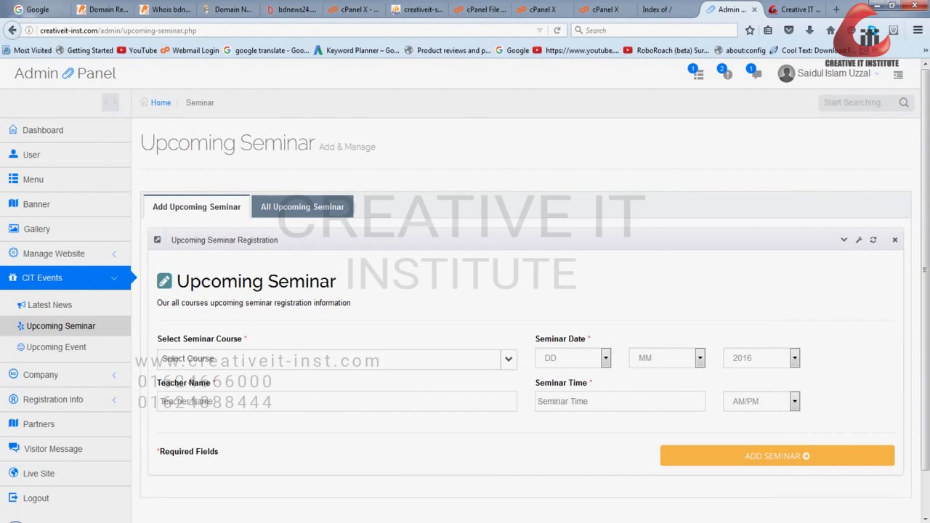
scroll(305, 359, down, 2)
click(305, 313)
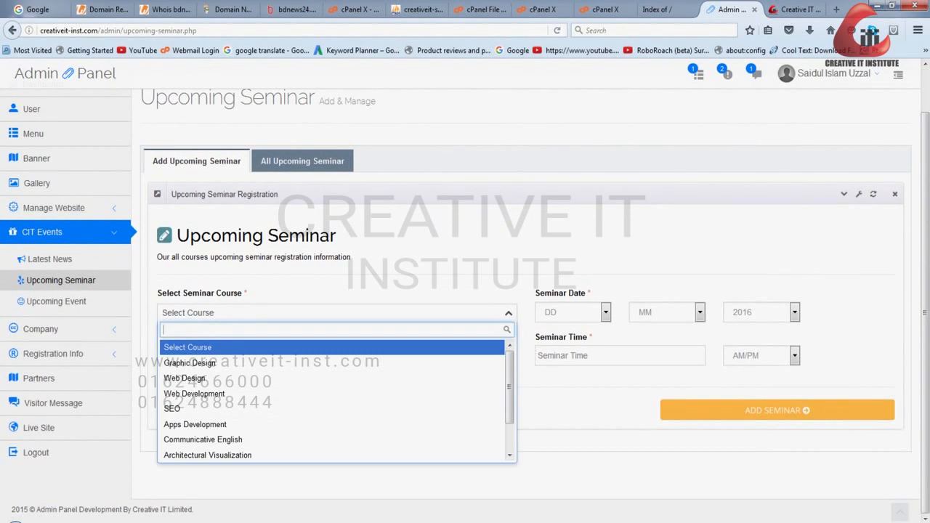
key(Escape)
click(667, 312)
click(587, 356)
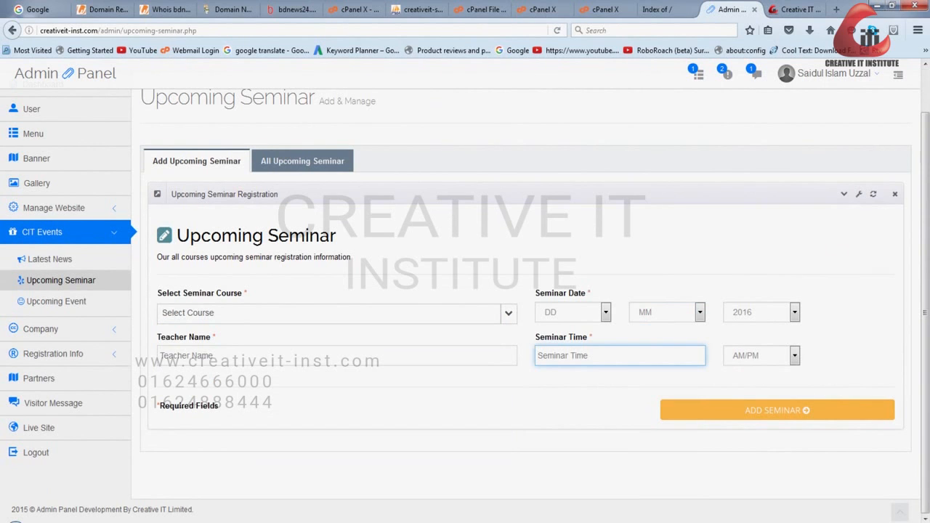
- Show the list of all upcoming seminars and compare it with the Upcoming Seminar block on the live site's home page
click(302, 161)
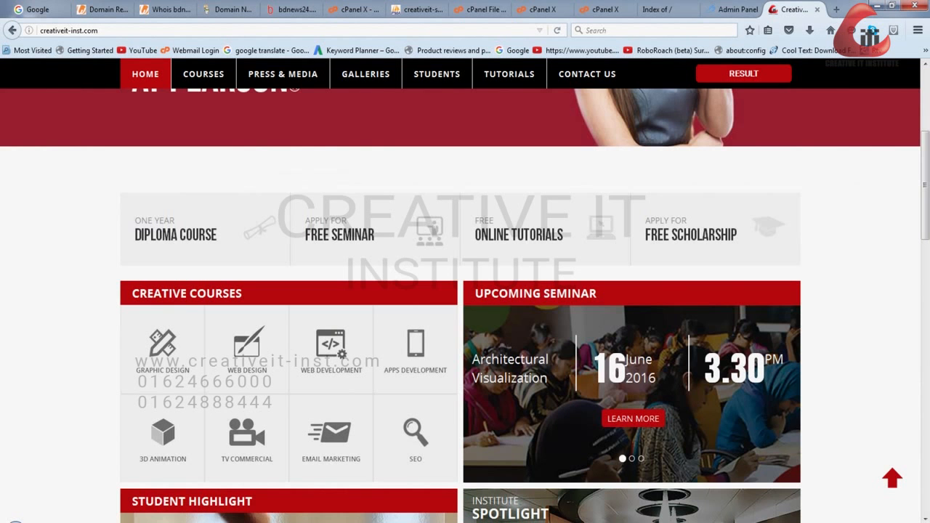
click(793, 10)
click(734, 10)
click(795, 10)
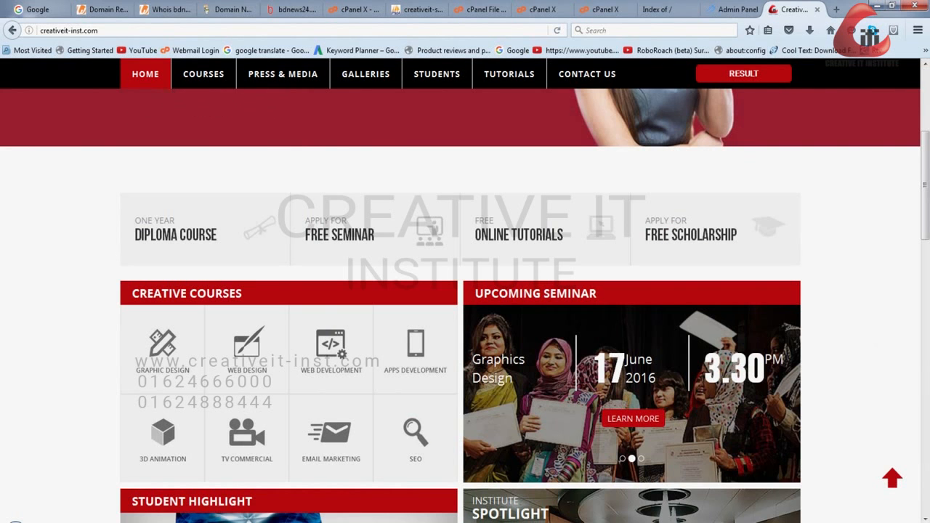
scroll(465, 291, down, 3)
scroll(465, 290, up, 7)
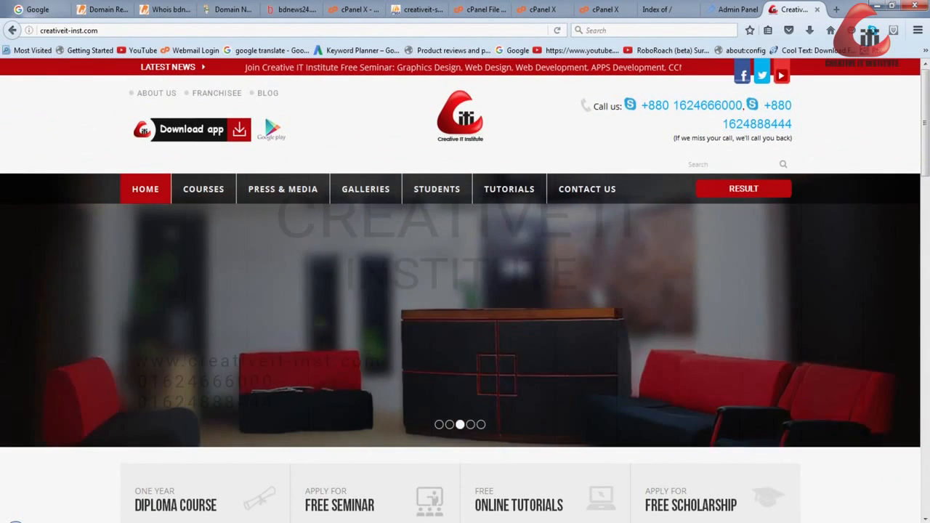
- Open the Social Media link settings under Manage Website in the Admin Panel and examine the Facebook and Twitter links
click(732, 10)
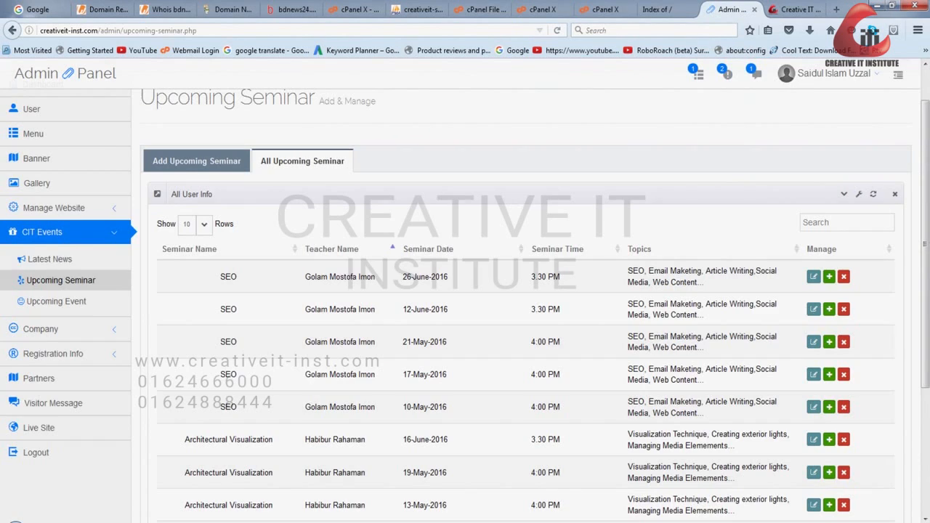
click(54, 207)
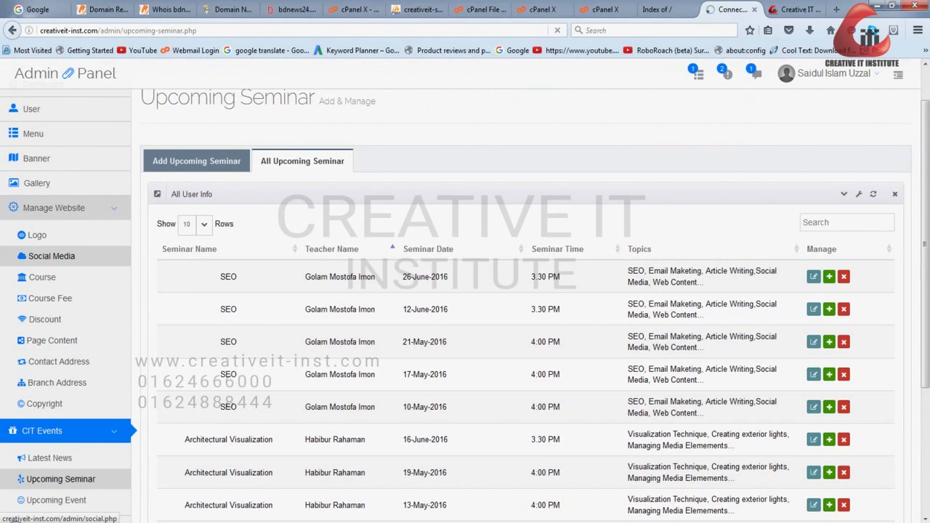
scroll(465, 290, down, 3)
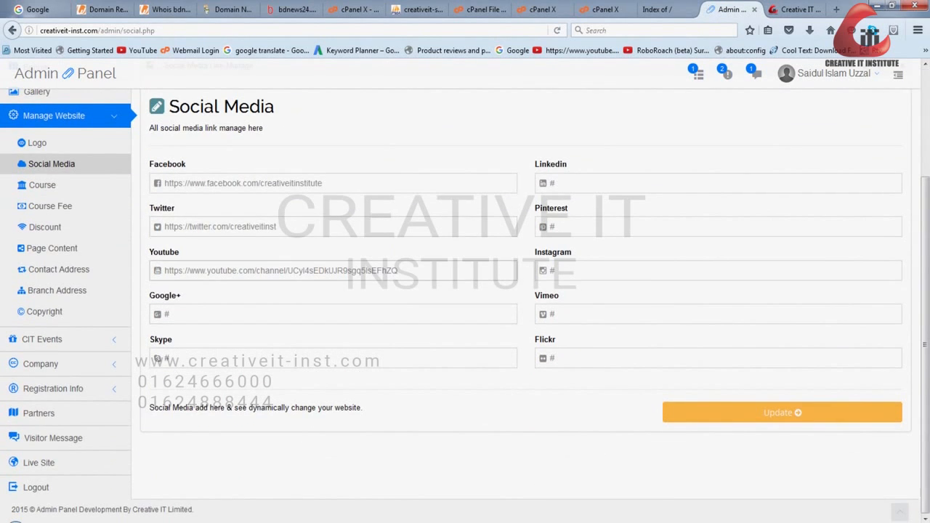
double_click(224, 183)
click(277, 226)
- Check the social media icons on the live site's home page against the link settings in the Admin Panel
click(796, 9)
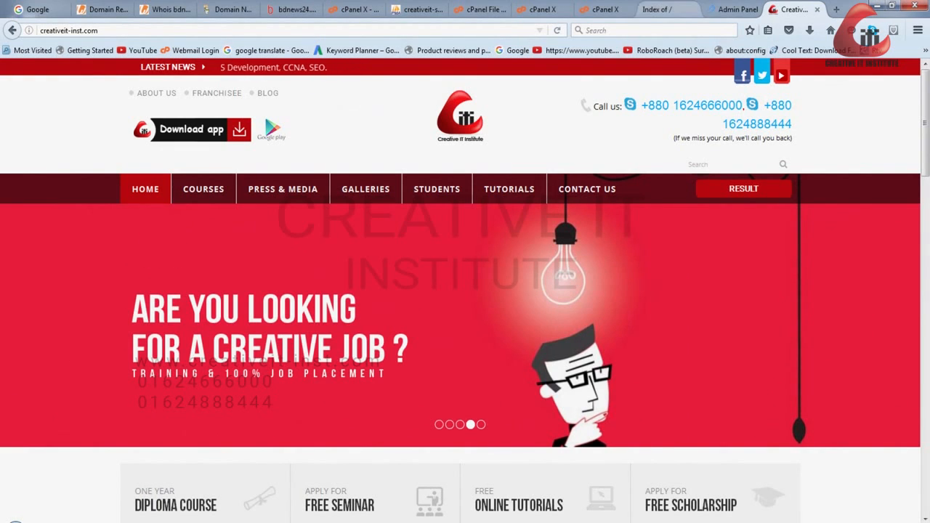
click(734, 9)
mouse_move(828, 74)
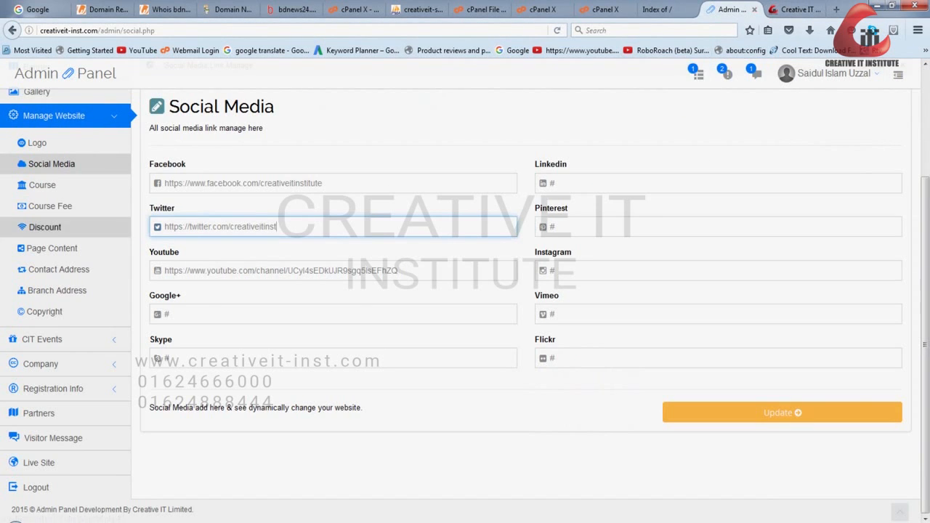
scroll(44, 227, up, 3)
scroll(44, 227, down, 3)
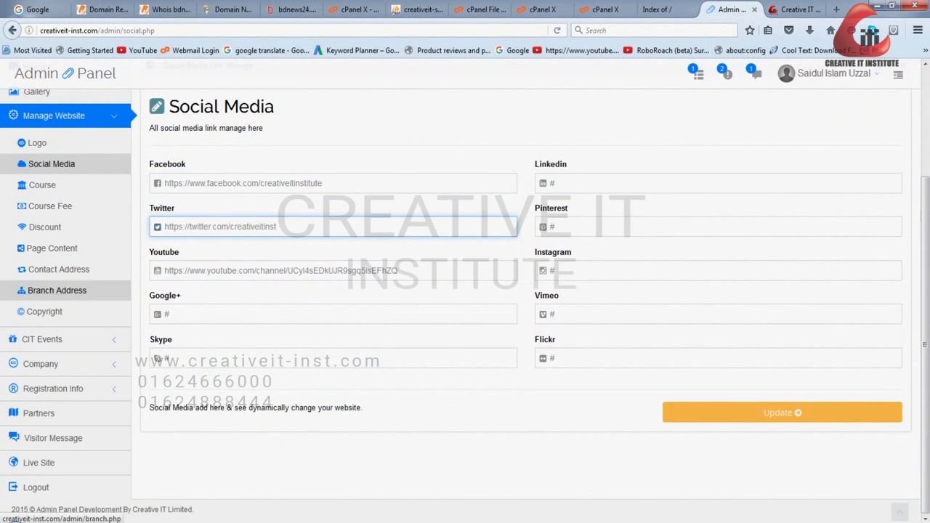
- Log out of the Admin Panel
click(828, 73)
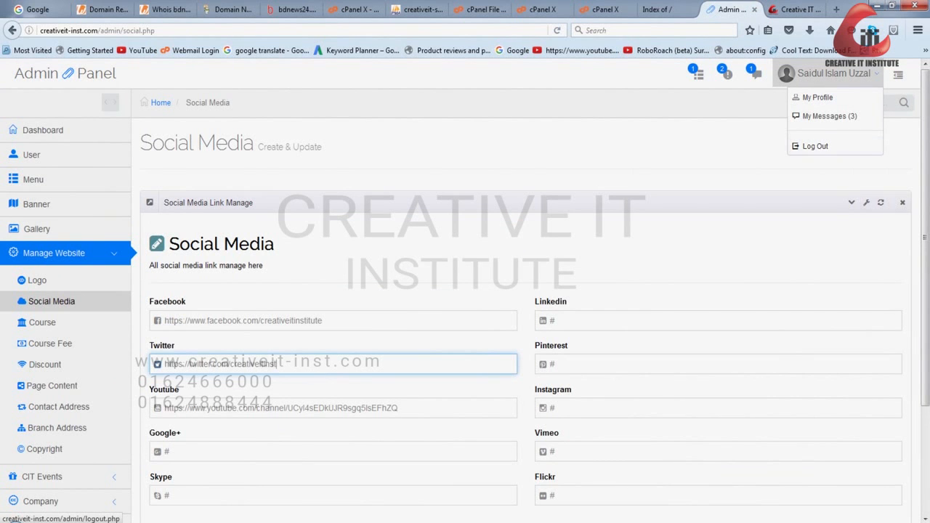
scroll(58, 407, down, 3)
scroll(58, 480, down, 1)
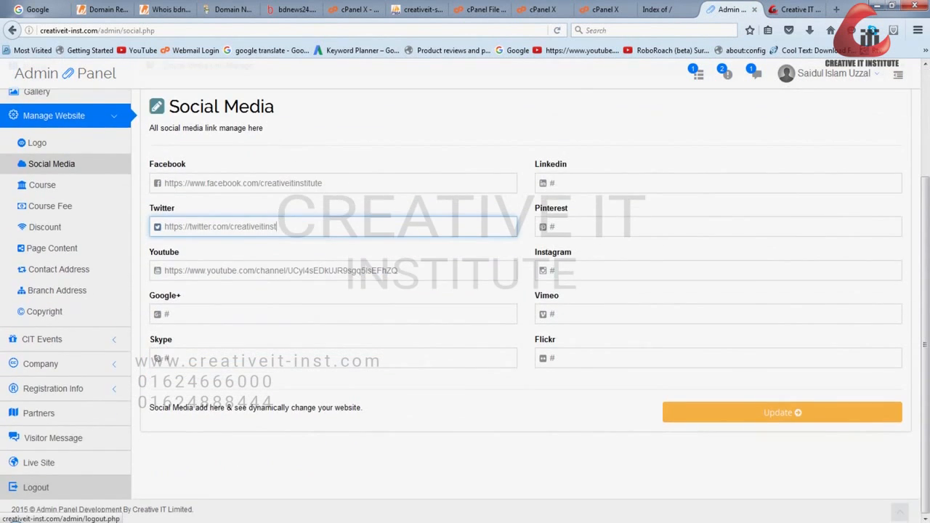
click(36, 486)
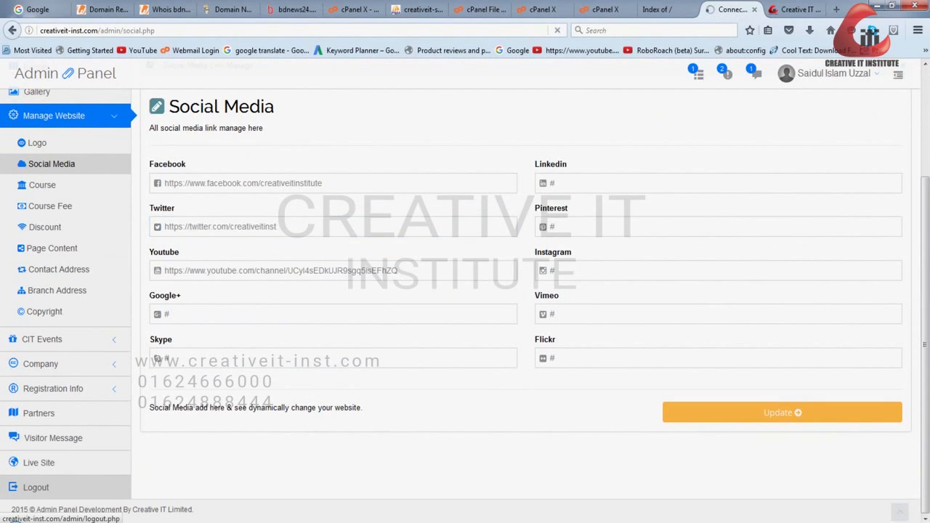